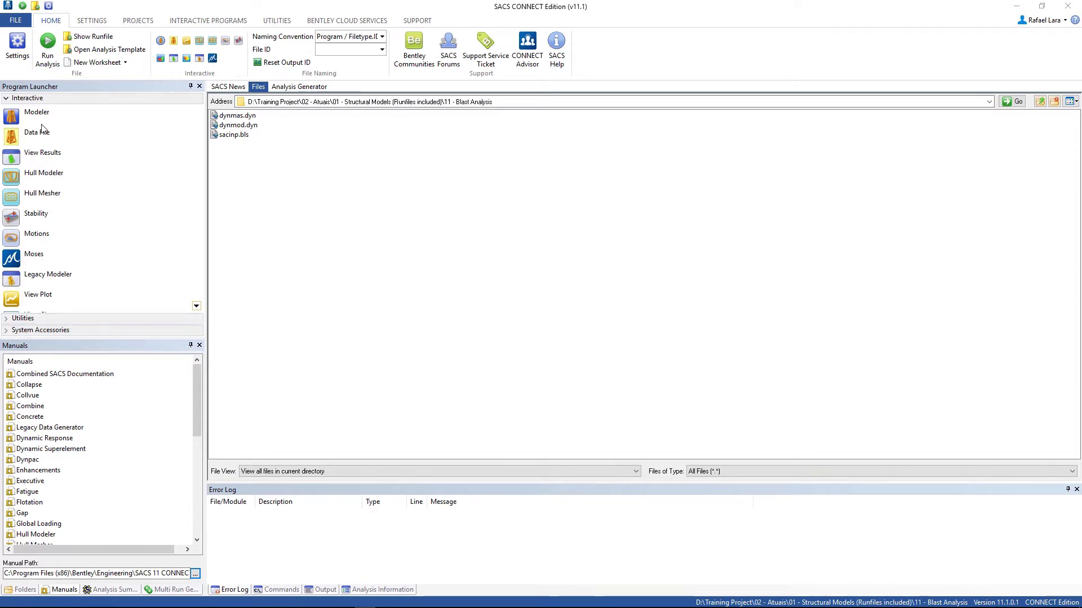
Create a new blank Force Time History input file and maximize the Data Generator window
click(28, 139)
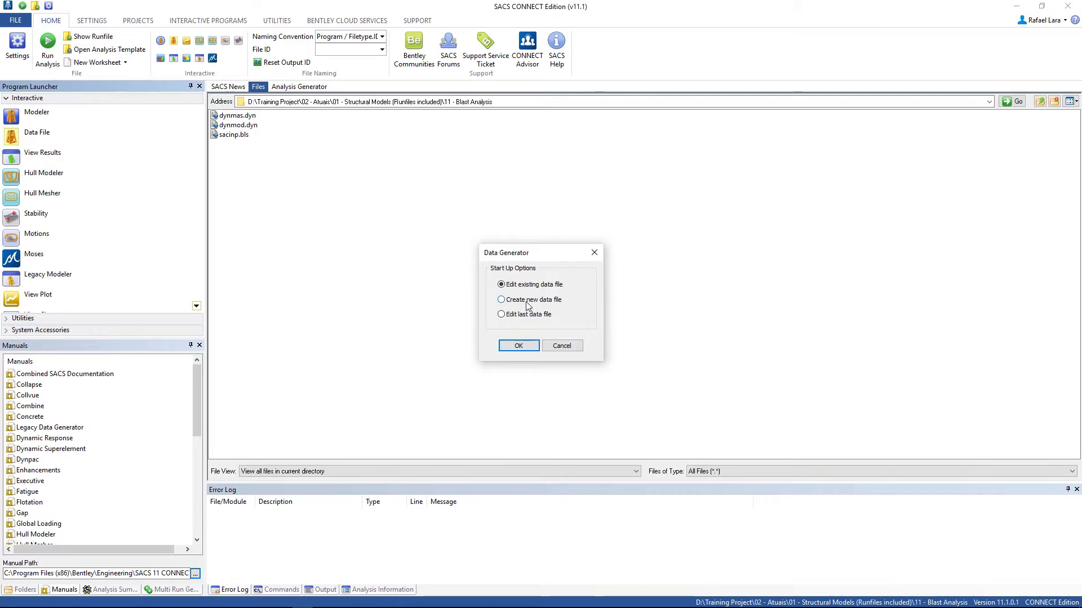
click(527, 303)
click(519, 346)
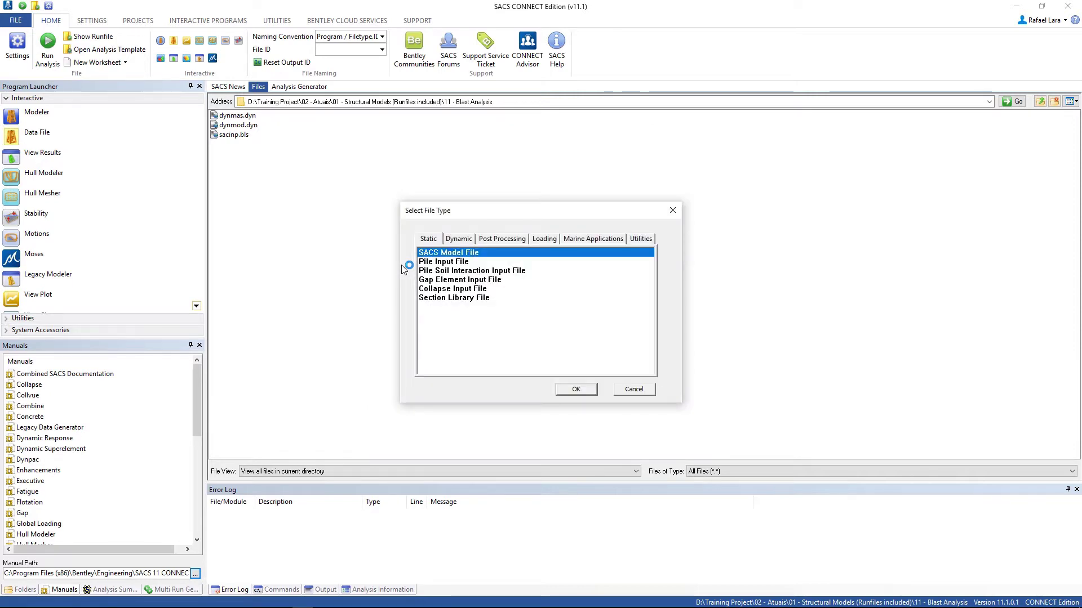
click(459, 241)
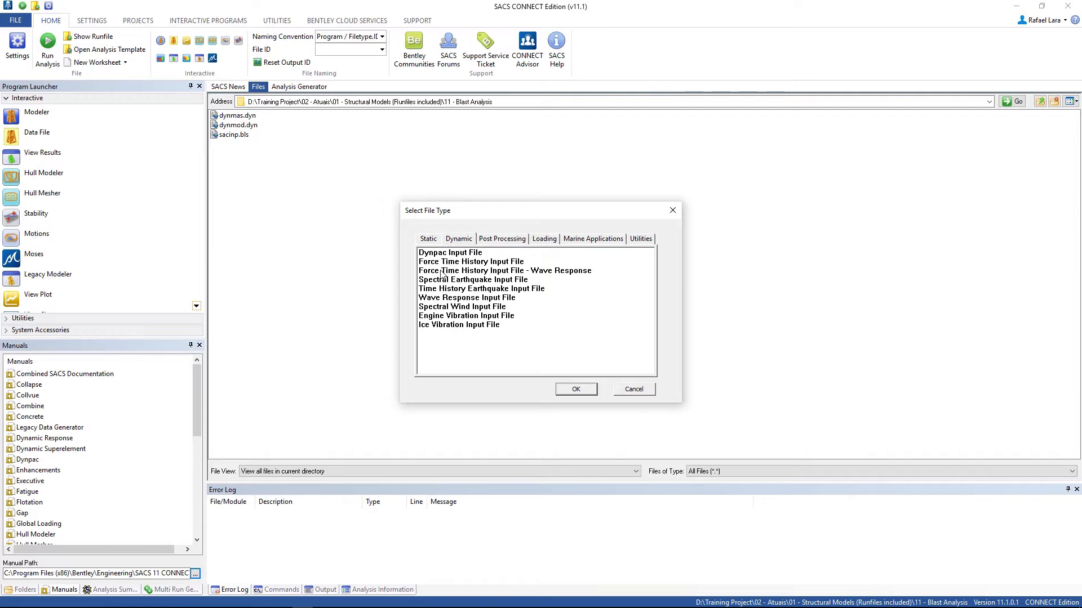
click(444, 264)
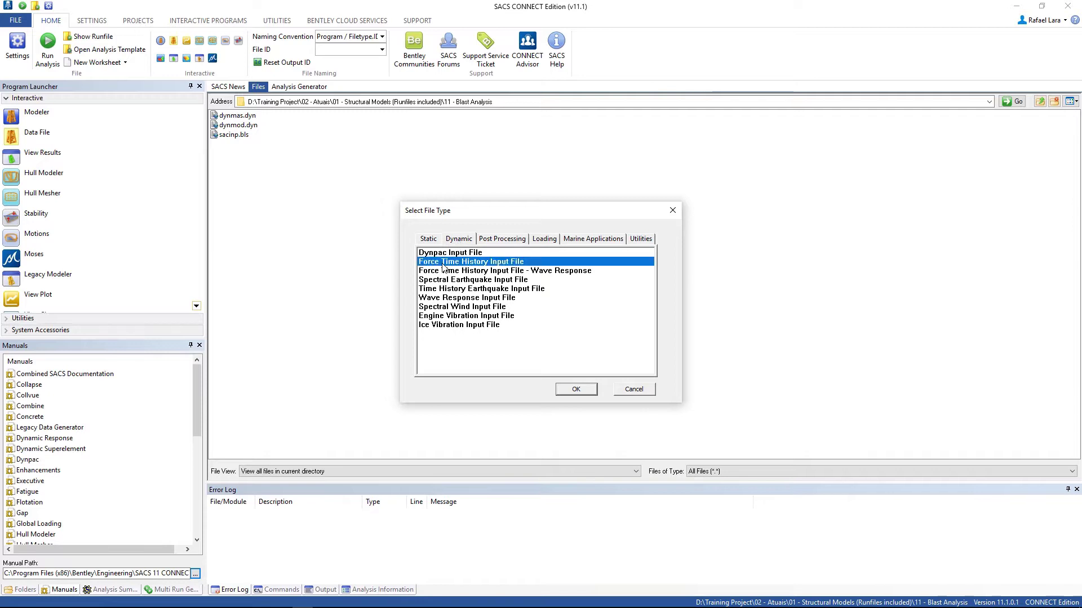
click(574, 389)
click(870, 111)
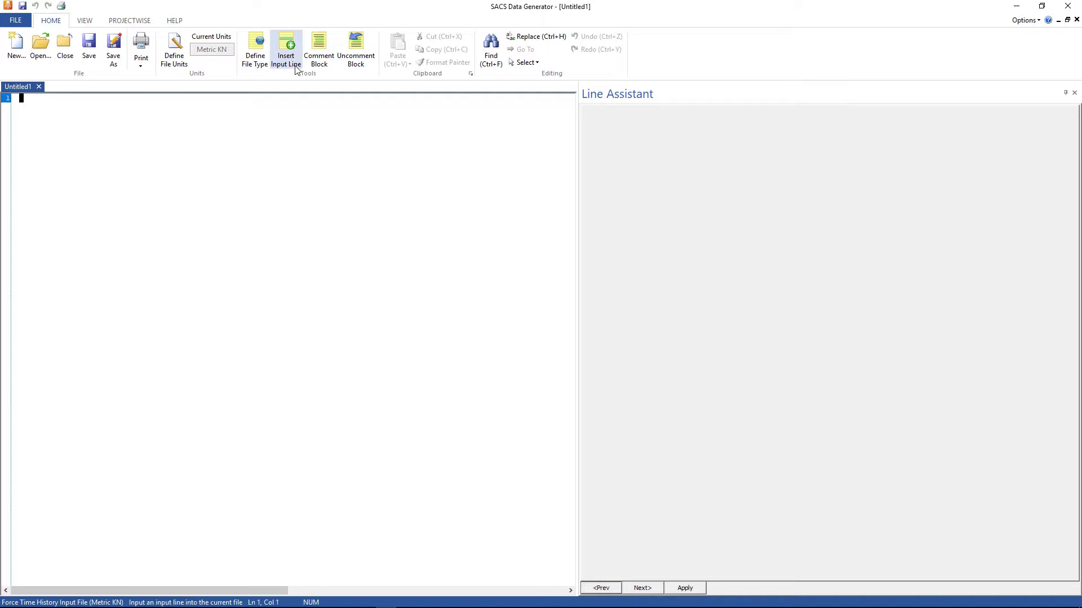
Insert a DROPT card on line 1 with analysis option TCLP and +Z vertical
click(286, 49)
click(474, 246)
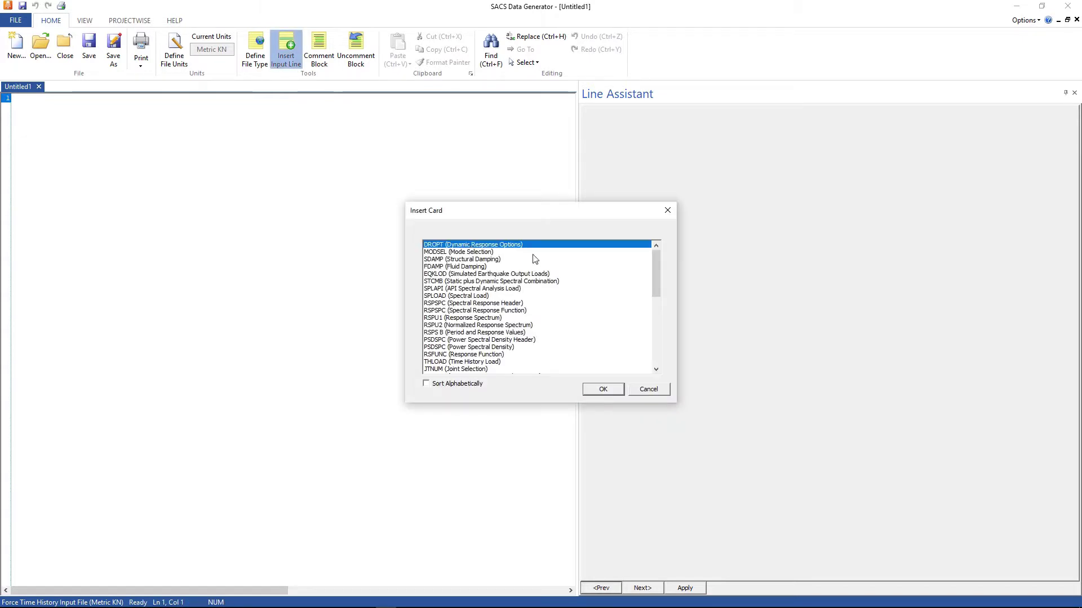
click(601, 390)
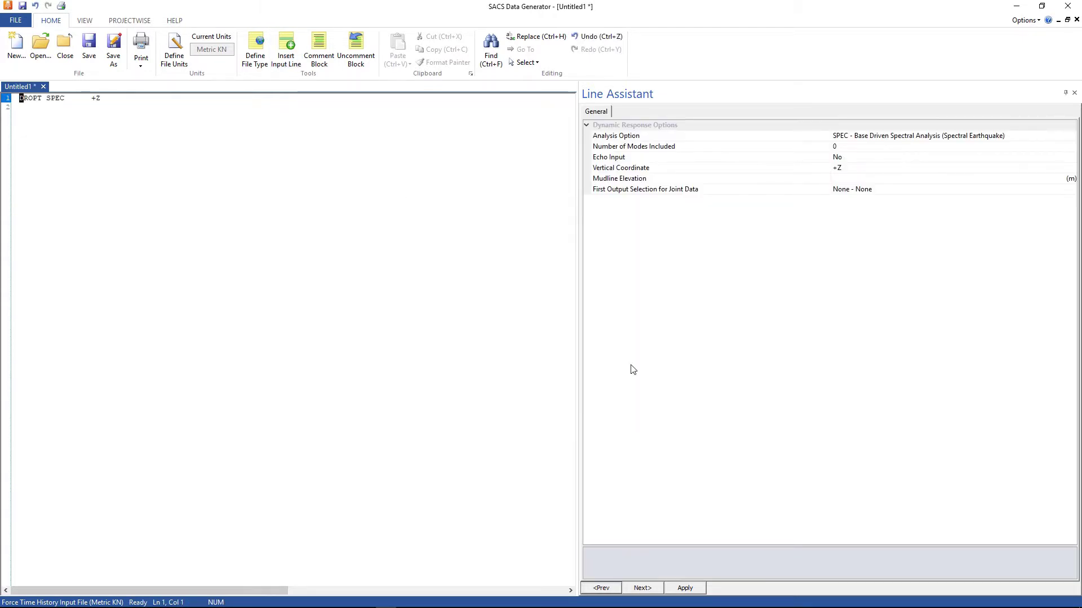
click(871, 141)
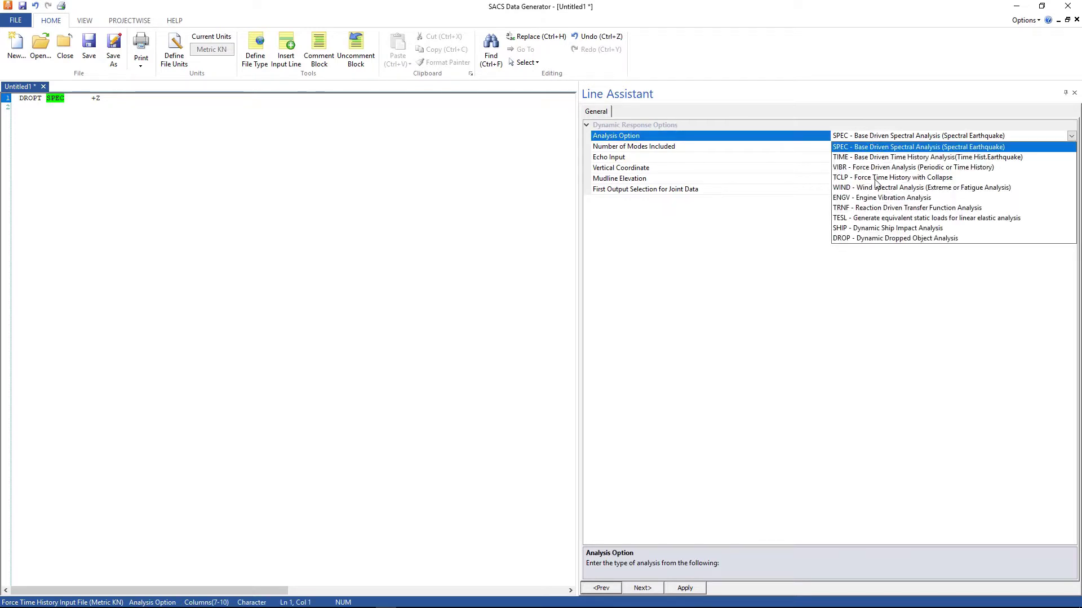
click(914, 178)
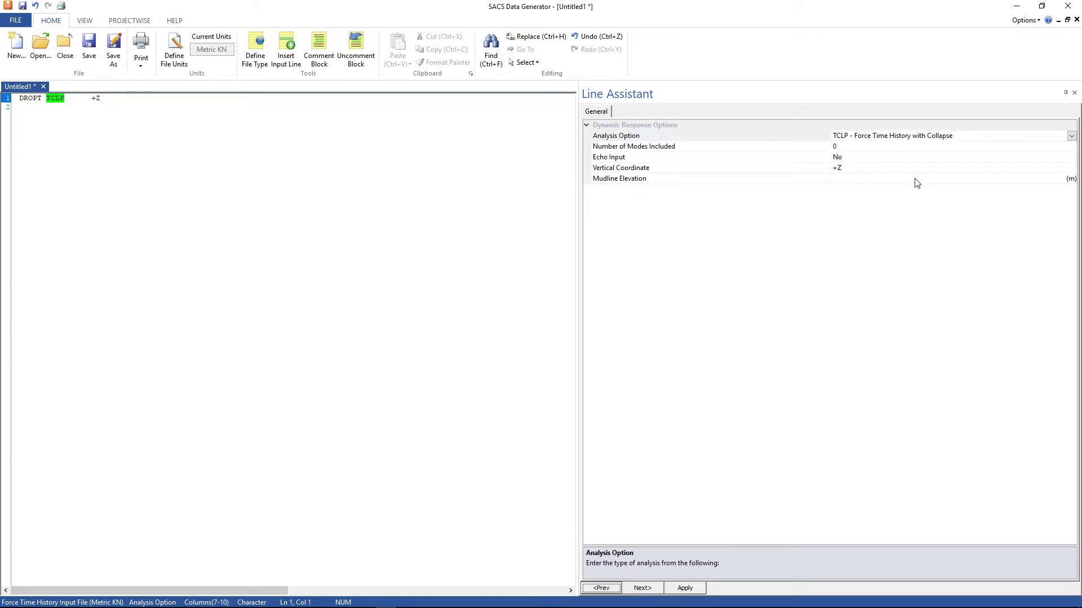
click(863, 169)
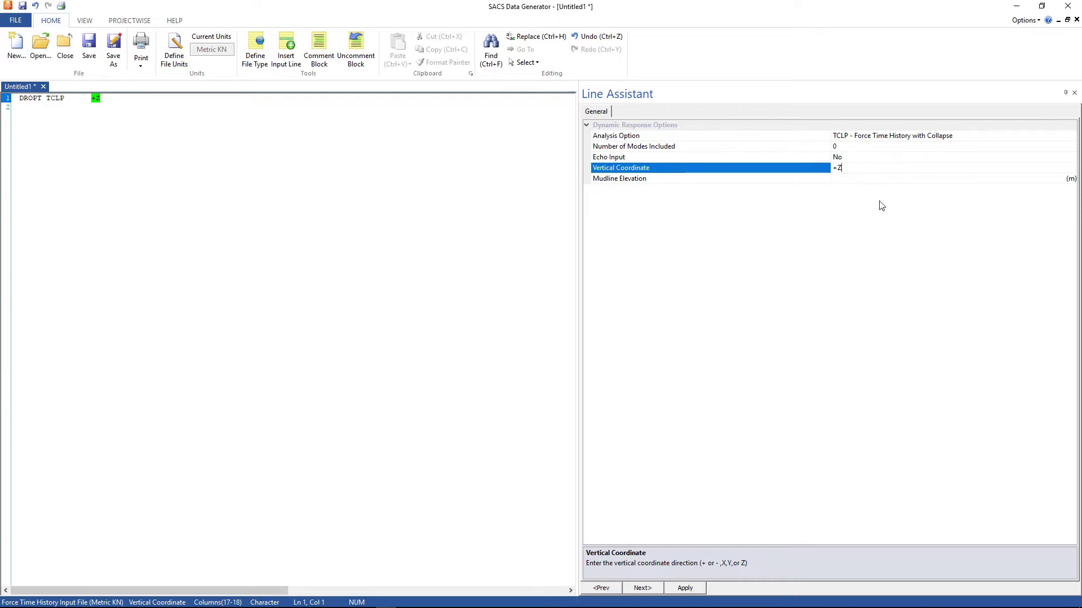
click(22, 107)
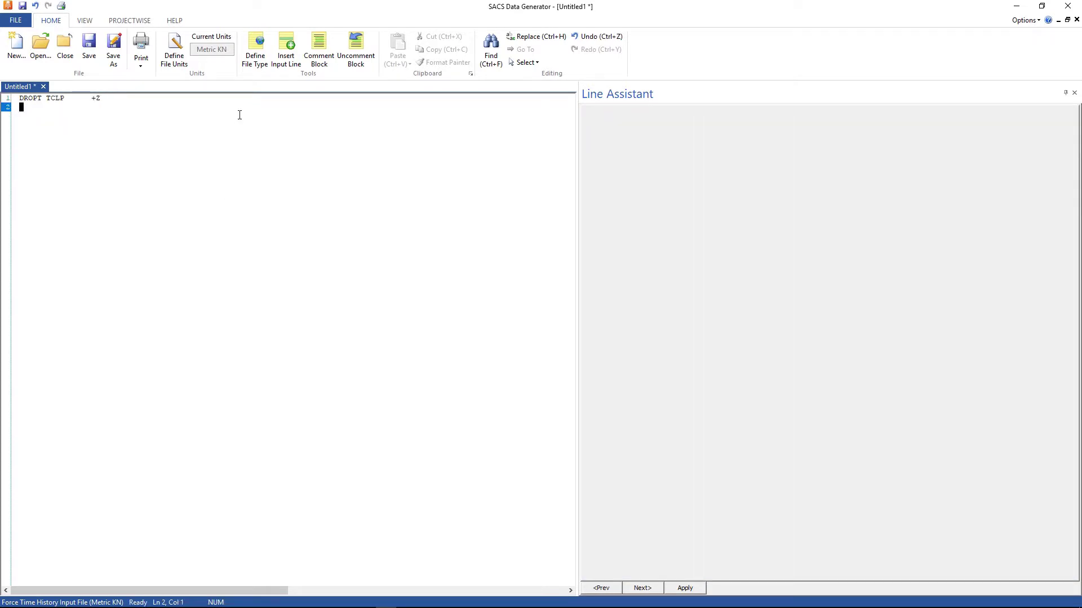
Insert an SDAMP card on line 2 with overall modal damping of 2.0
click(285, 62)
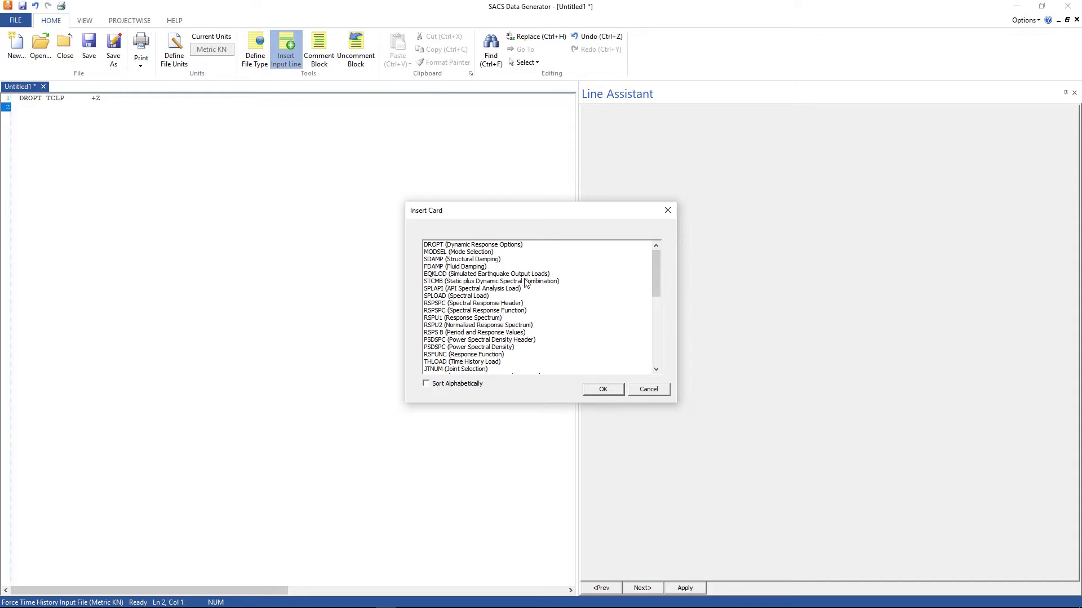
click(459, 260)
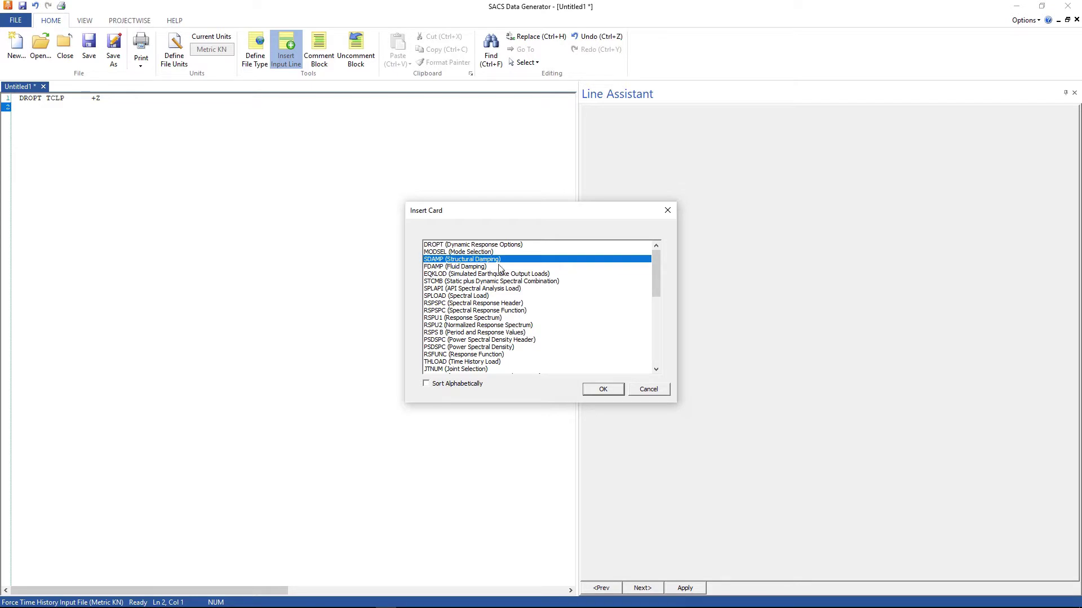
click(604, 391)
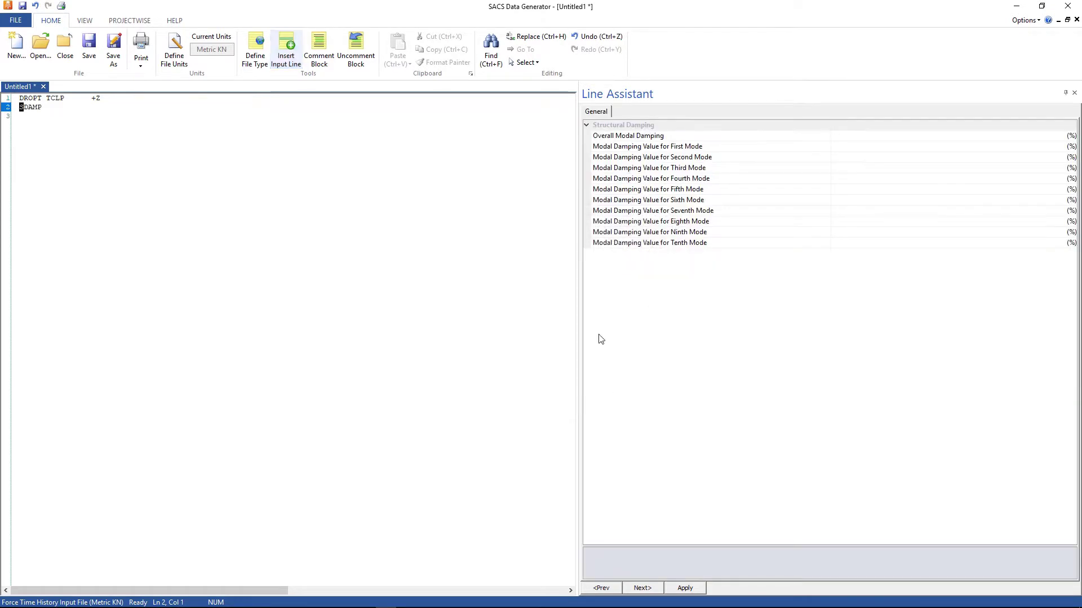
click(864, 139)
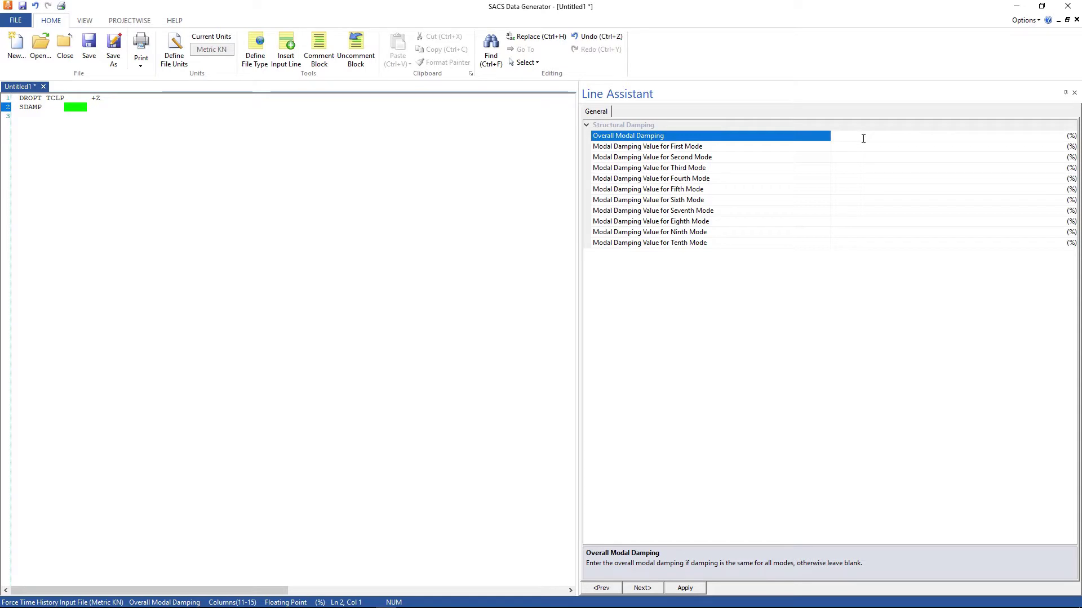
text(2.0)
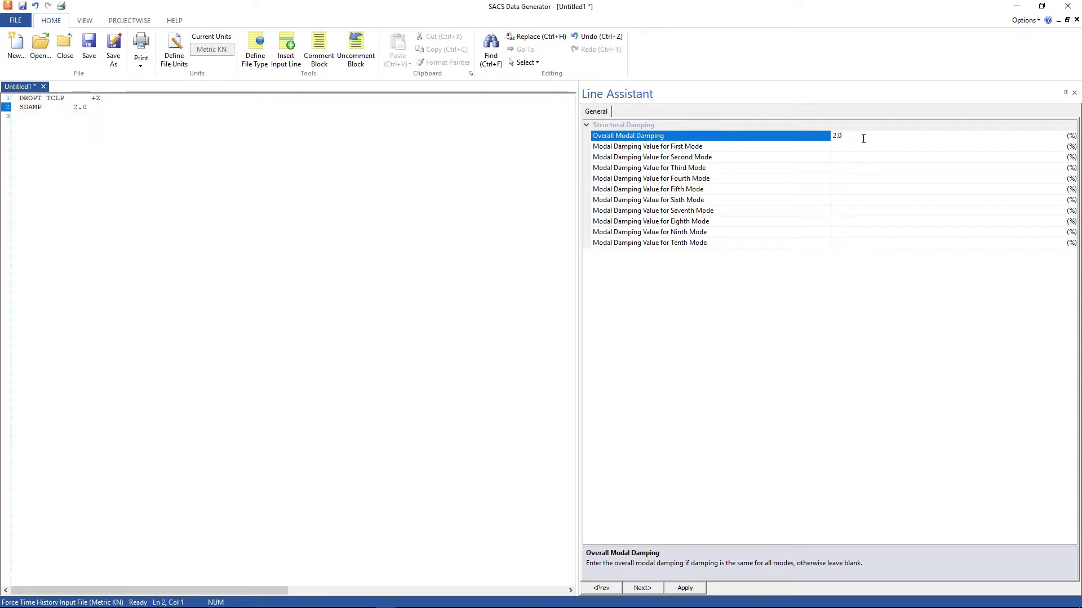
click(689, 589)
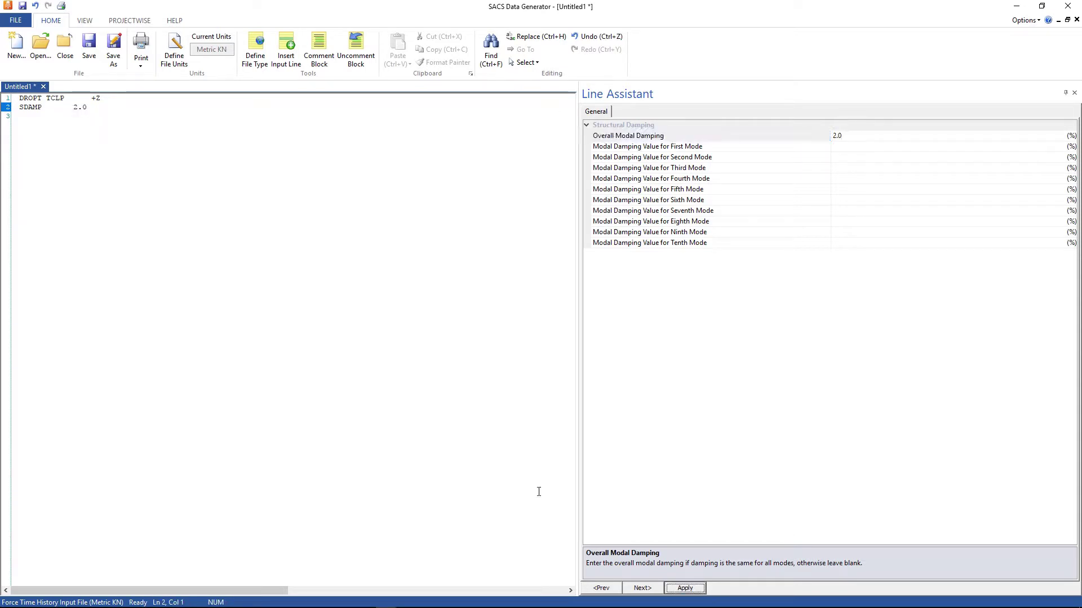
click(17, 115)
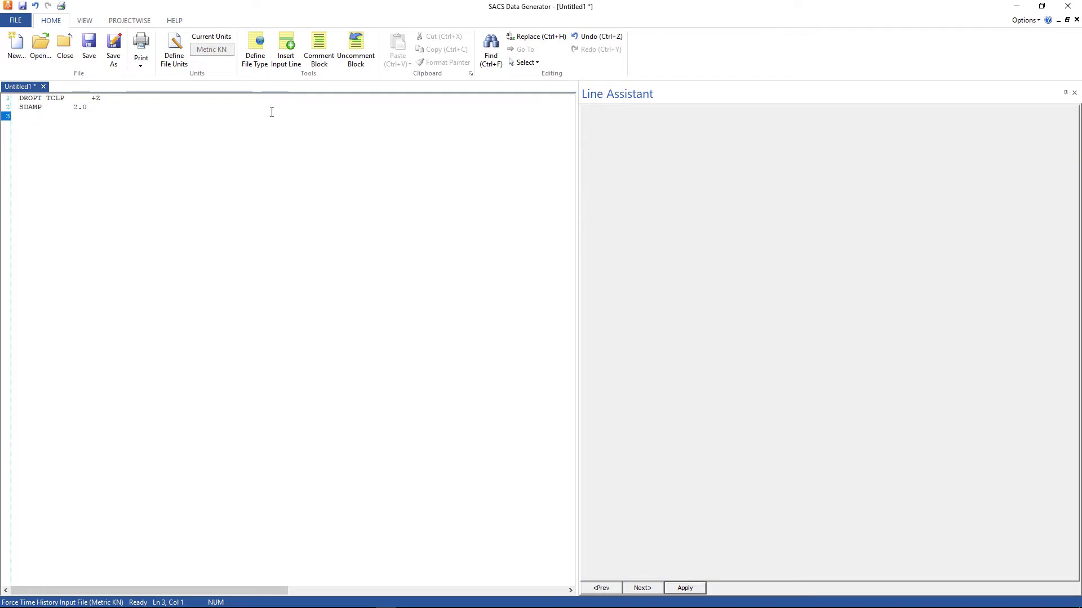
Insert a LOAD forced vibration load card on line 3 from the alphabetically sorted list
click(286, 48)
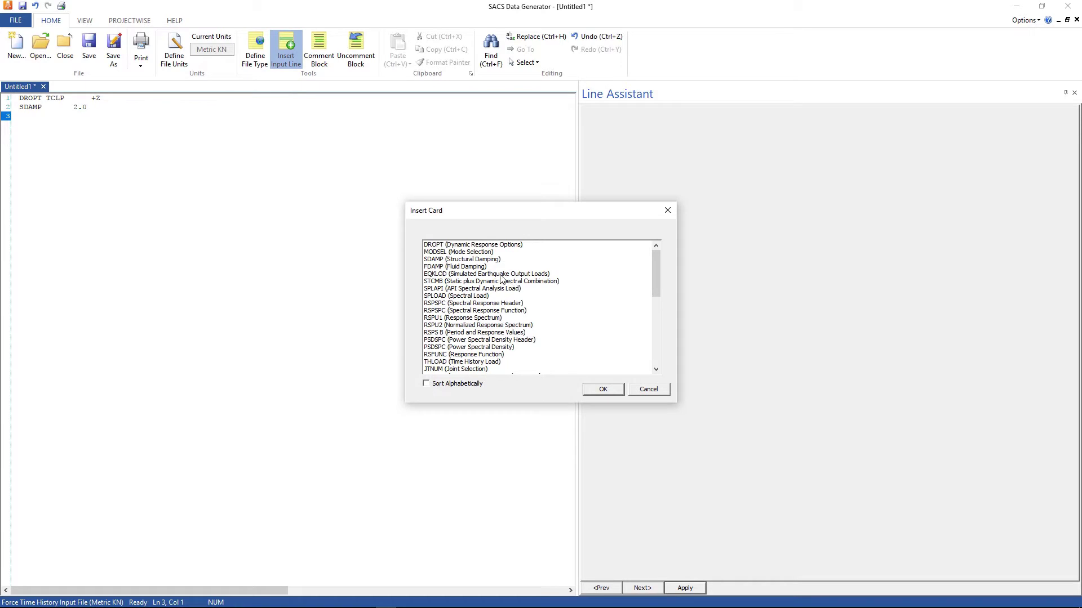
click(441, 385)
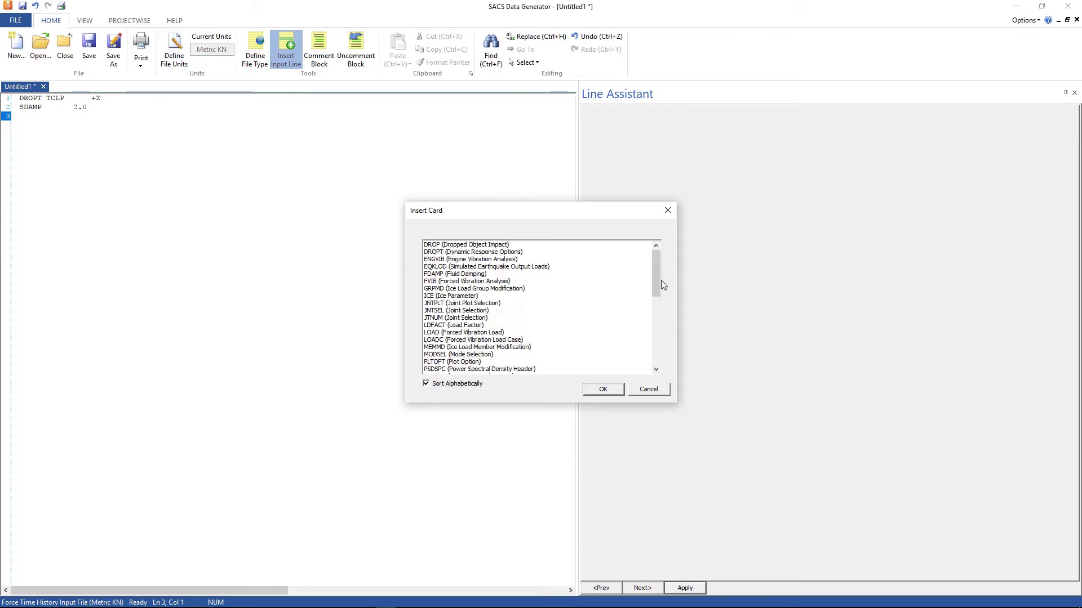
mouse_move(661, 281)
mouse_down()
mouse_move(650, 353)
mouse_move(652, 282)
mouse_up()
click(448, 305)
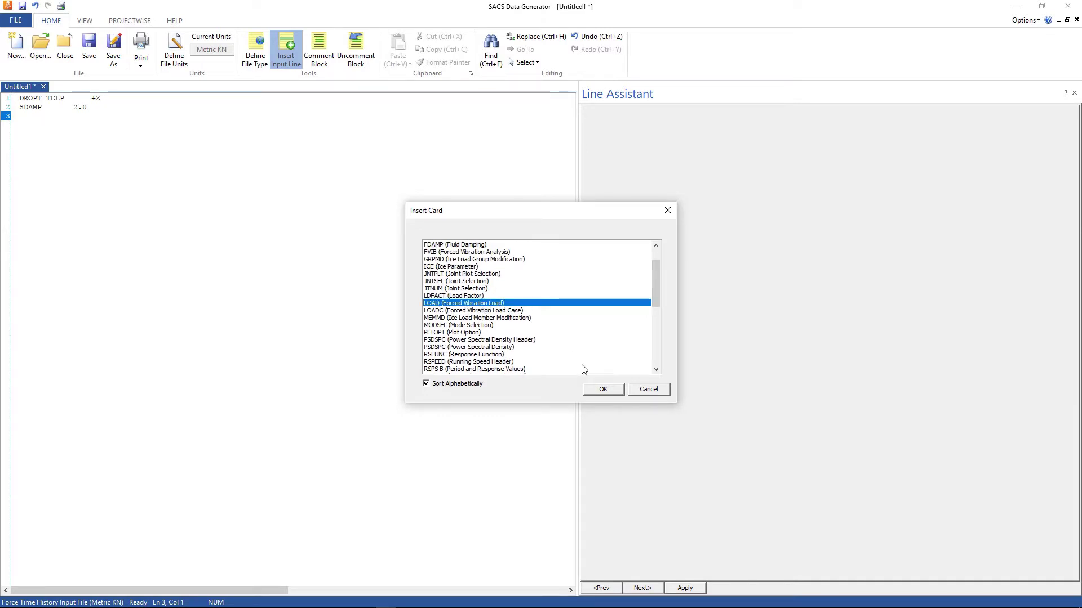
click(603, 389)
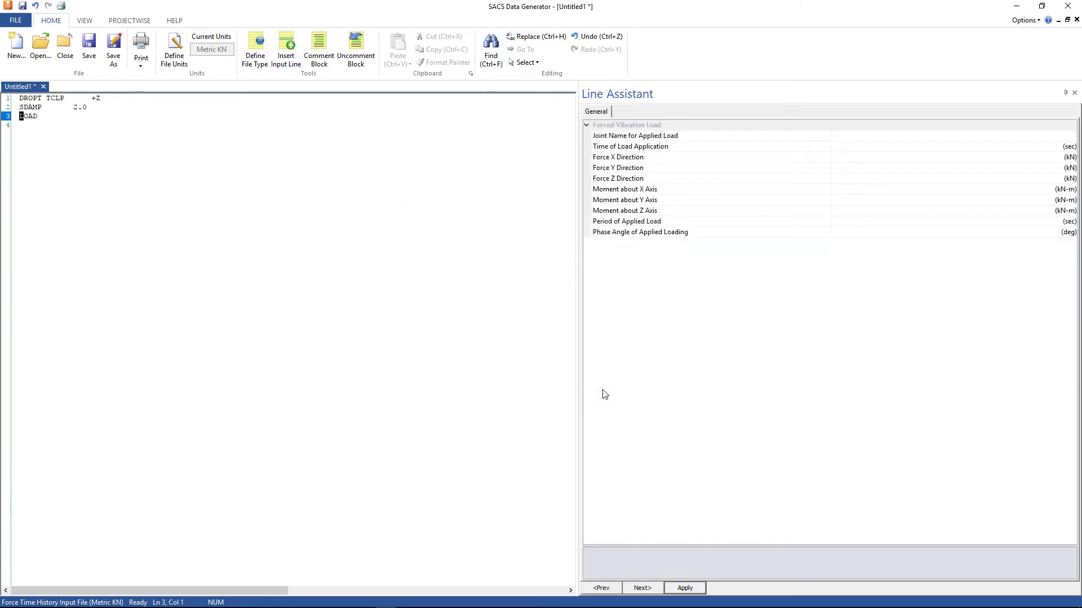
click(21, 125)
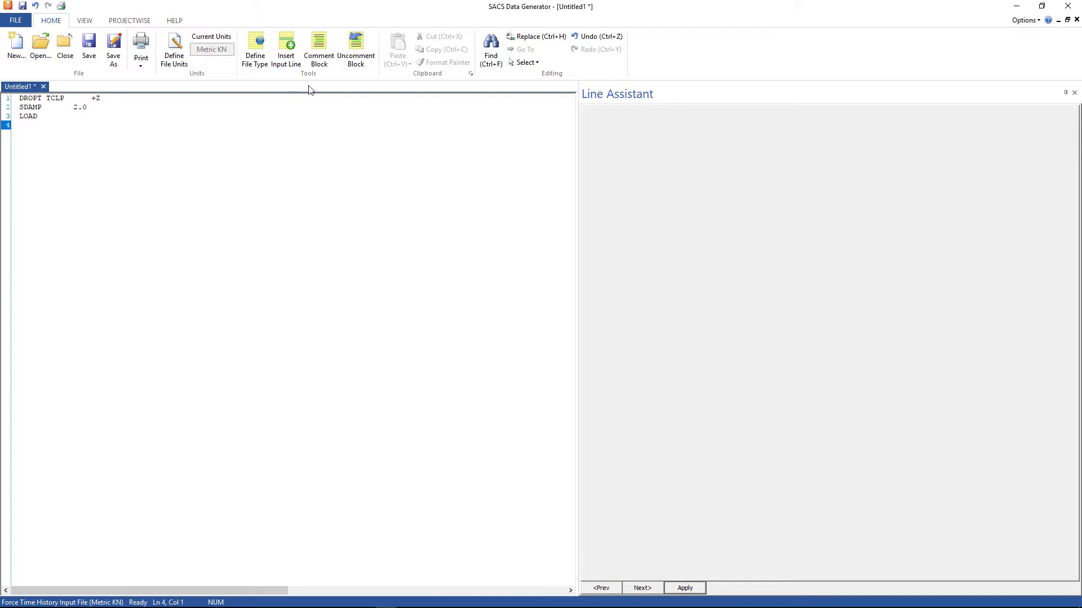
Insert an FVIB card on line 4 with time history input source CARD
click(287, 56)
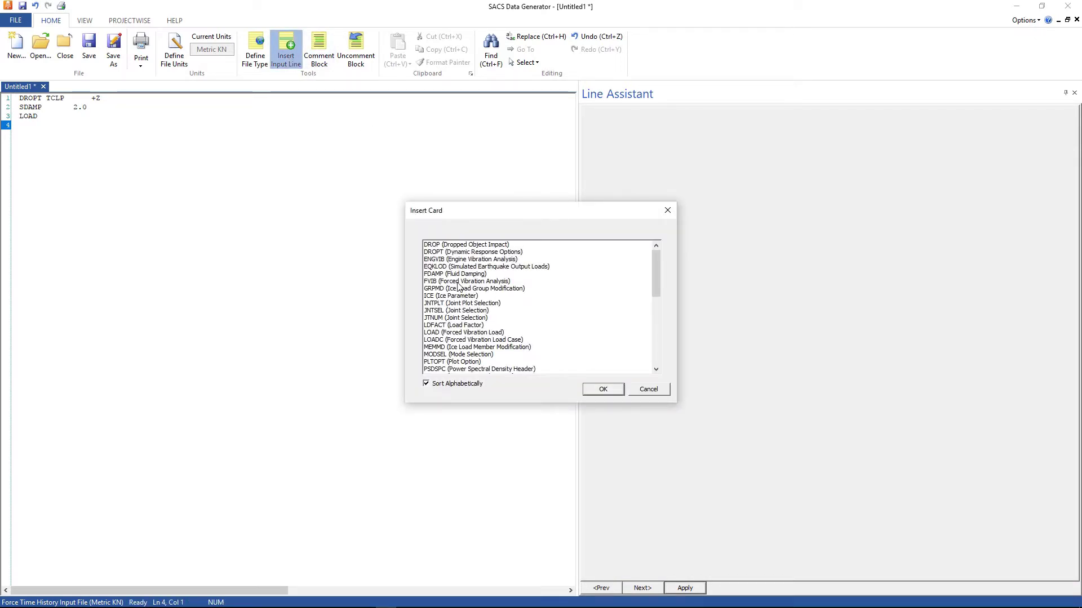
click(459, 282)
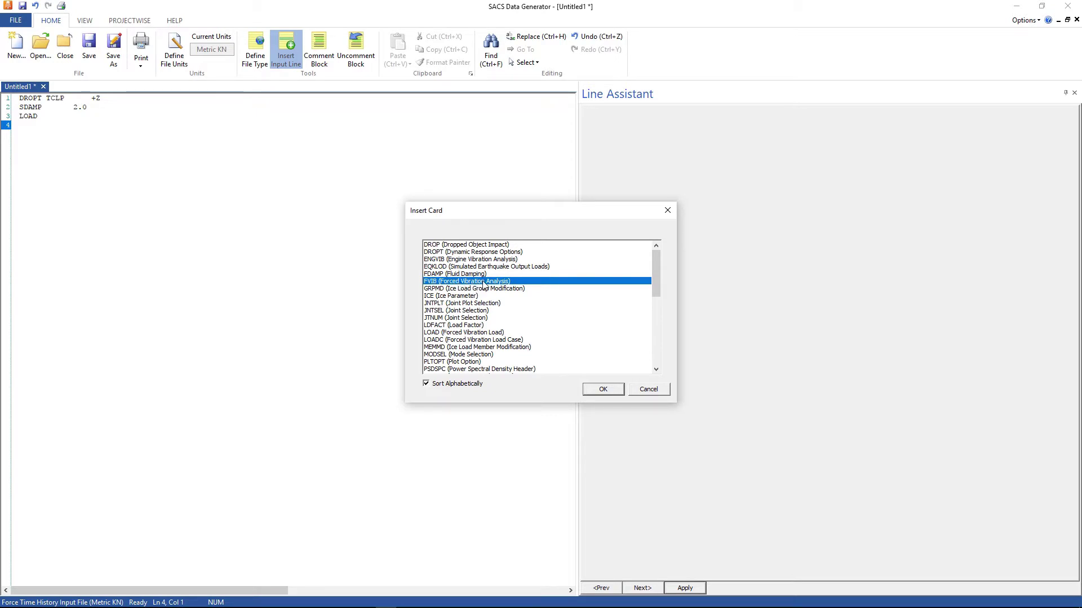
click(613, 392)
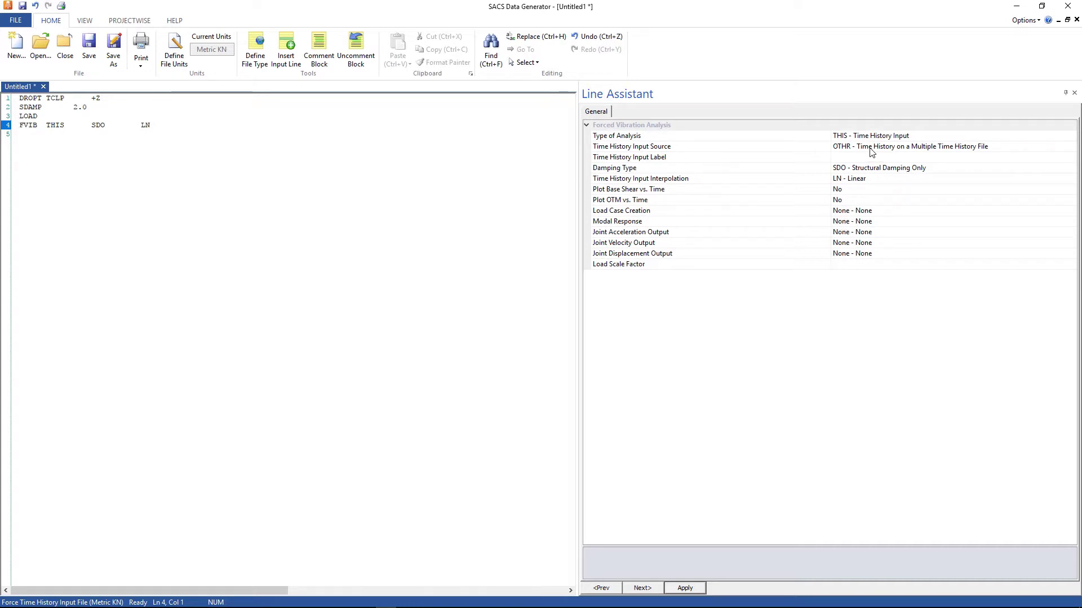
click(871, 152)
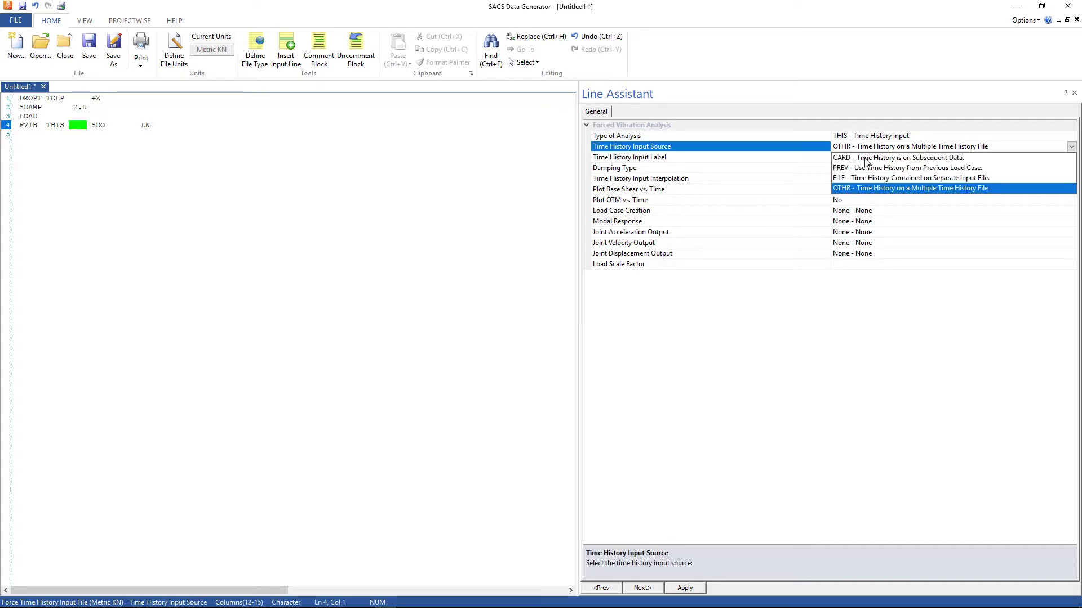
click(866, 159)
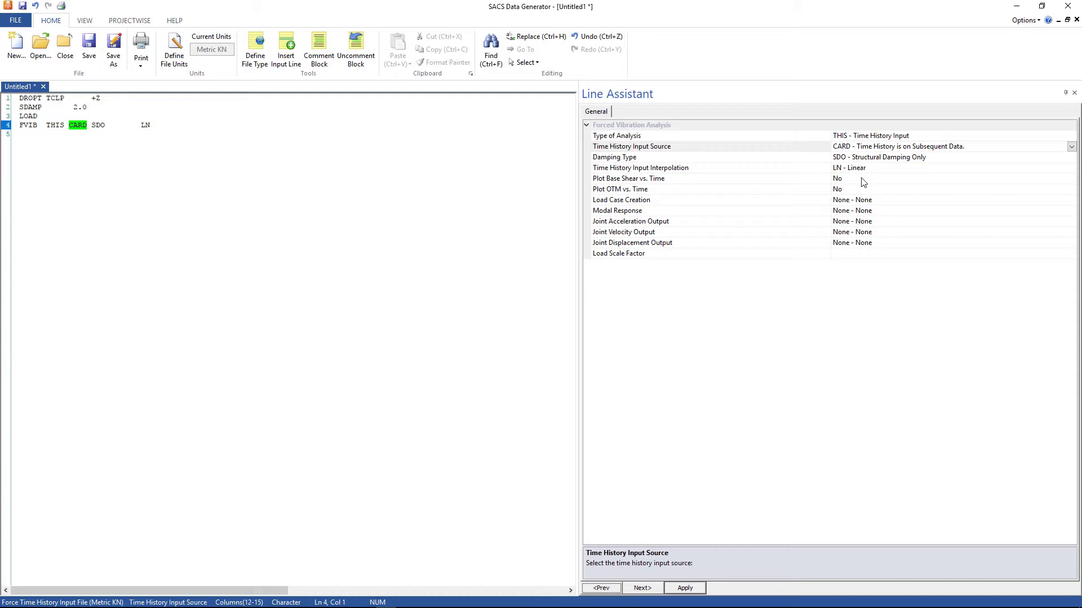
Turn on base shear and OTM plots, create load cases at ALL time points, and output JPD
double_click(862, 181)
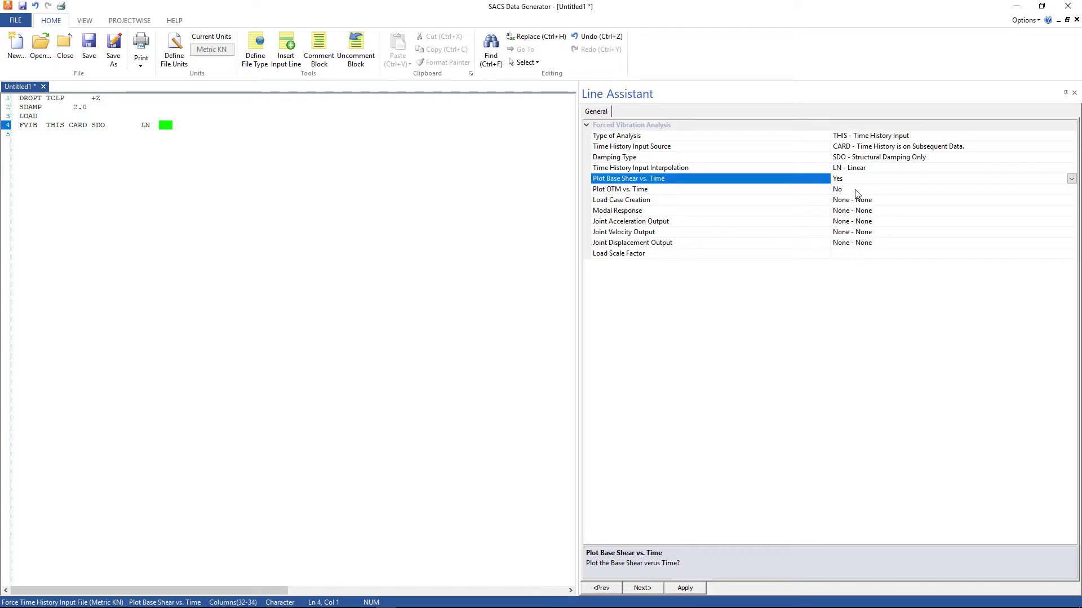
double_click(856, 192)
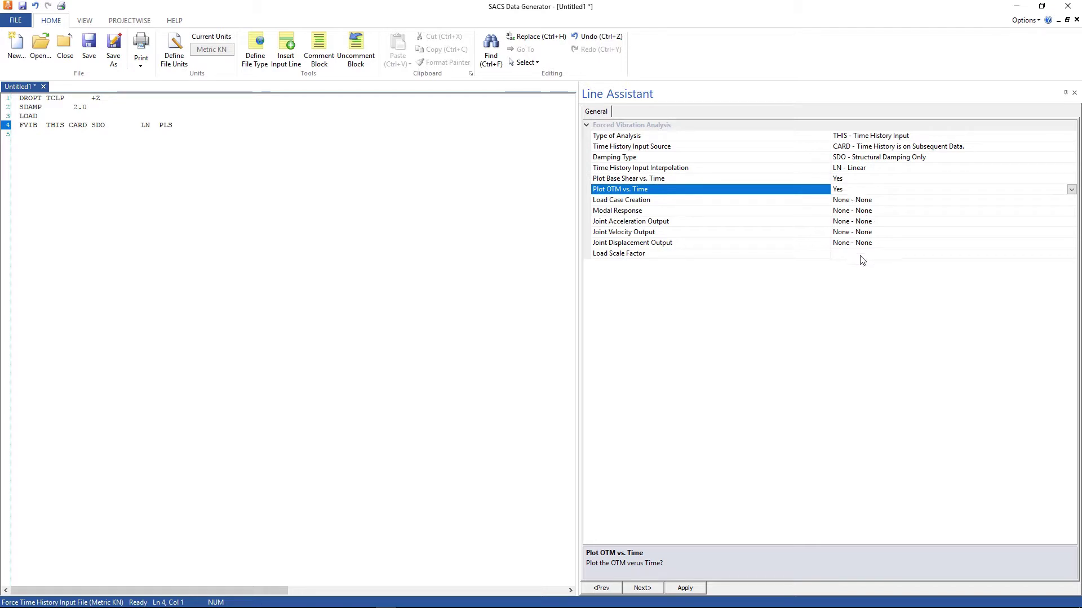
double_click(857, 201)
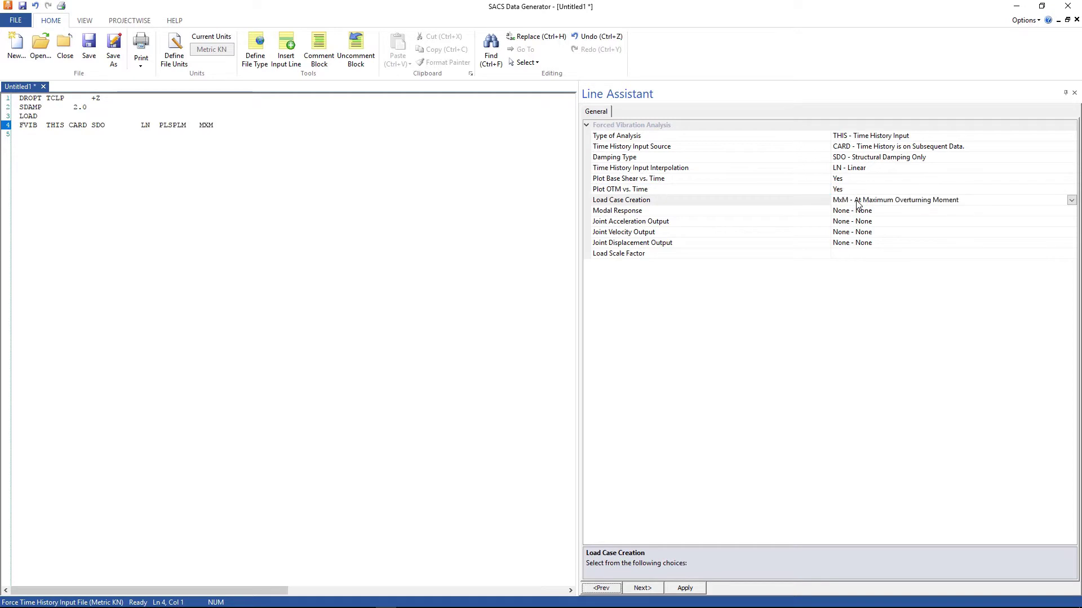
click(1071, 201)
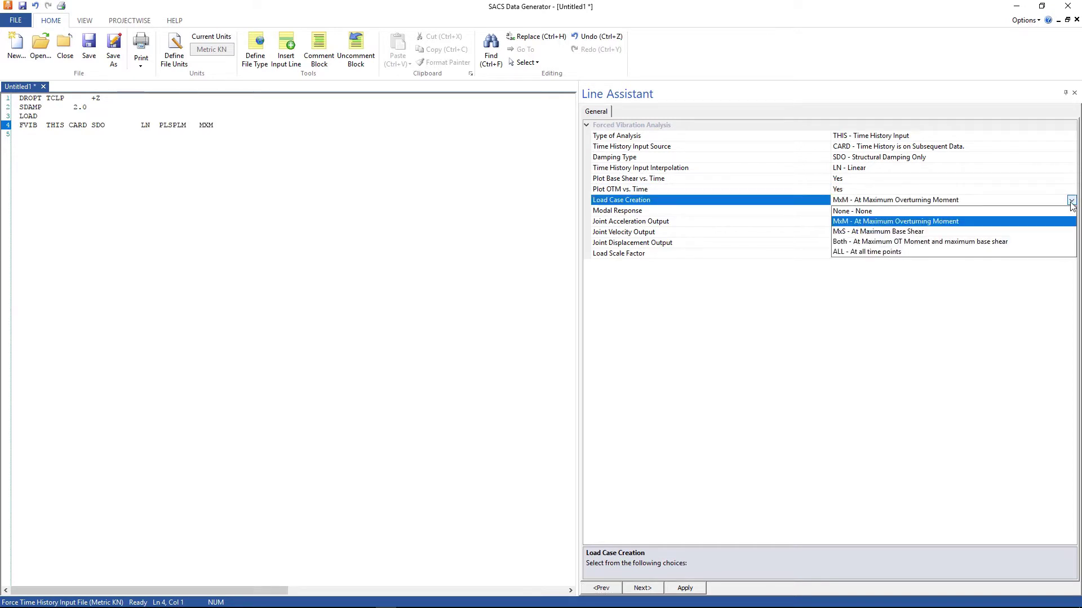
click(853, 253)
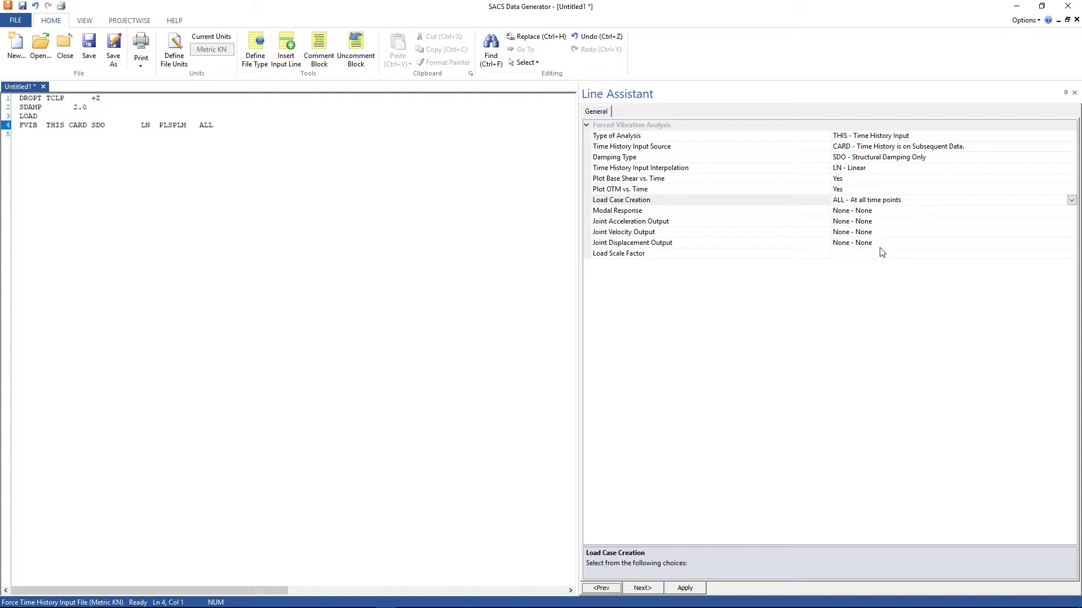
click(917, 246)
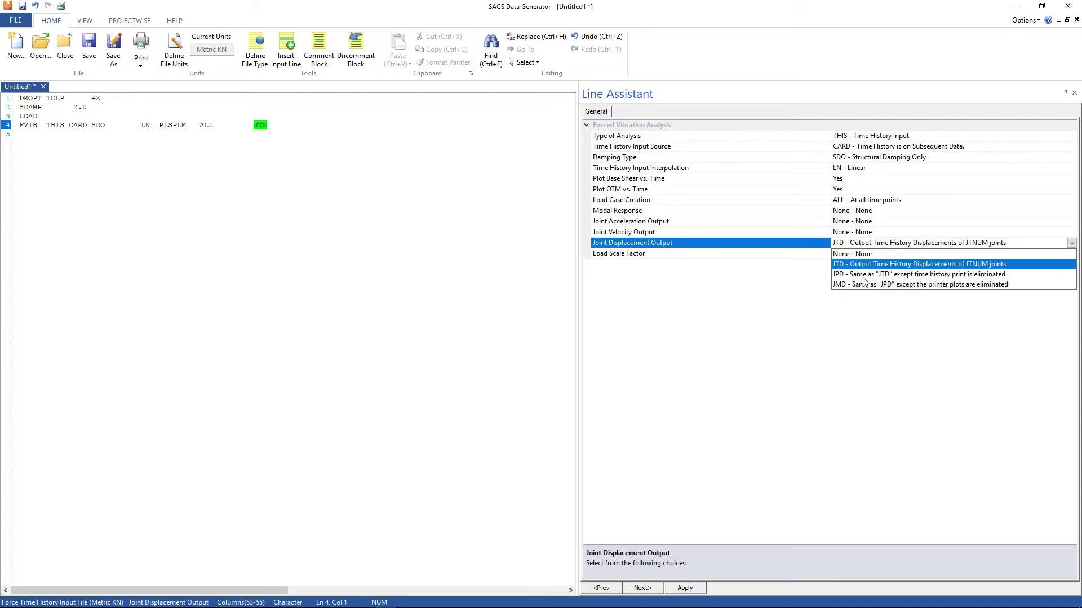
click(863, 276)
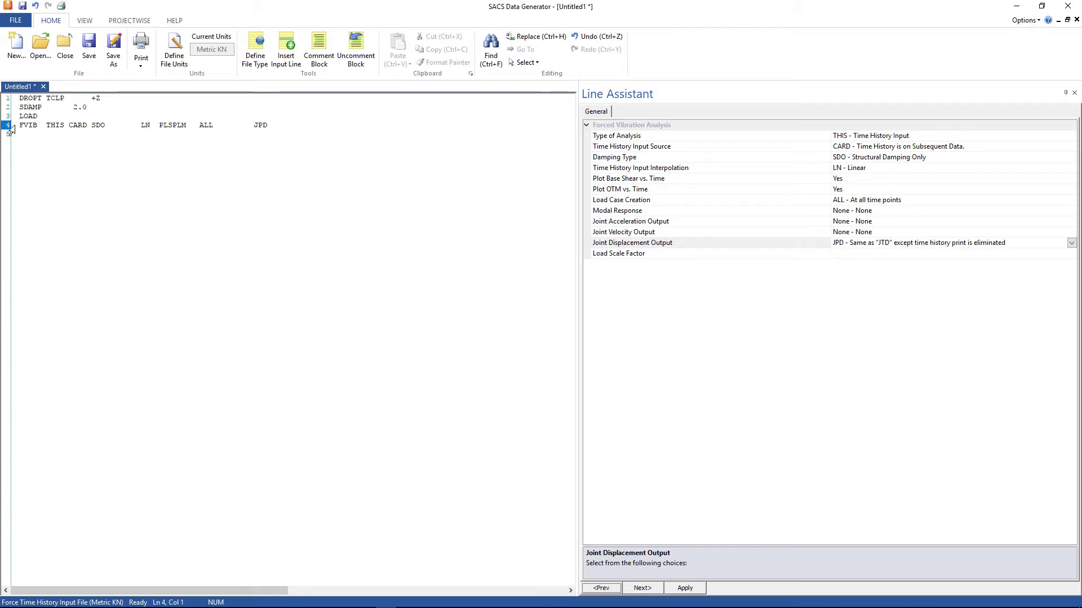
click(27, 152)
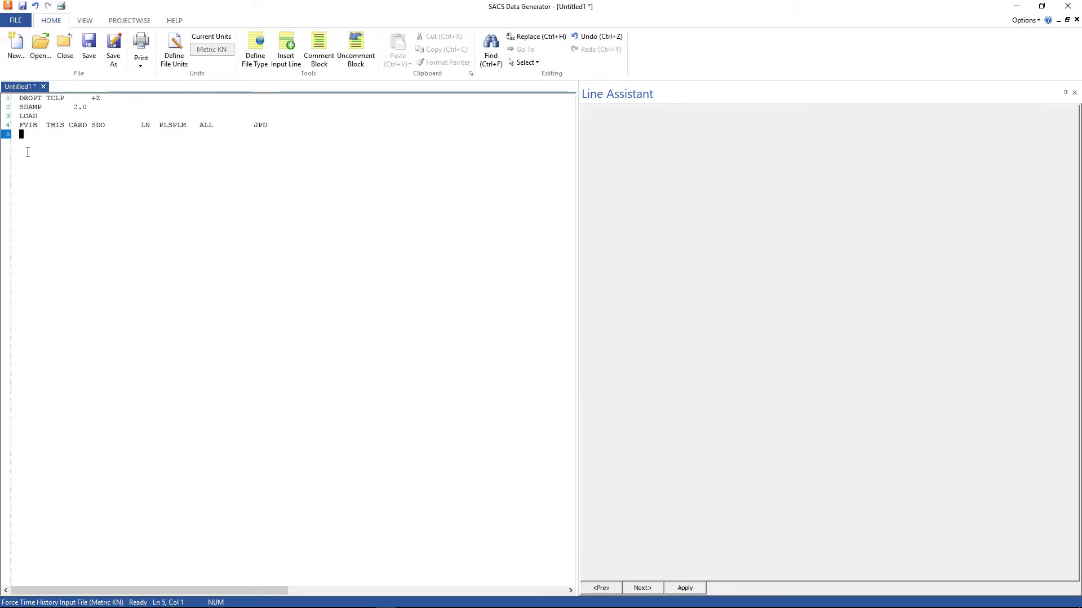
Add a TIME card: end time 2.0, interval 0.02, minimum step 1.e-09, tolerance 1
click(286, 49)
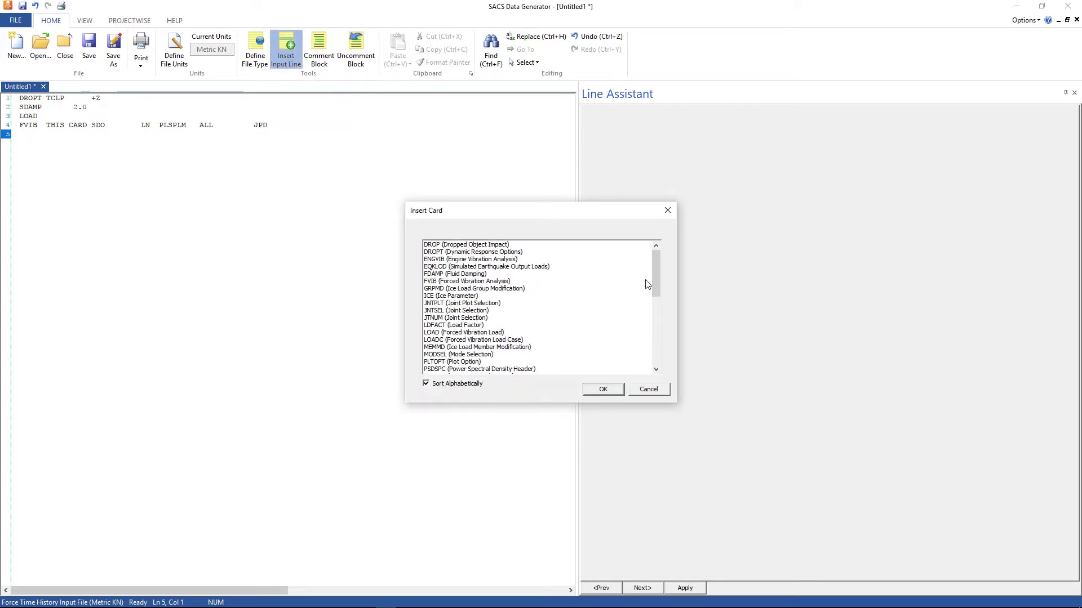
drag(659, 285, 662, 352)
click(478, 340)
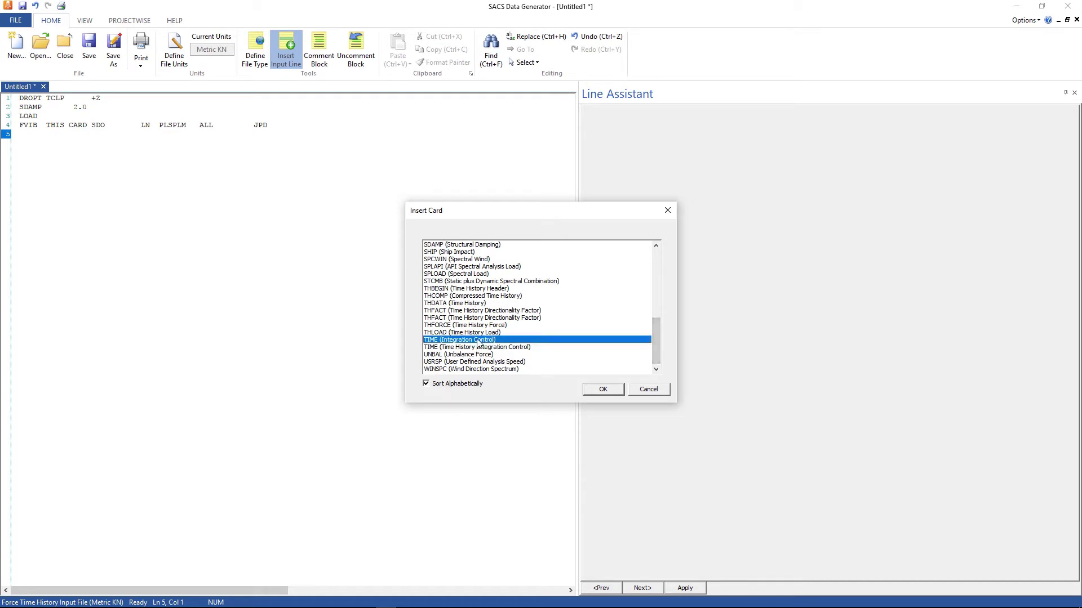
click(604, 389)
click(558, 243)
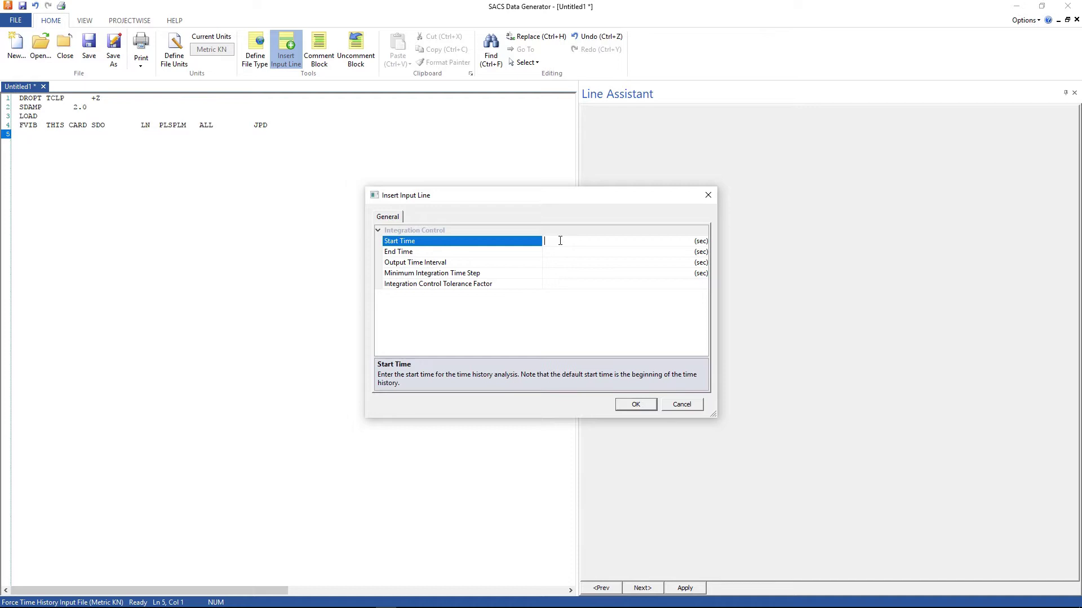
click(549, 255)
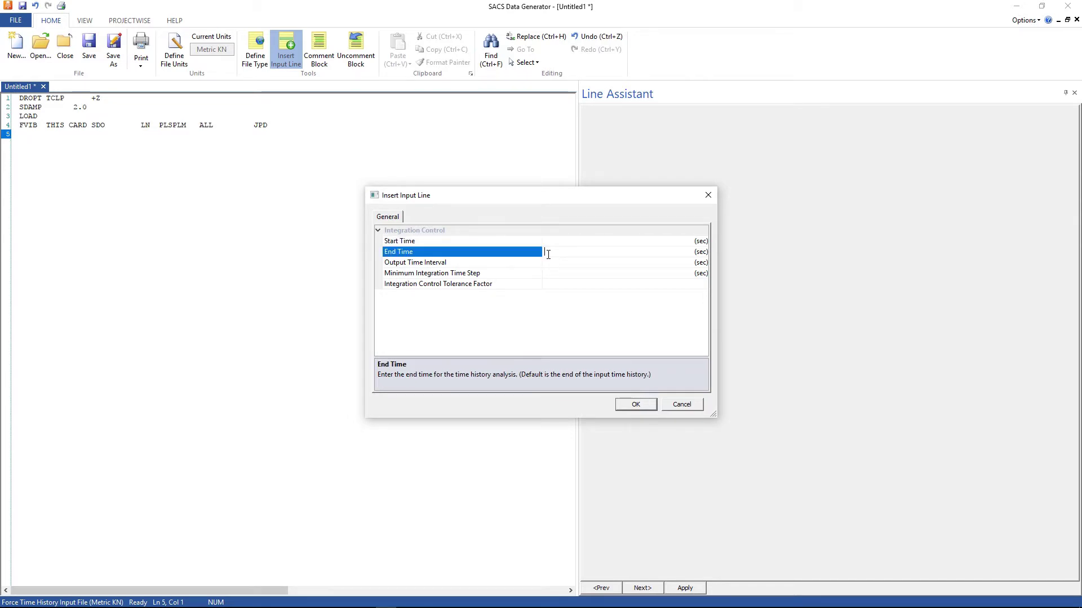
text(2.0)
click(553, 263)
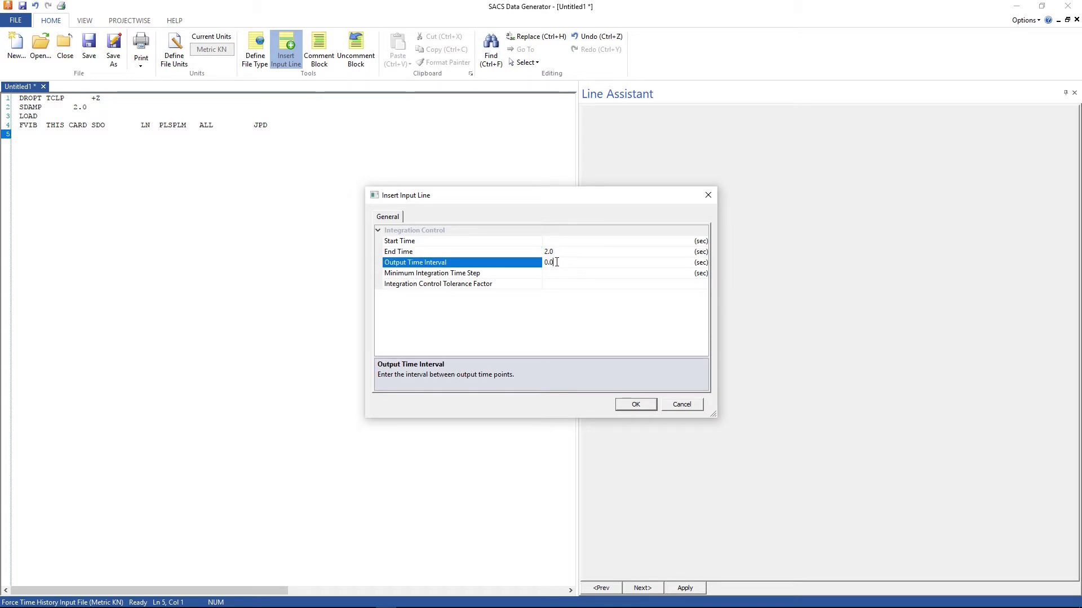
key(Tab)
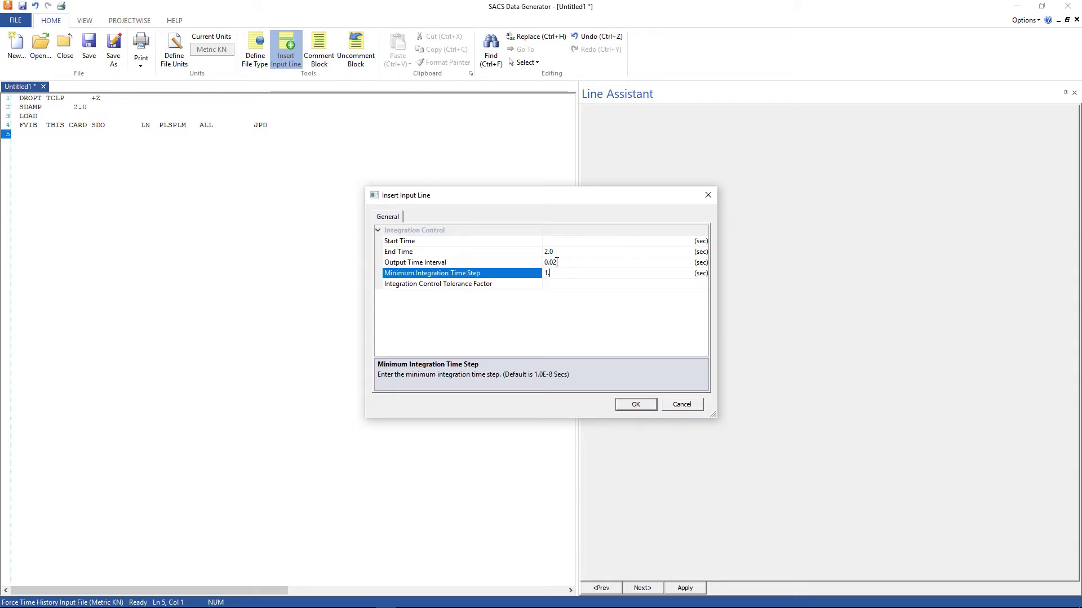
text(1.e-09)
key(Tab)
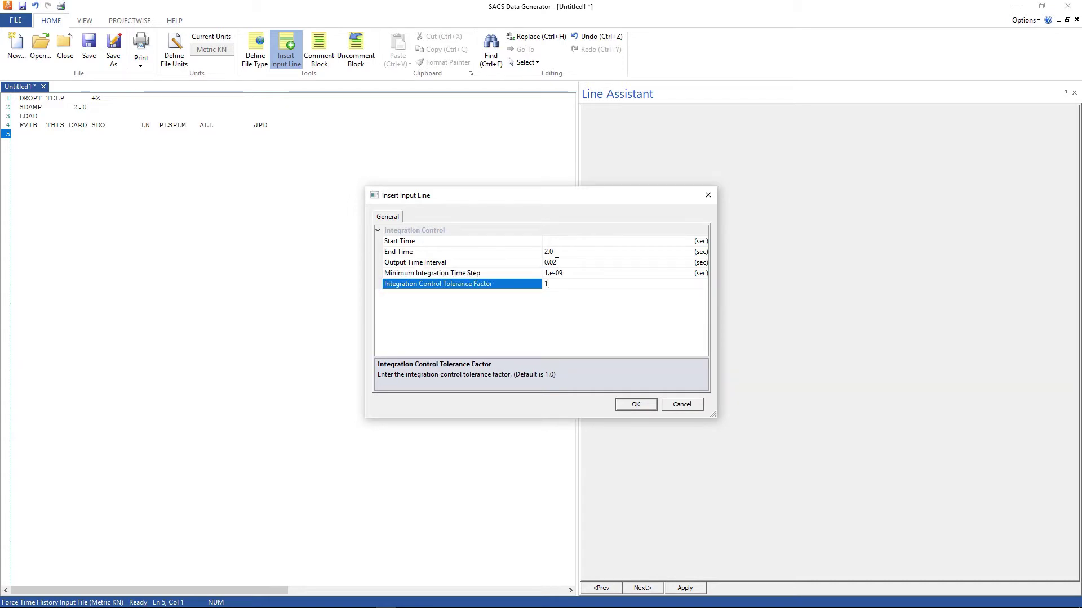
click(644, 405)
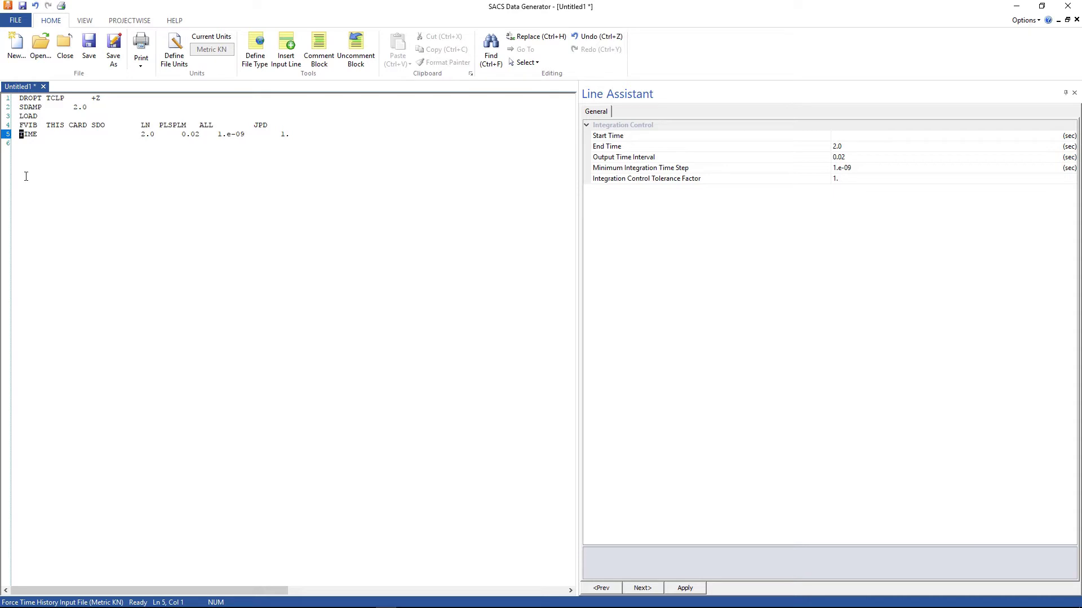
Insert a THFORCE card on line 6 using non-uniform increments (NON) and input name BLST
click(26, 143)
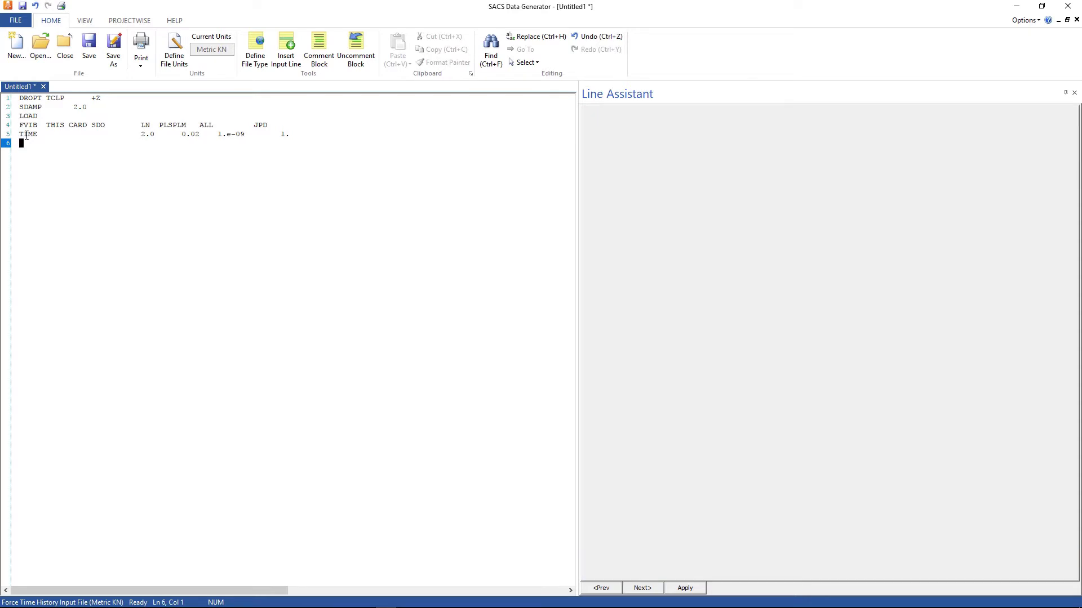
click(286, 65)
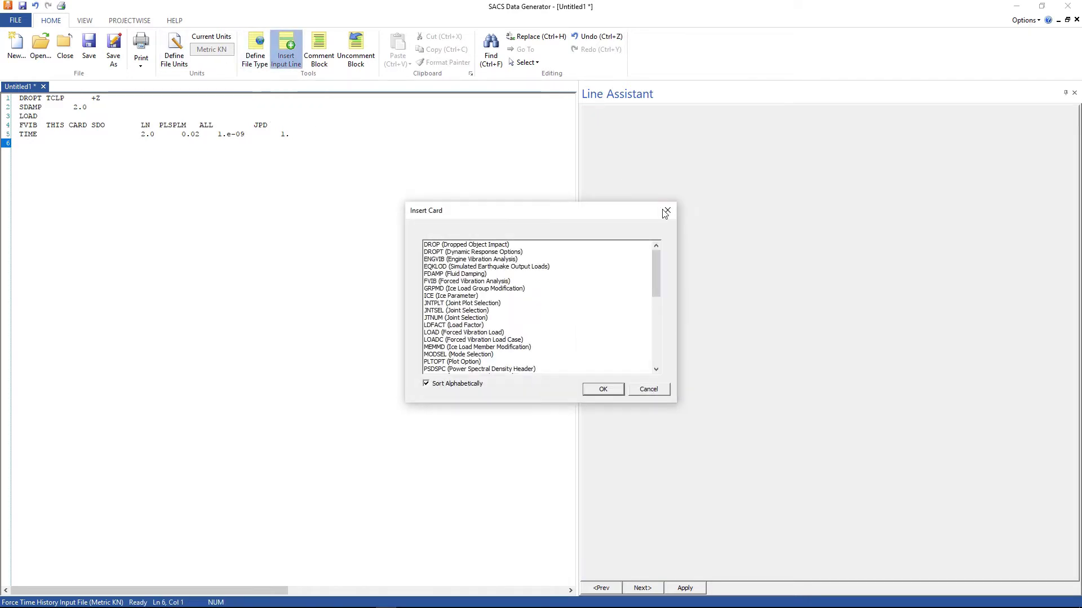
drag(659, 281, 657, 341)
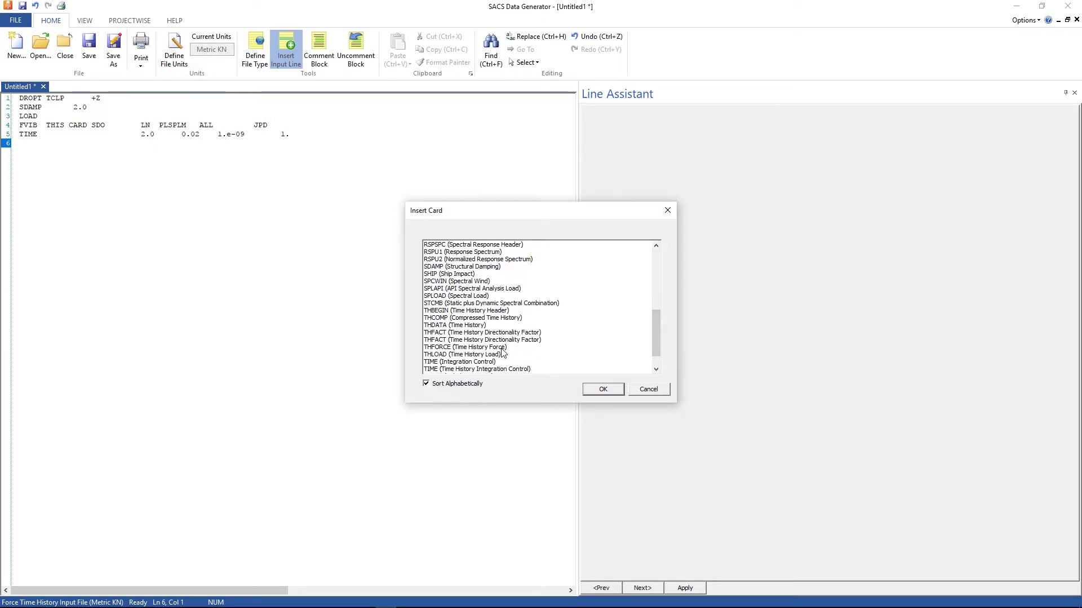
click(504, 348)
click(601, 390)
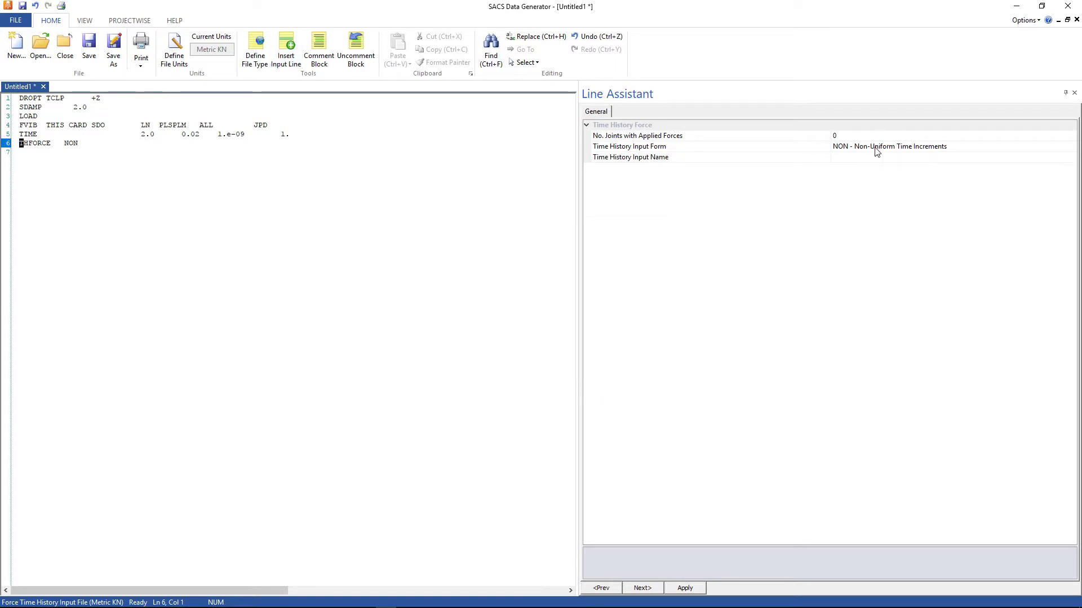
click(979, 147)
click(910, 158)
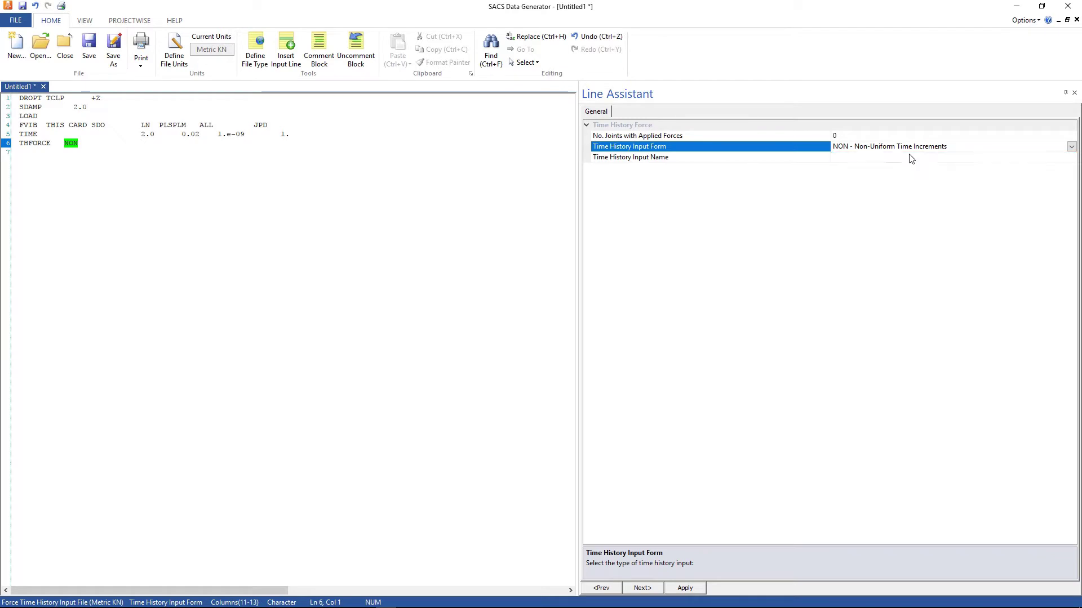
click(900, 158)
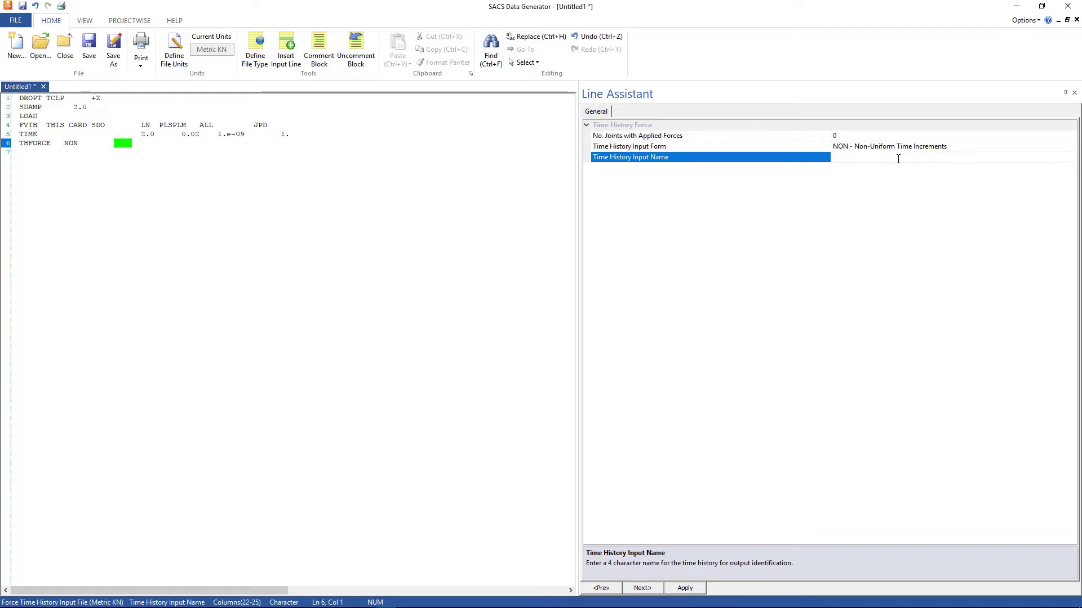
text(BL)
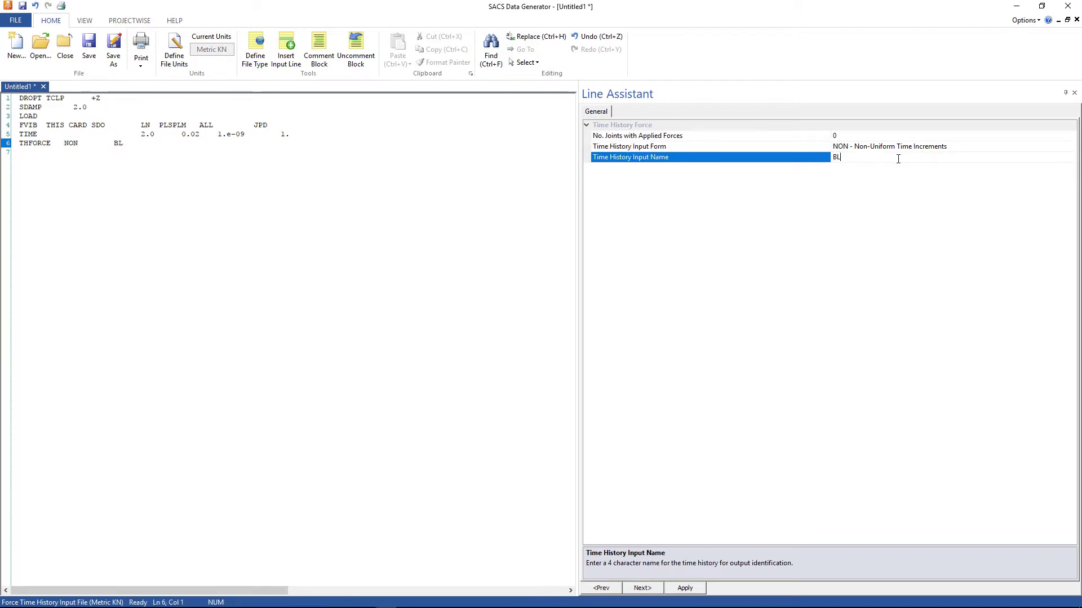
text(ST)
click(21, 151)
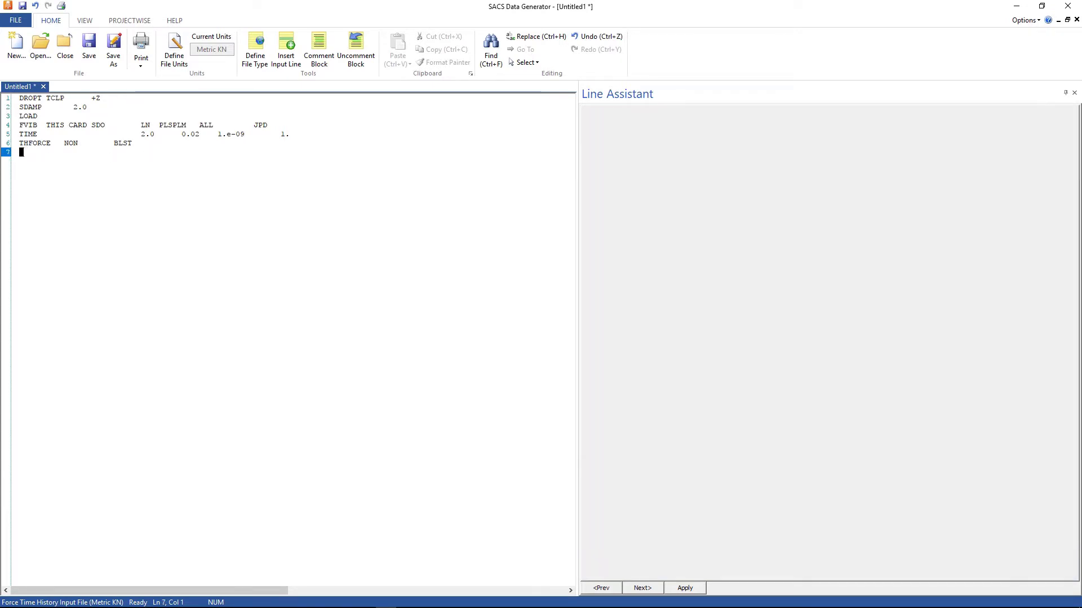
Insert a LOADC card on line 7 with load case ID BLST
click(285, 57)
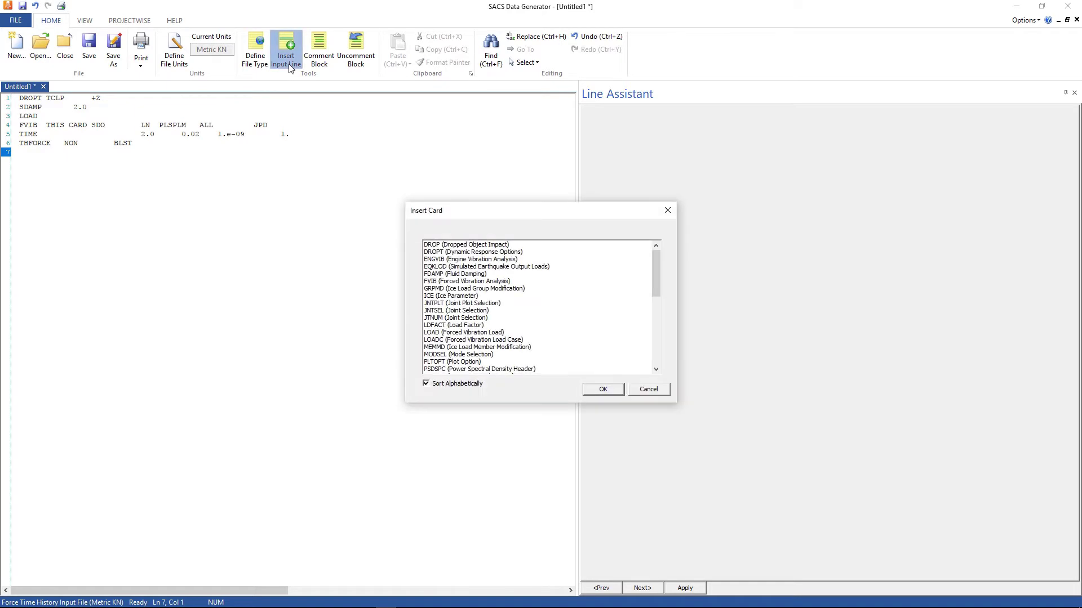
click(455, 340)
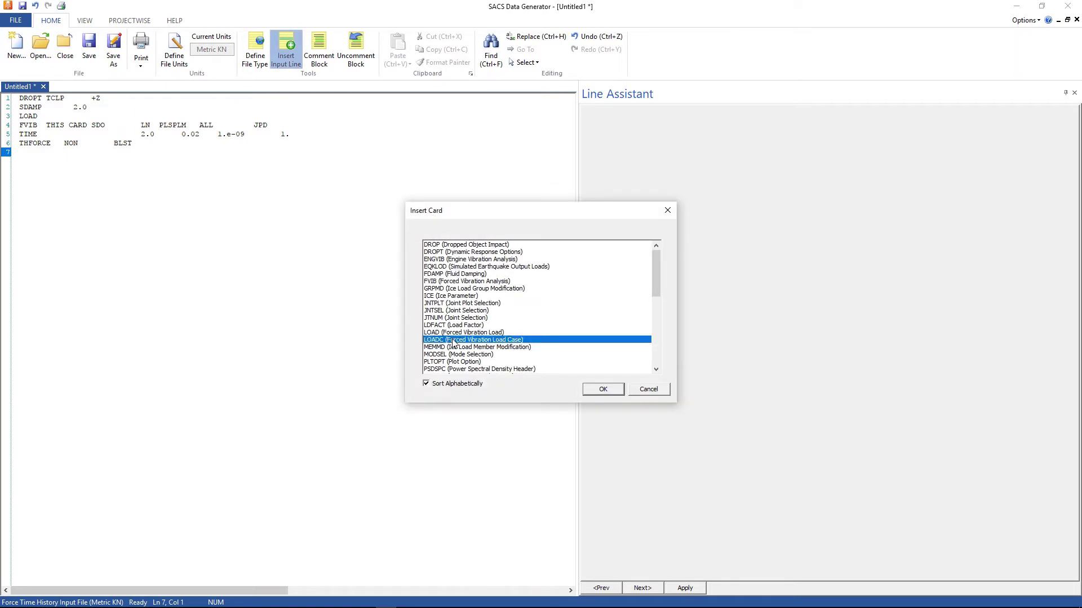
click(603, 390)
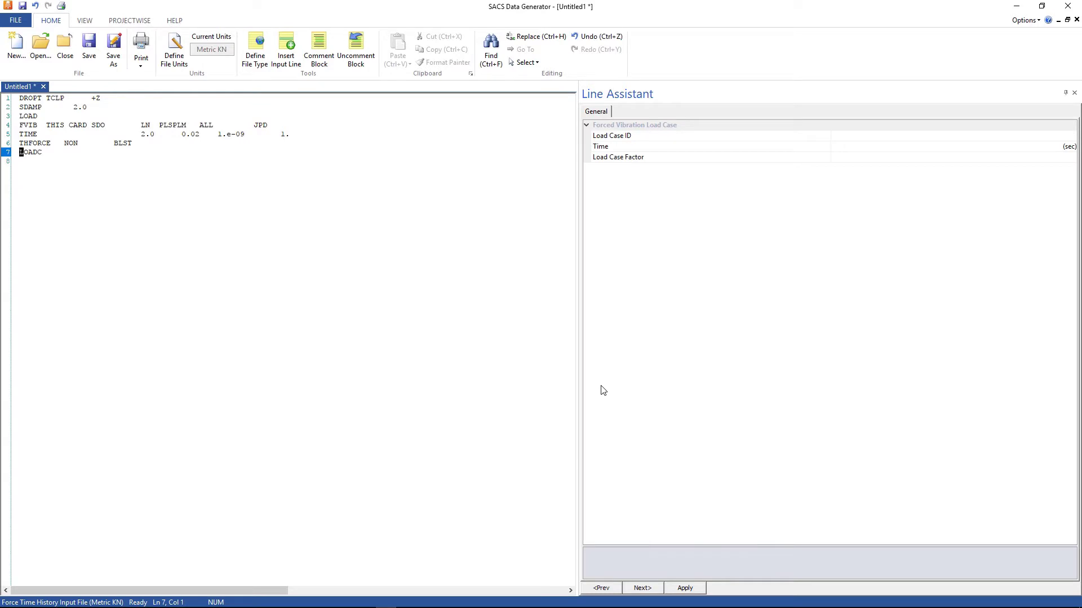
click(861, 136)
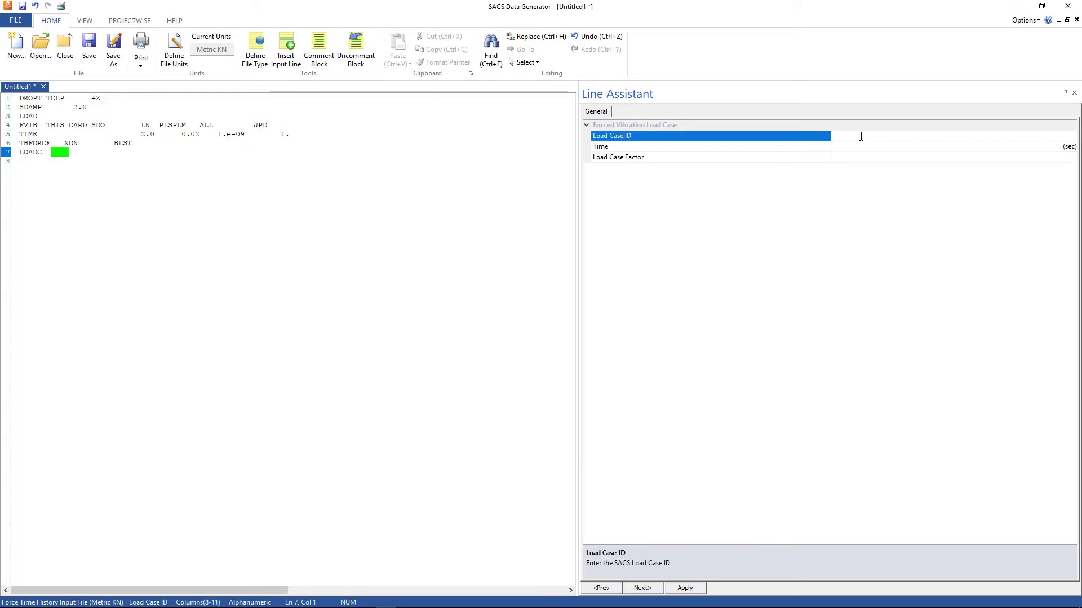
text(BLST)
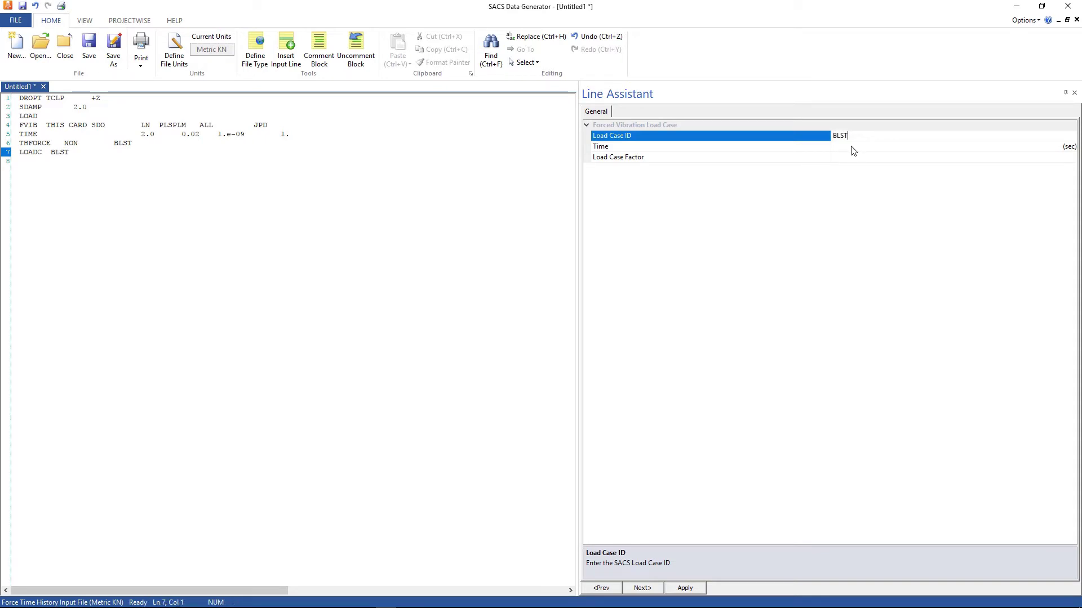
click(852, 147)
click(851, 157)
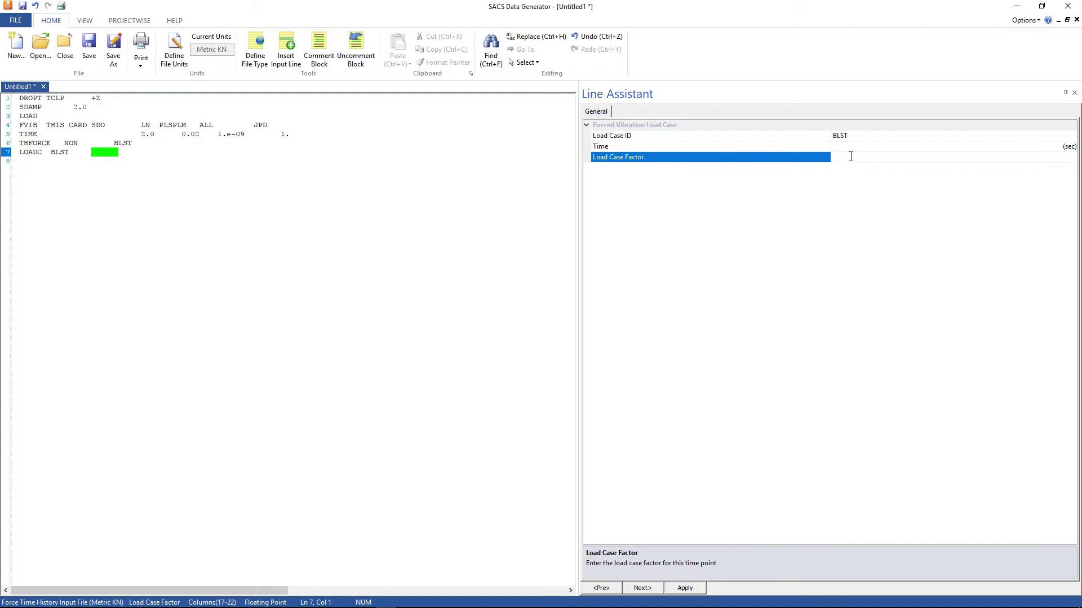
click(22, 160)
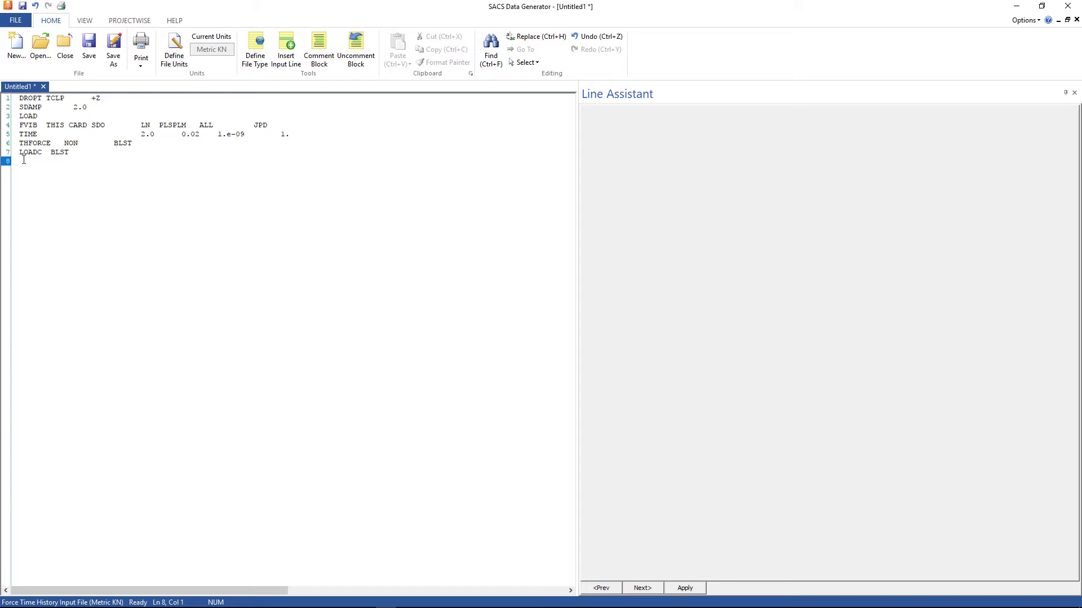
Add line 8 as LOADC BLST at time 0.08 with load case factor 1.0
text(LOADC)
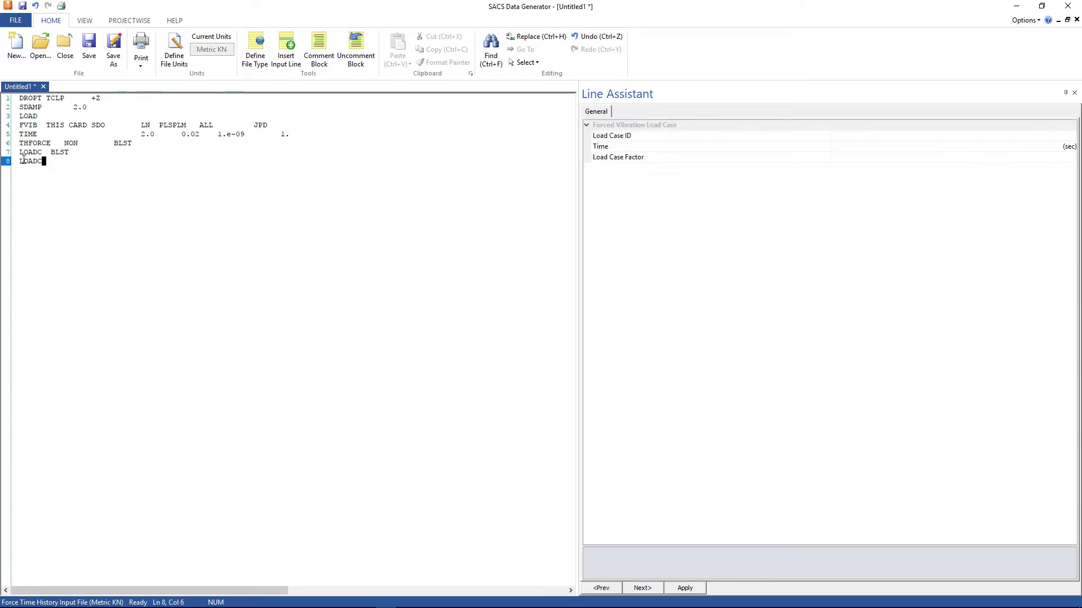
click(848, 135)
text(BLS)
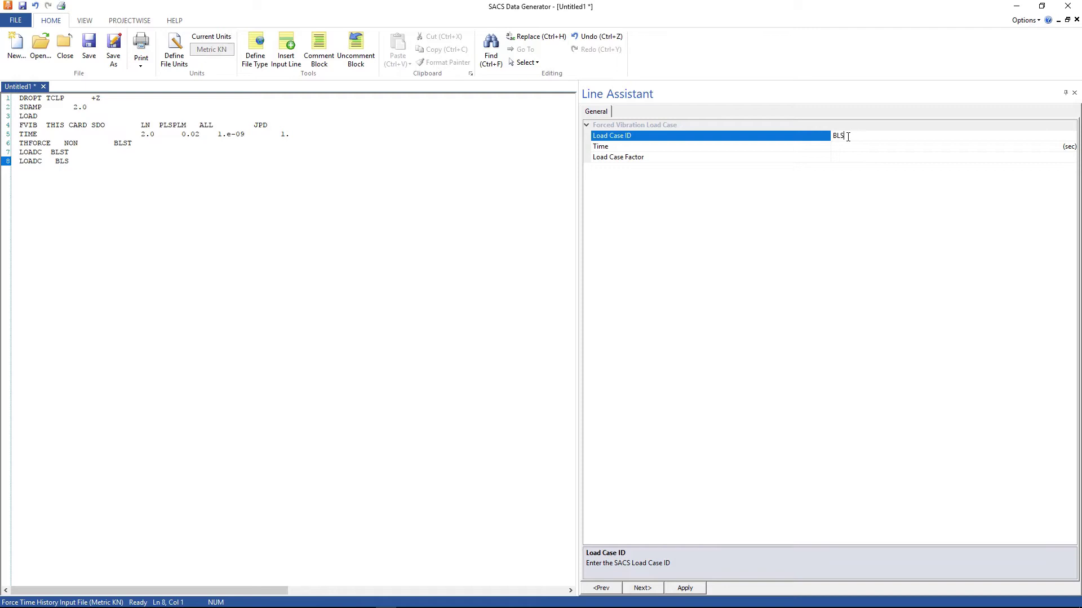
text(T)
click(848, 148)
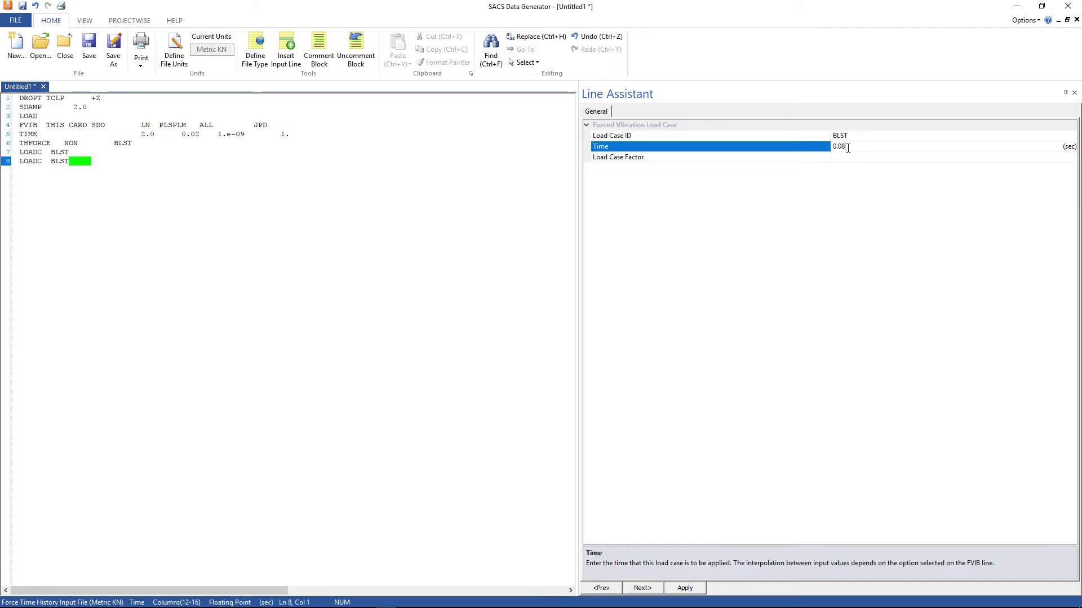
key(Return)
key(Down)
text(1.0)
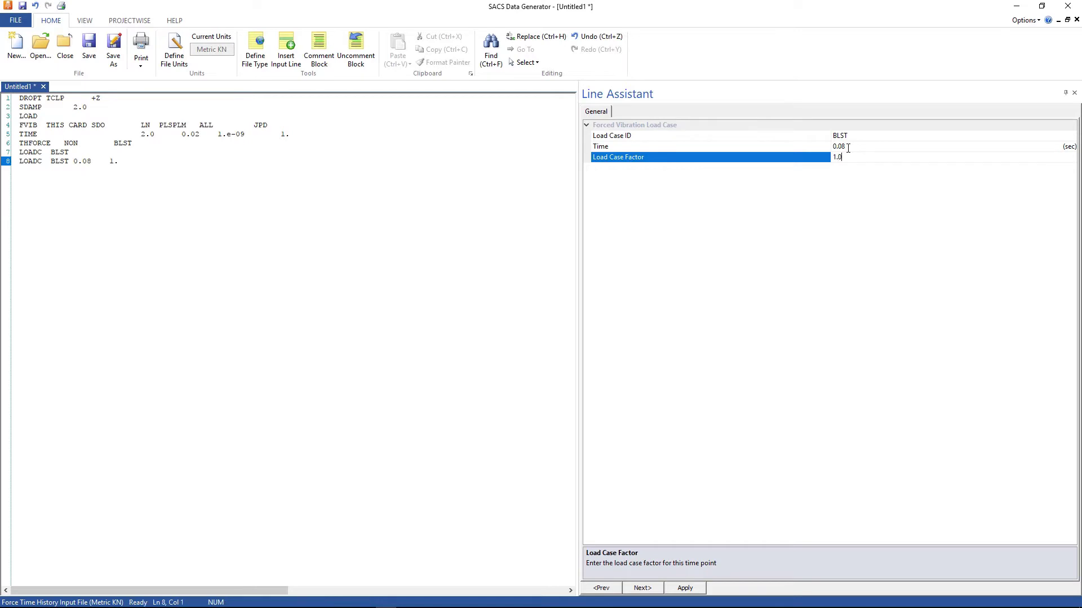
key(Return)
key(Up)
key(Up)
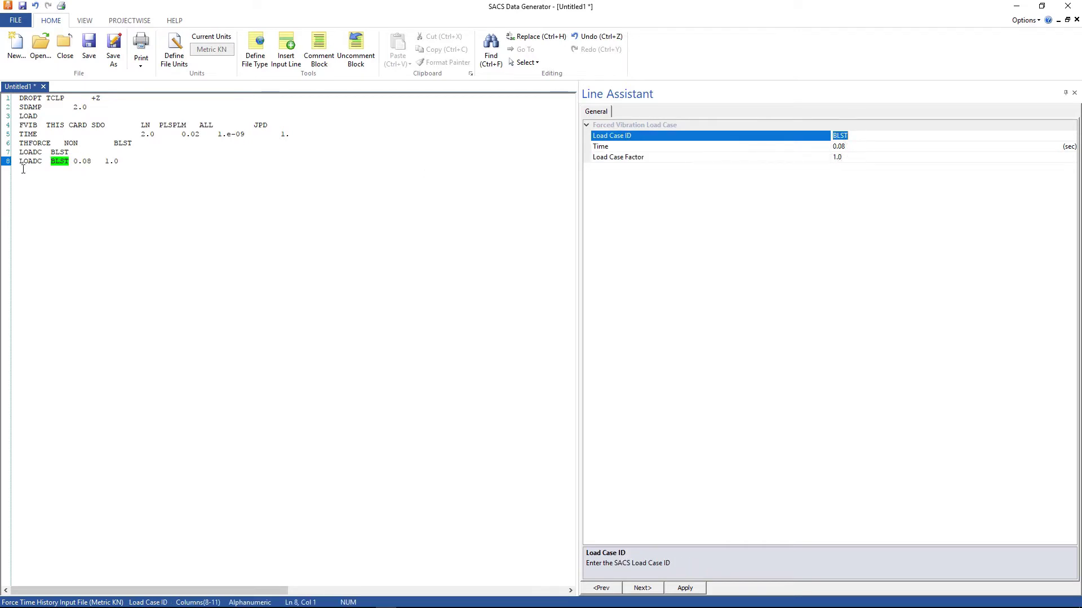
click(23, 168)
click(120, 161)
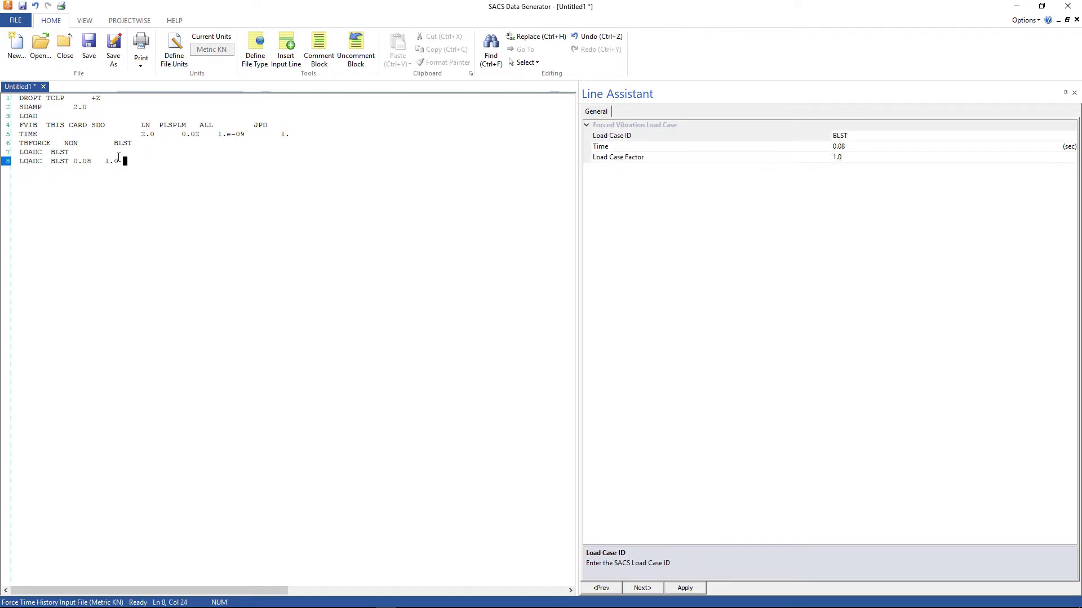
Add line 9 as LOADC BLST at time 0.20
key(Return)
text(LOADC)
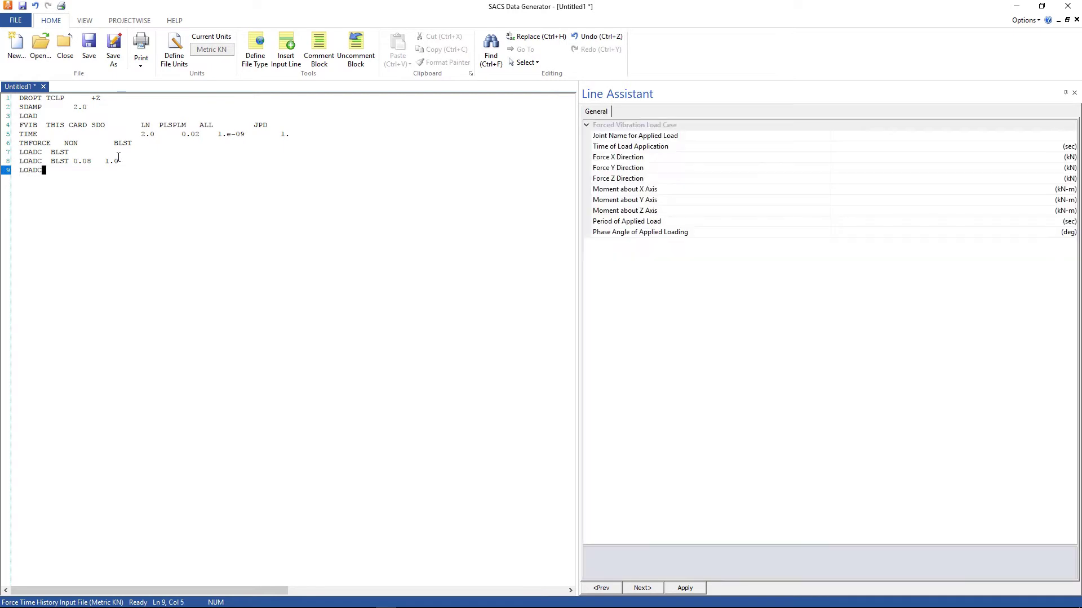
click(887, 137)
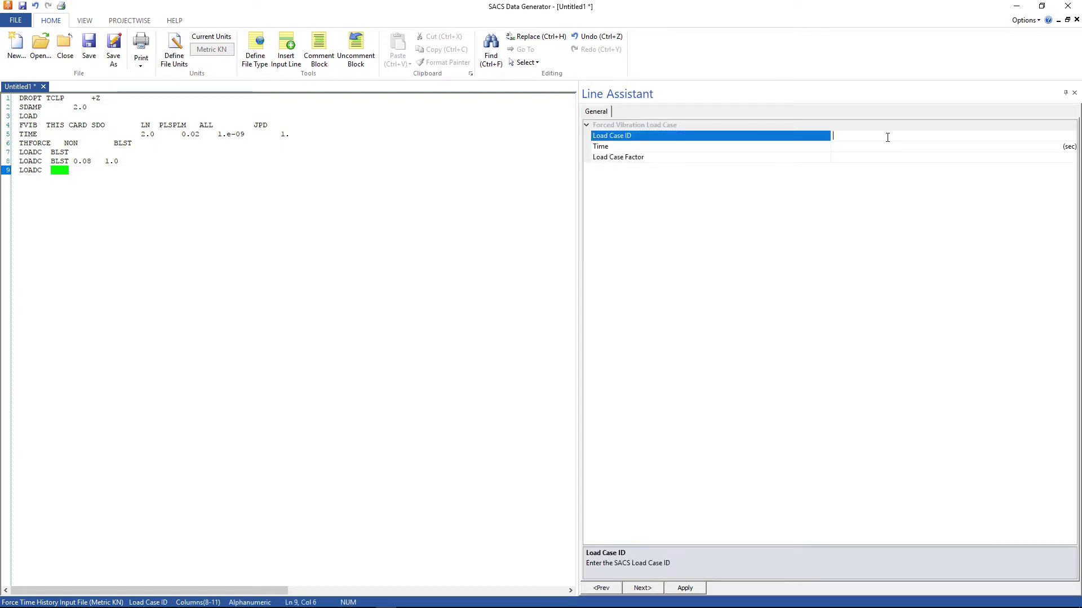
text(BL)
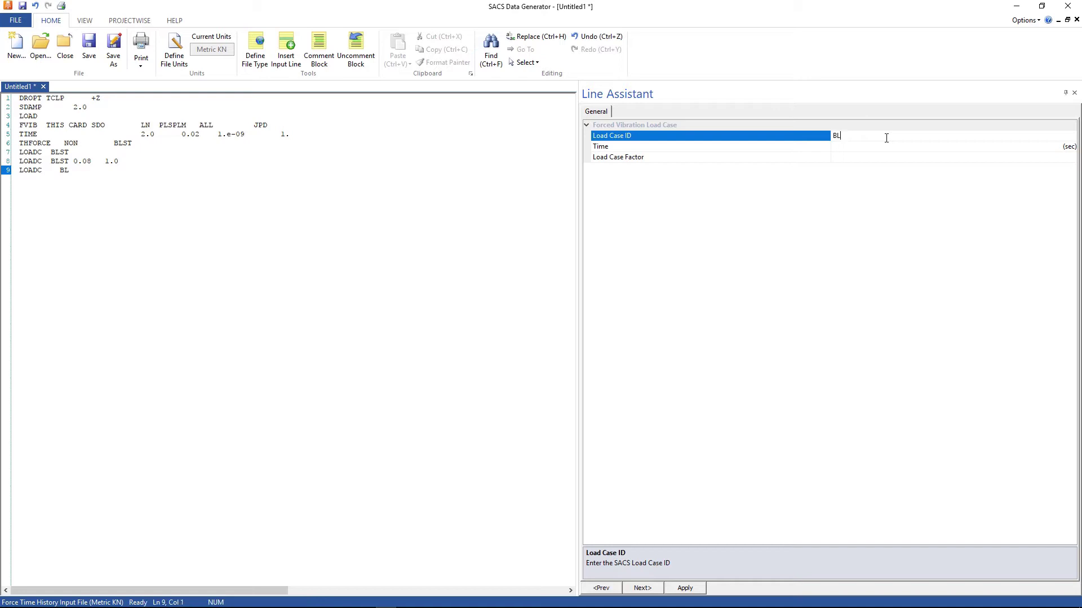
text(ST)
key(Return)
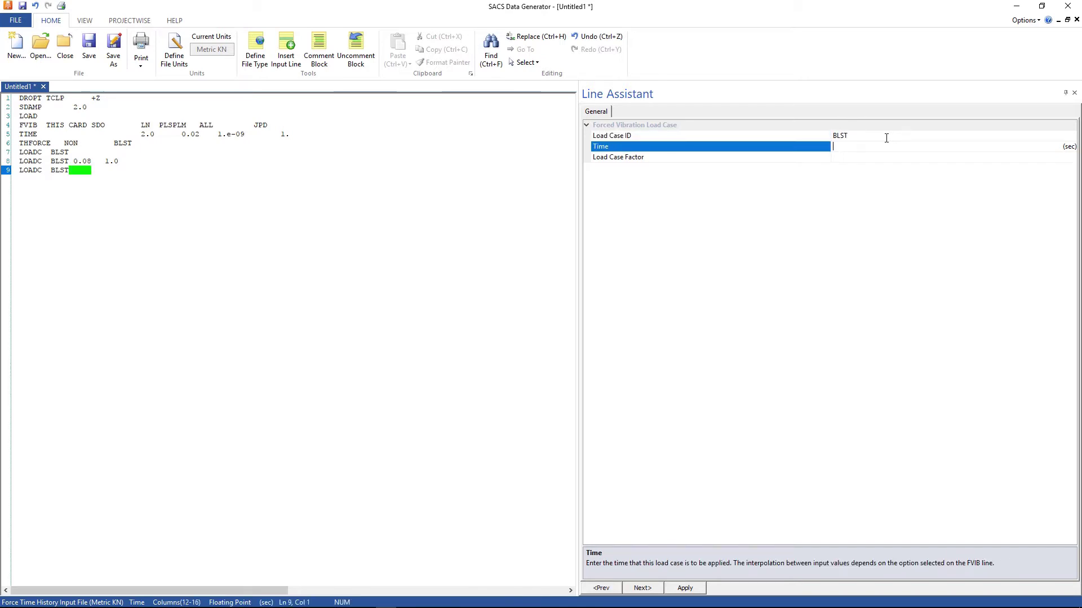
text(0.020)
key(Return)
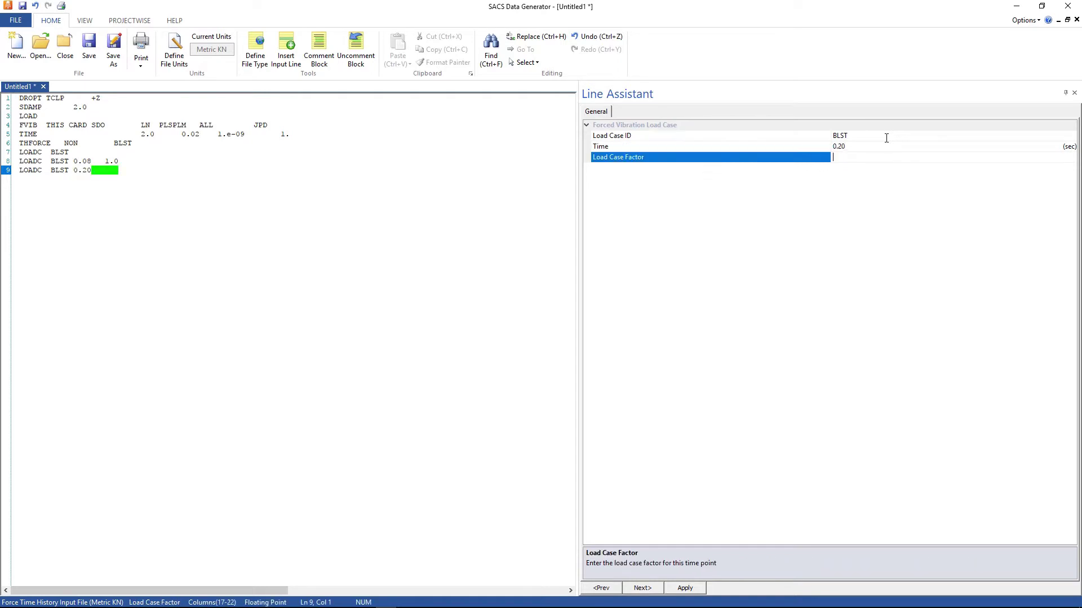
text(0)
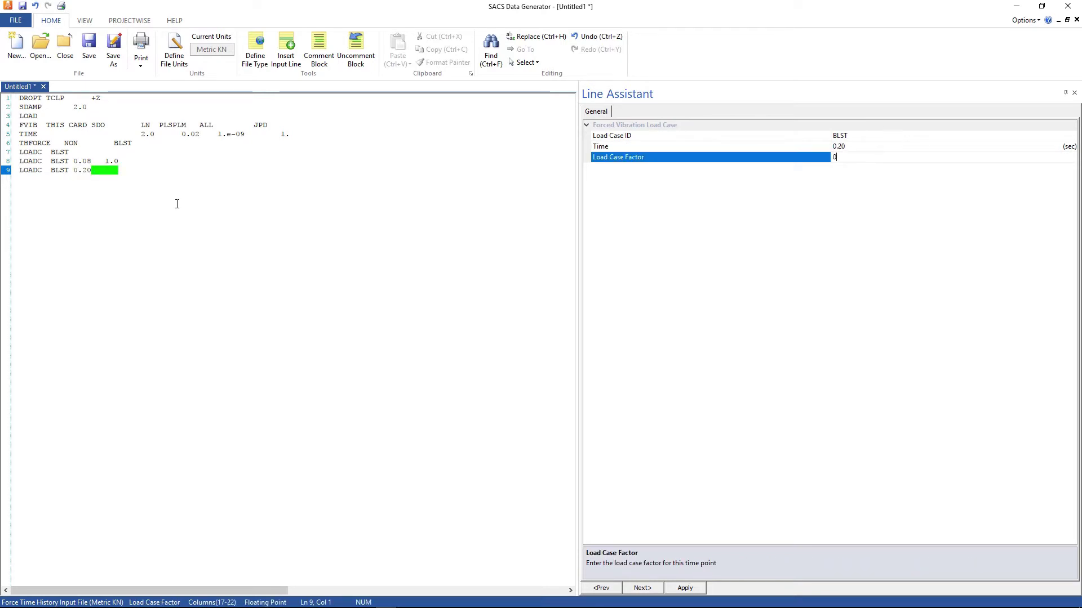
click(131, 172)
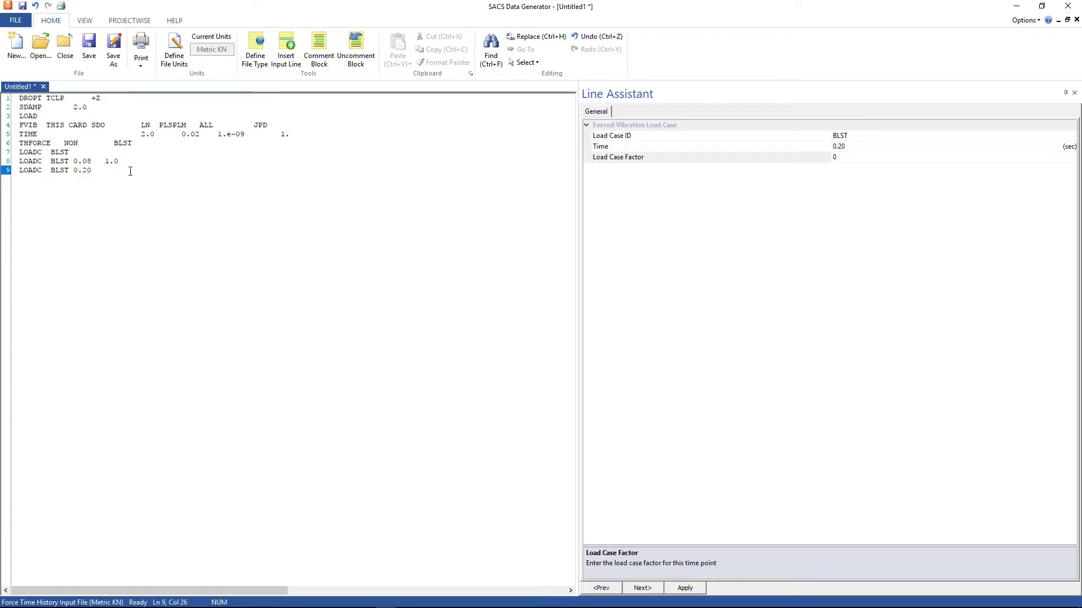
Add line 10 as LOADC BLST at time 8.0
key(Return)
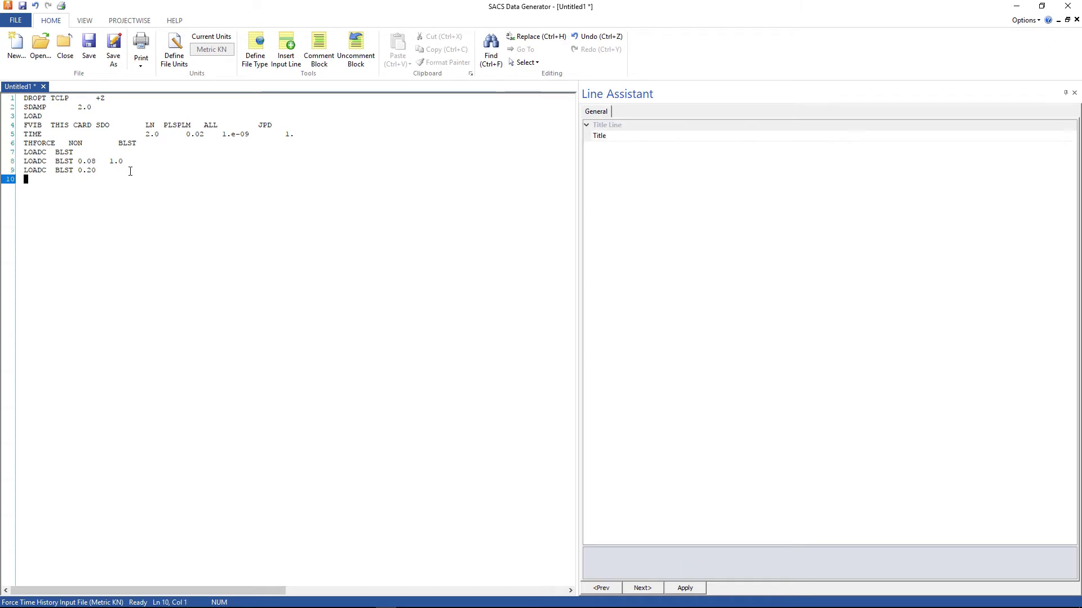
text(LOADC)
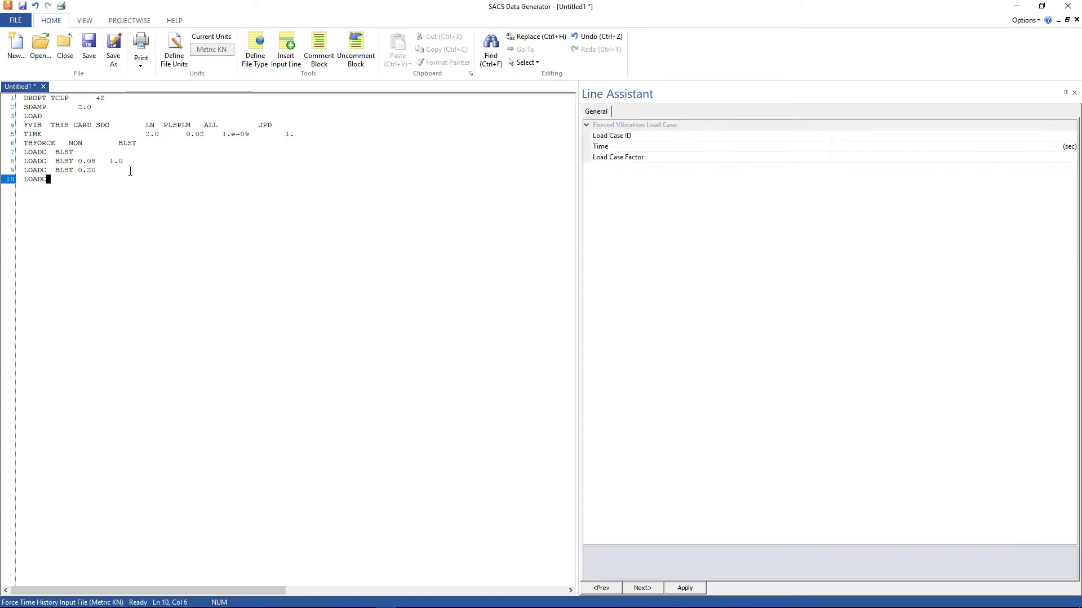
text(  BLST)
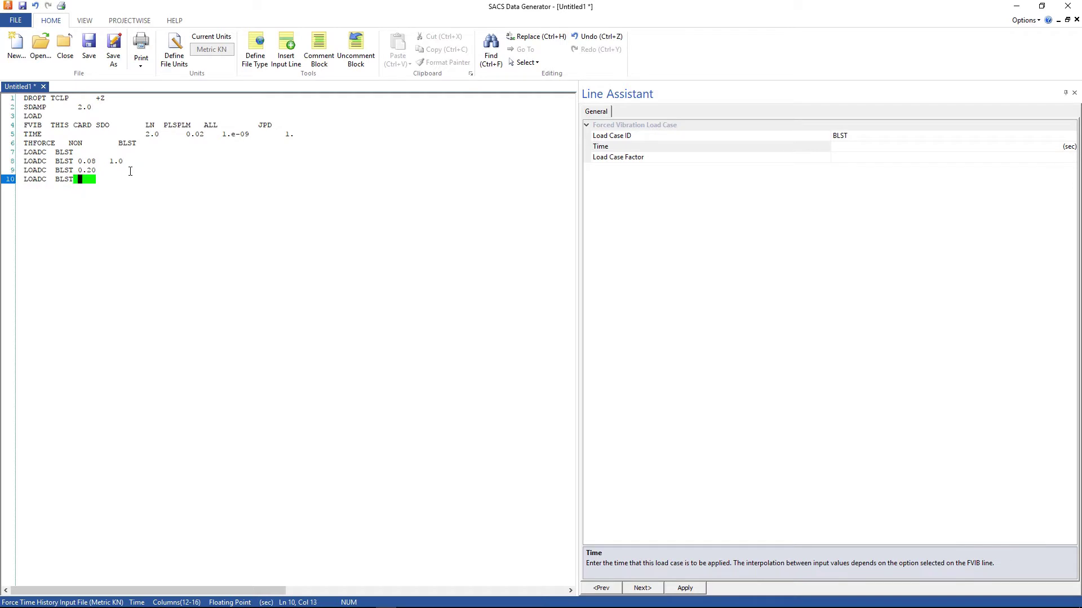
click(857, 146)
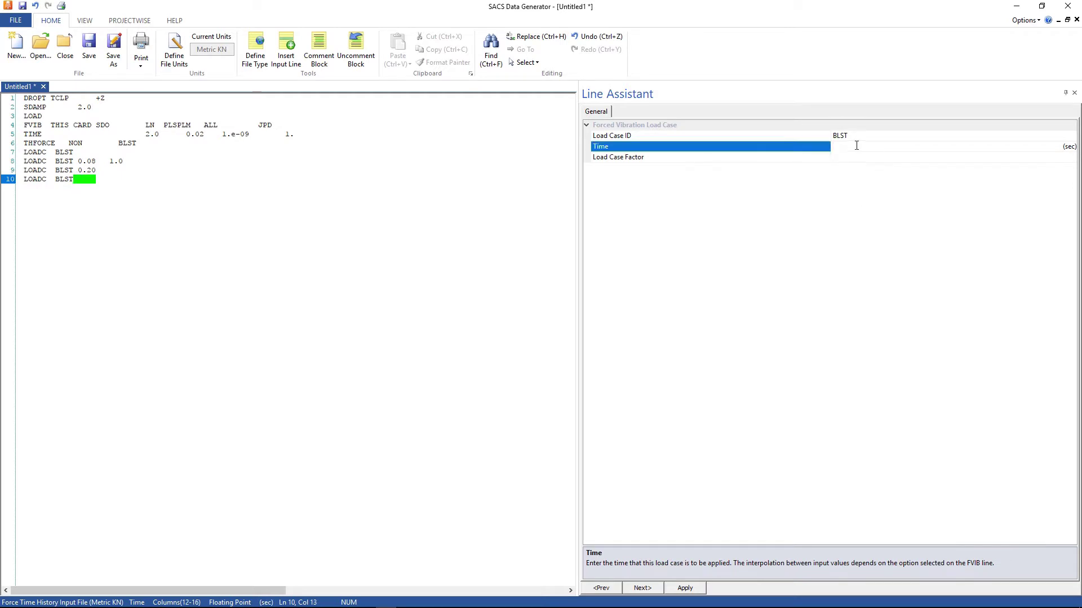
text(8.0)
key(Return)
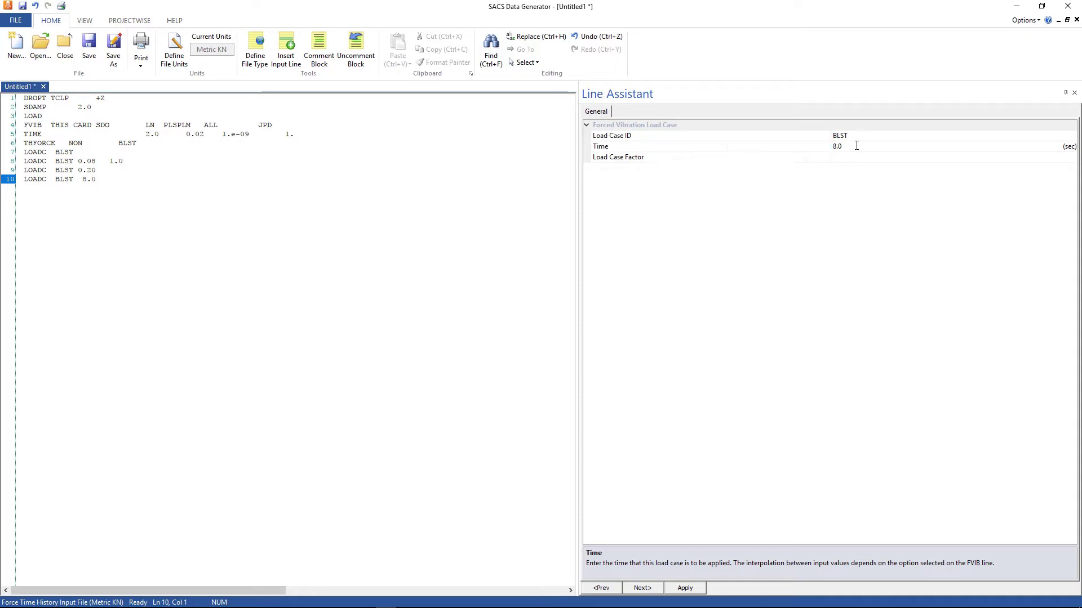
key(Tab)
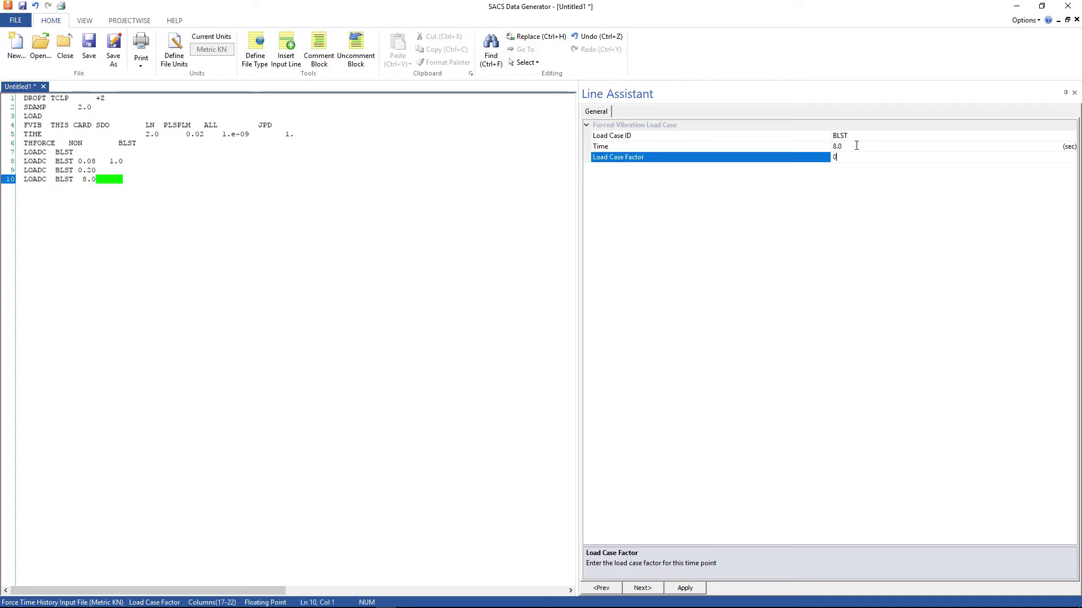
click(115, 179)
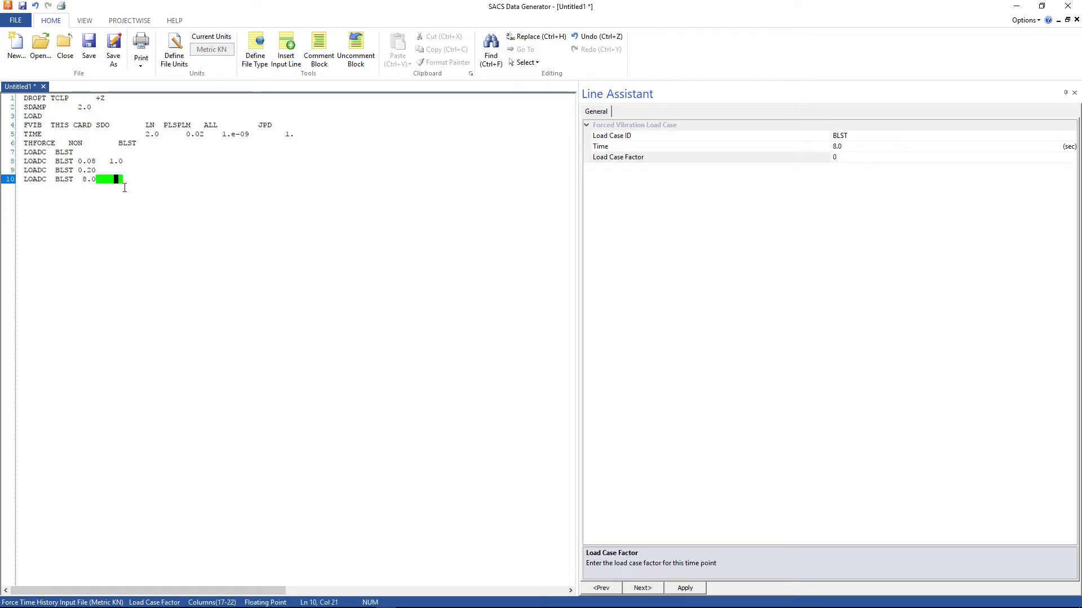
key(Return)
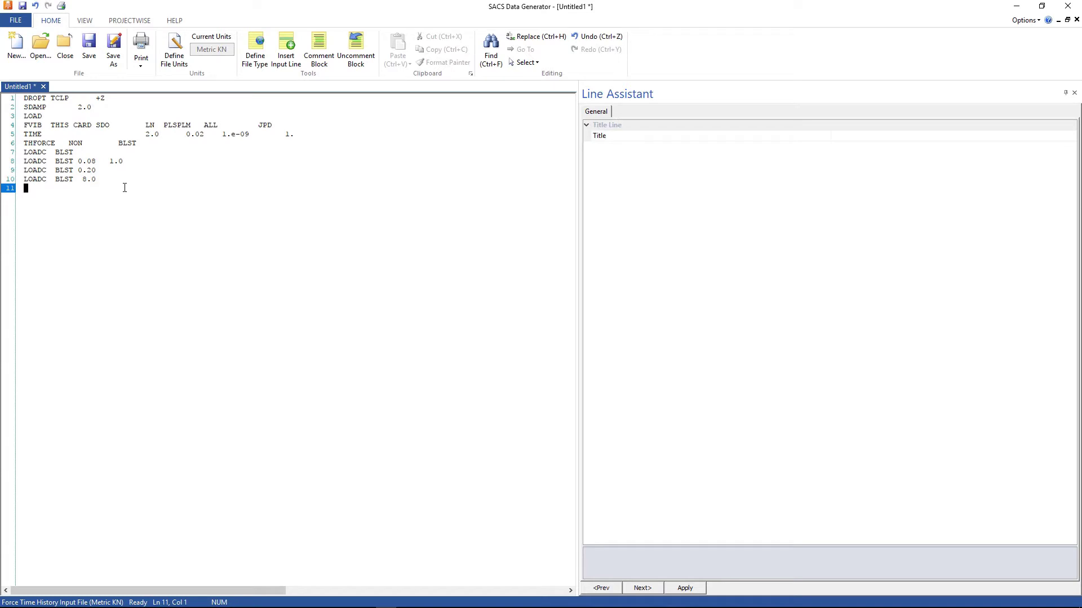
End the file with an END line and save it as dyrinp.blst
text(END)
click(115, 59)
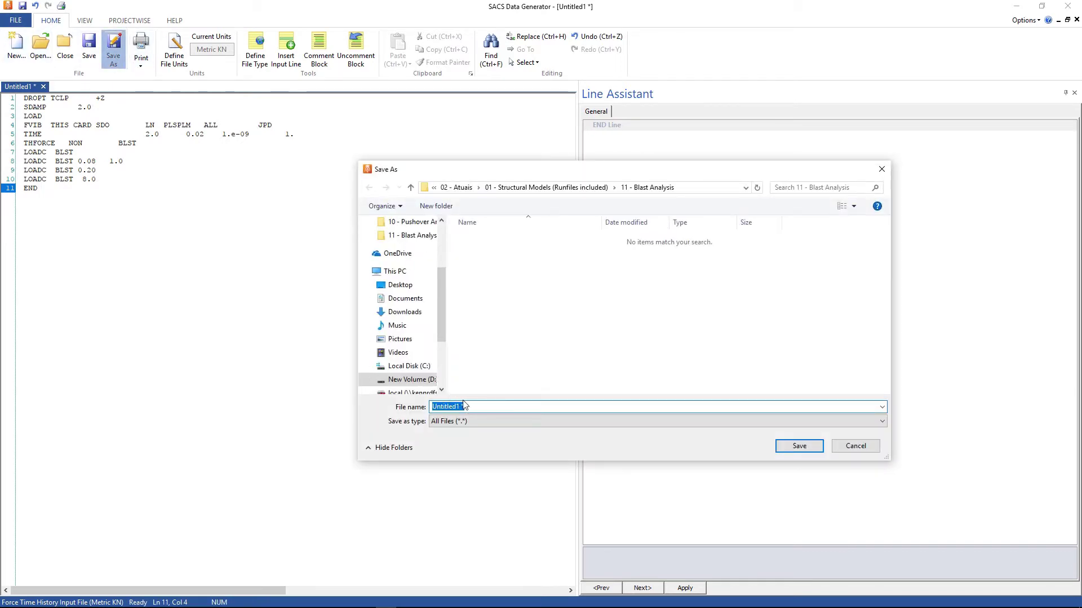
text(dyn)
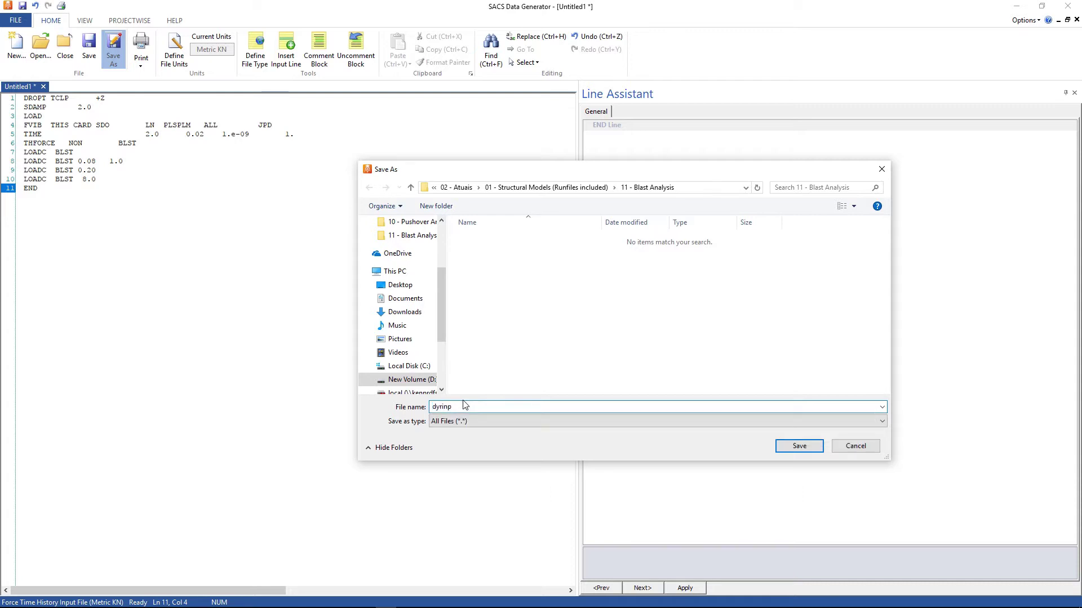
text(inp.blst)
double_click(452, 407)
click(472, 408)
double_click(463, 408)
click(459, 407)
drag(431, 407, 452, 408)
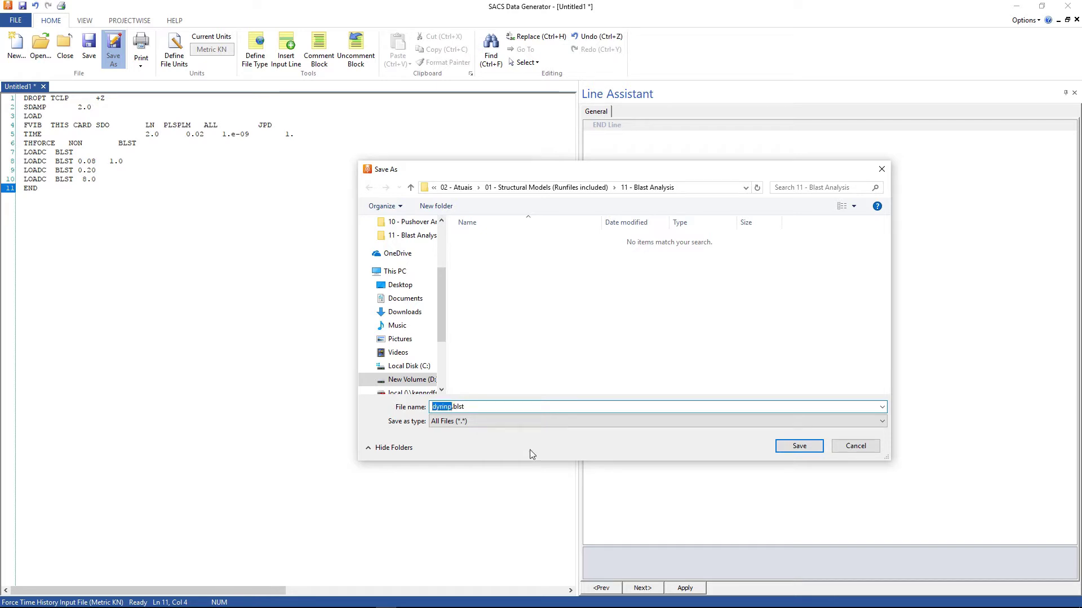
click(800, 446)
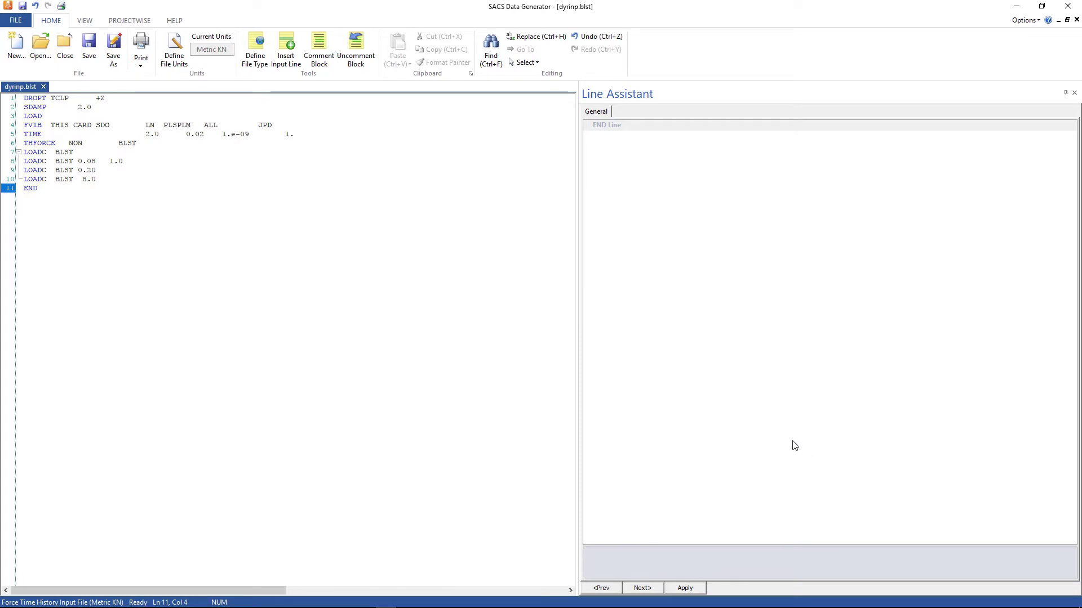
Close the current editor and create a new maximized Collapse Input File in Data Generator
click(453, 187)
click(1067, 7)
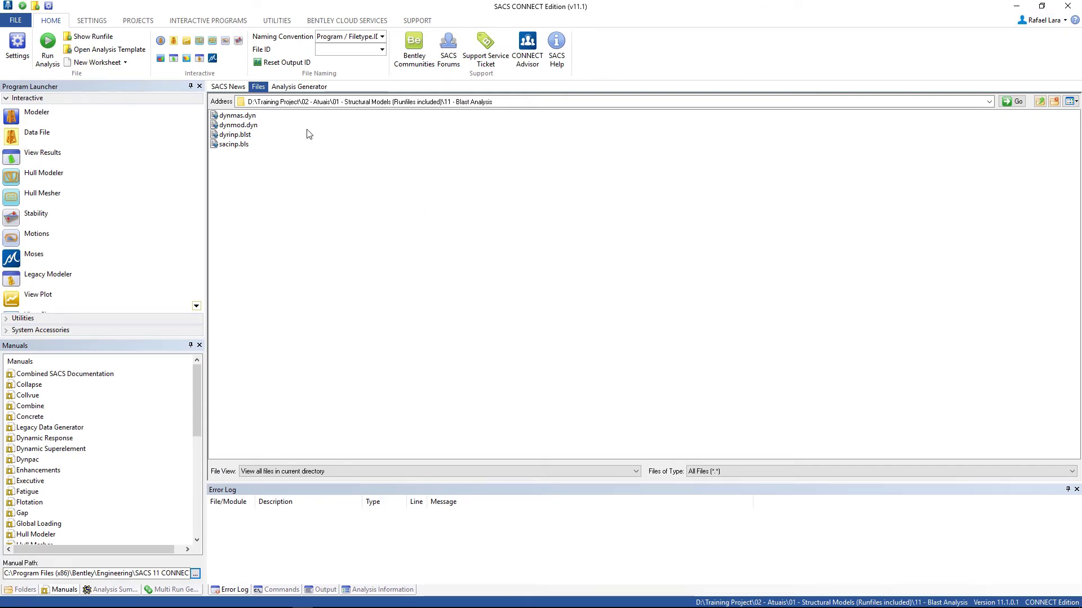
click(39, 139)
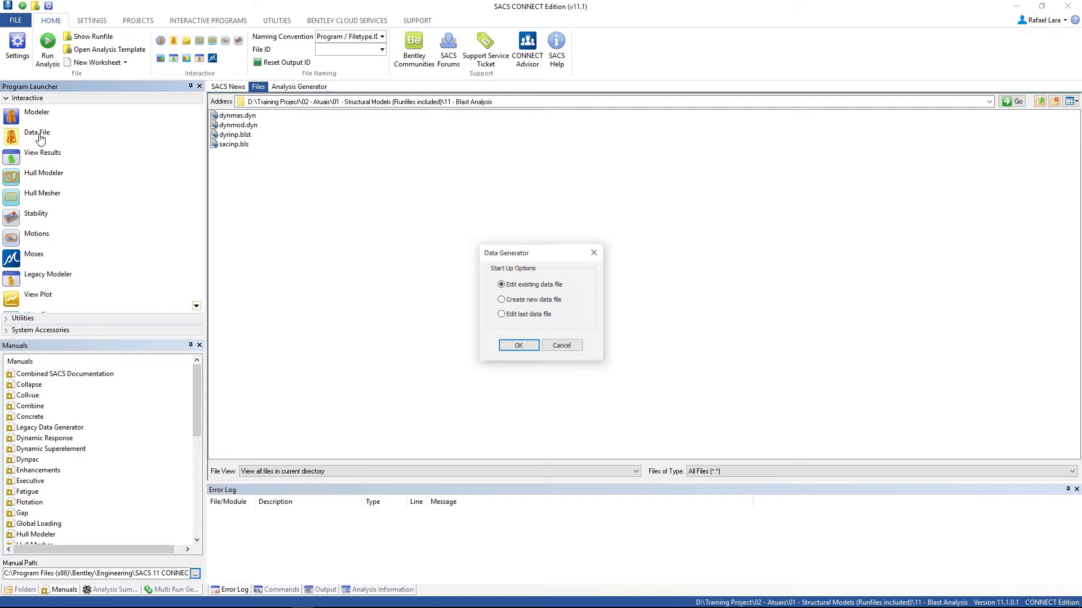
click(534, 301)
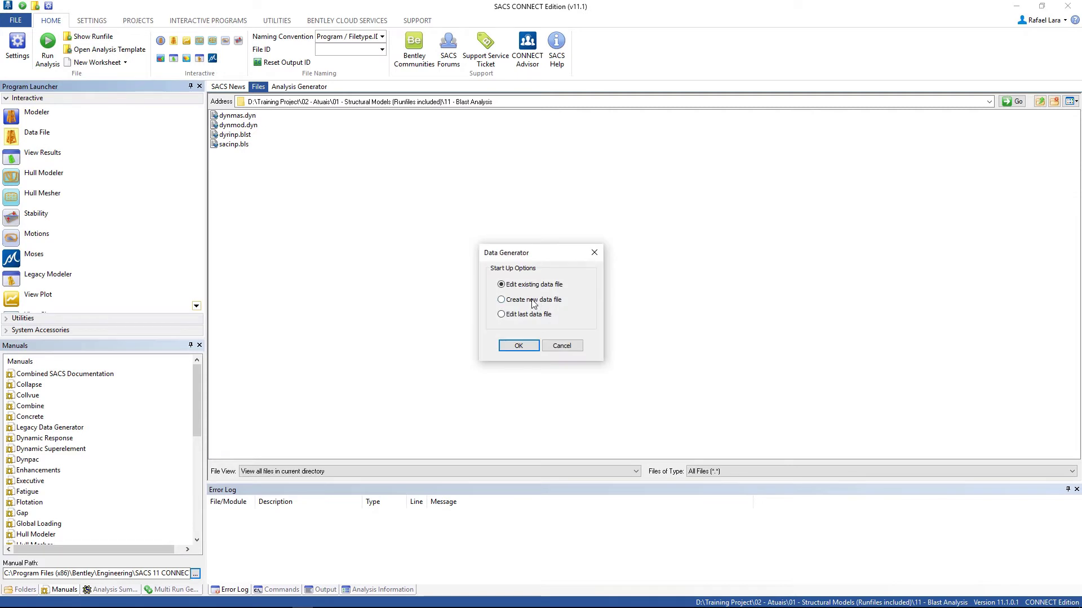
click(524, 345)
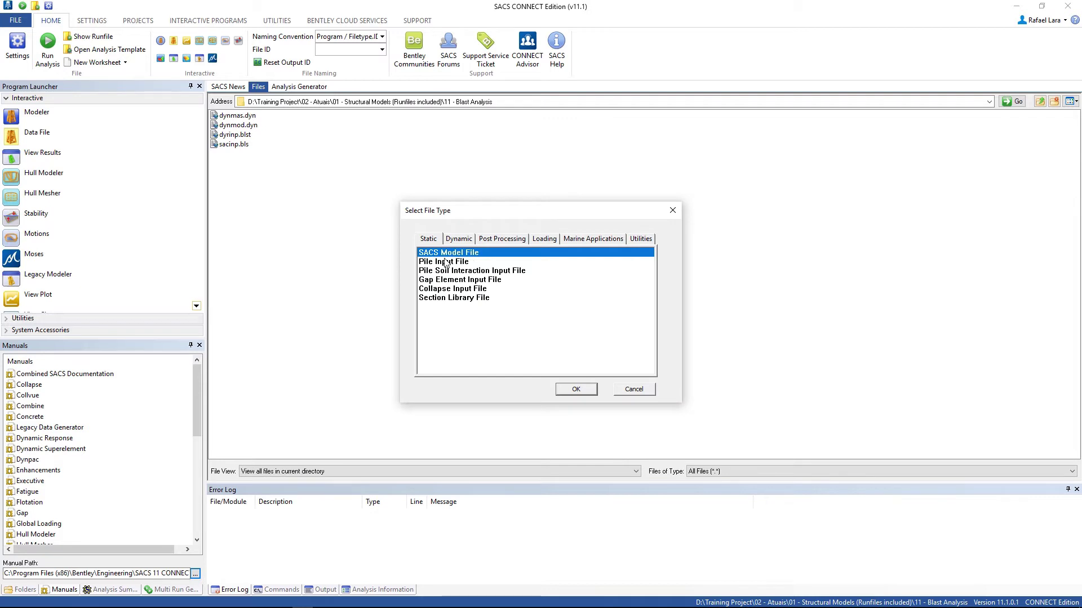
click(446, 292)
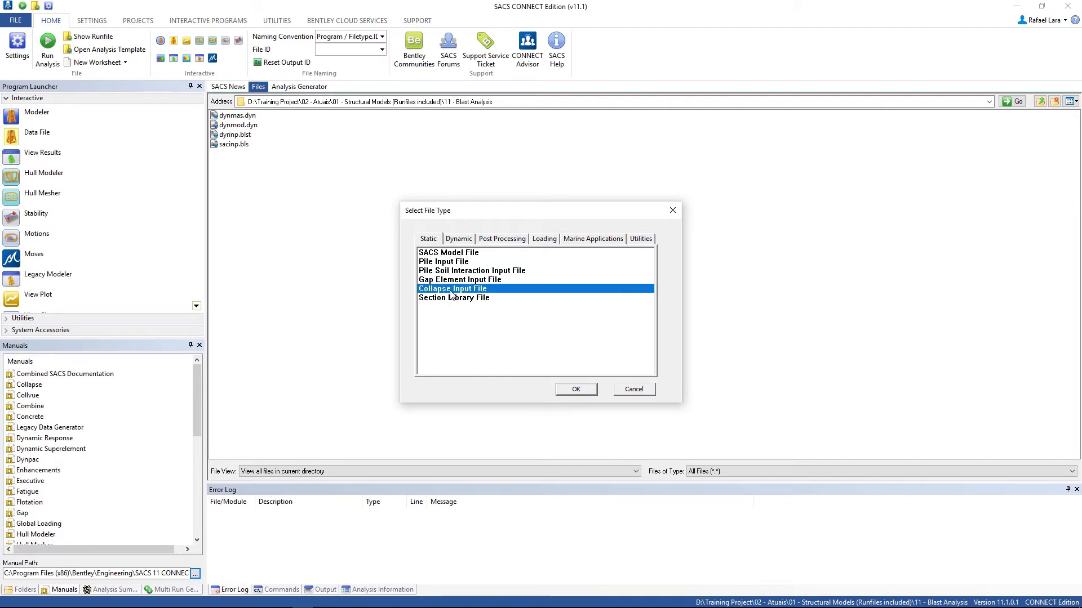
click(579, 390)
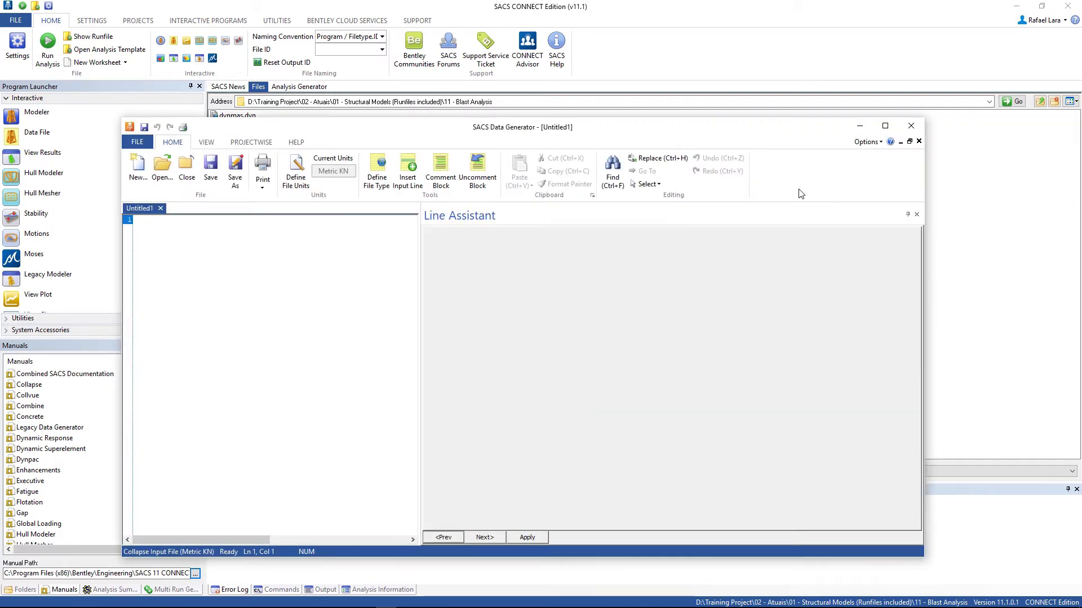
click(884, 126)
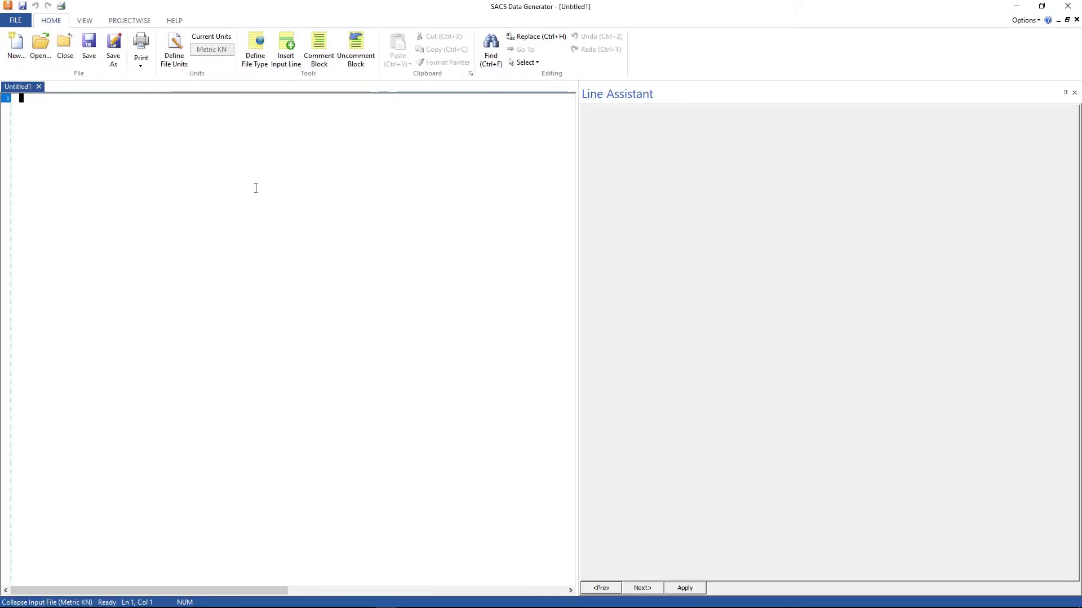
Set the file units to English and insert a CLPOPT collapse options line
click(182, 69)
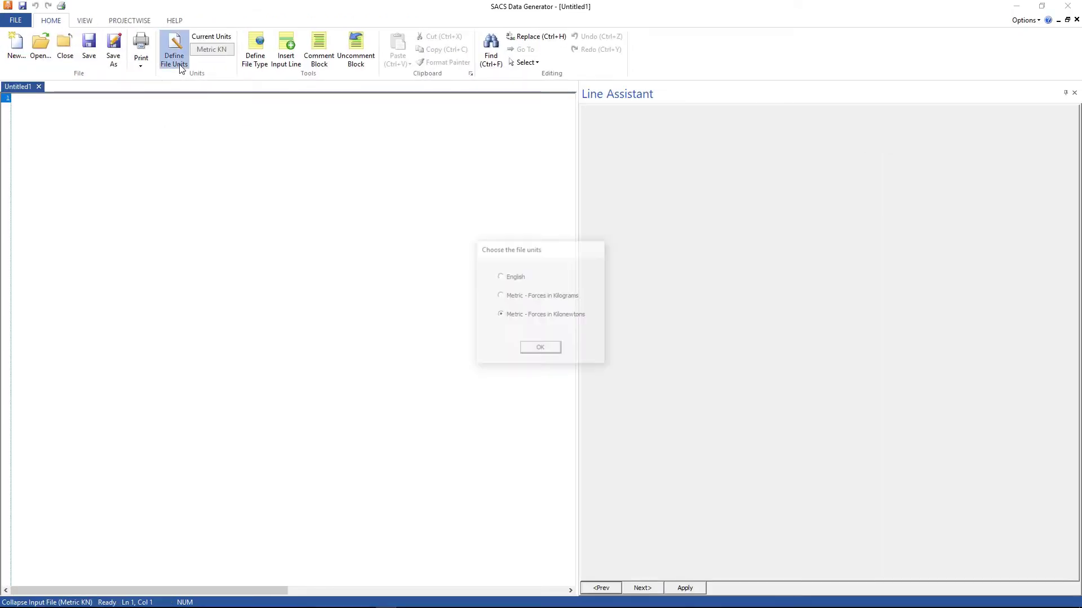
click(514, 282)
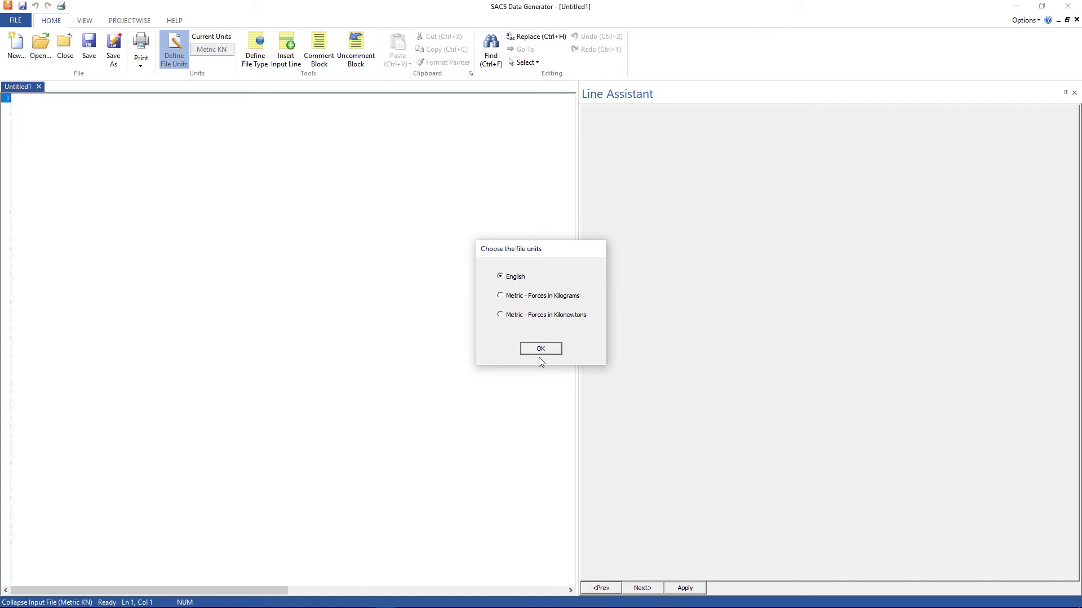
click(542, 349)
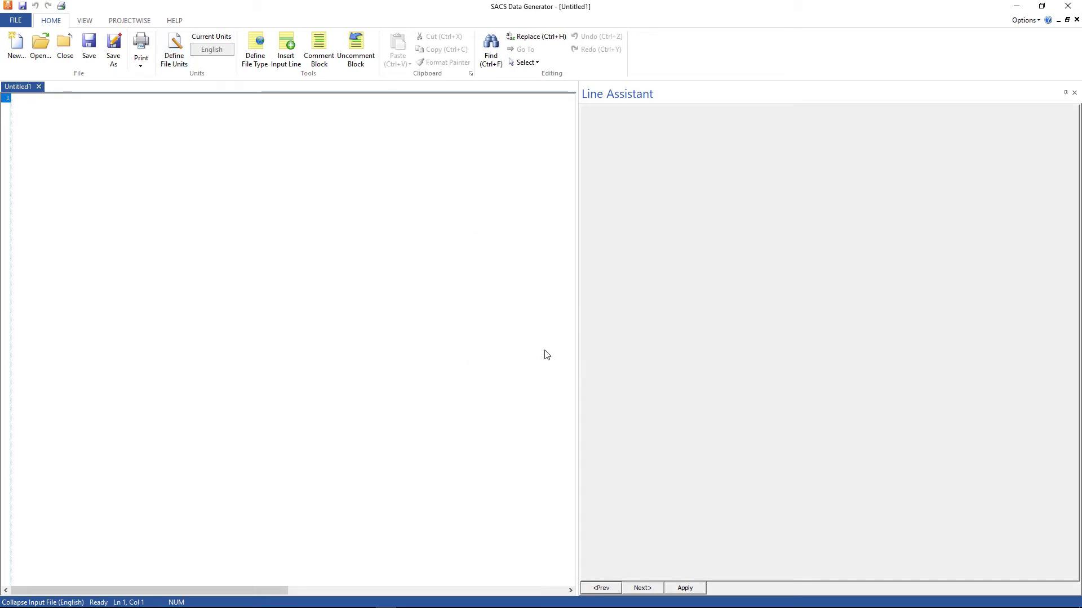
click(286, 53)
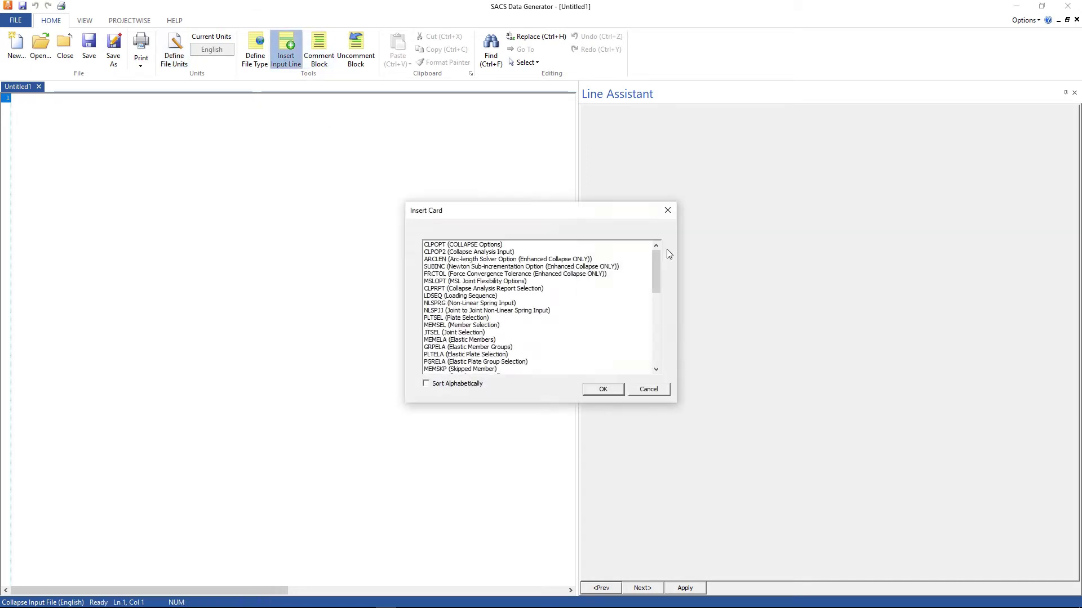
click(501, 245)
click(613, 393)
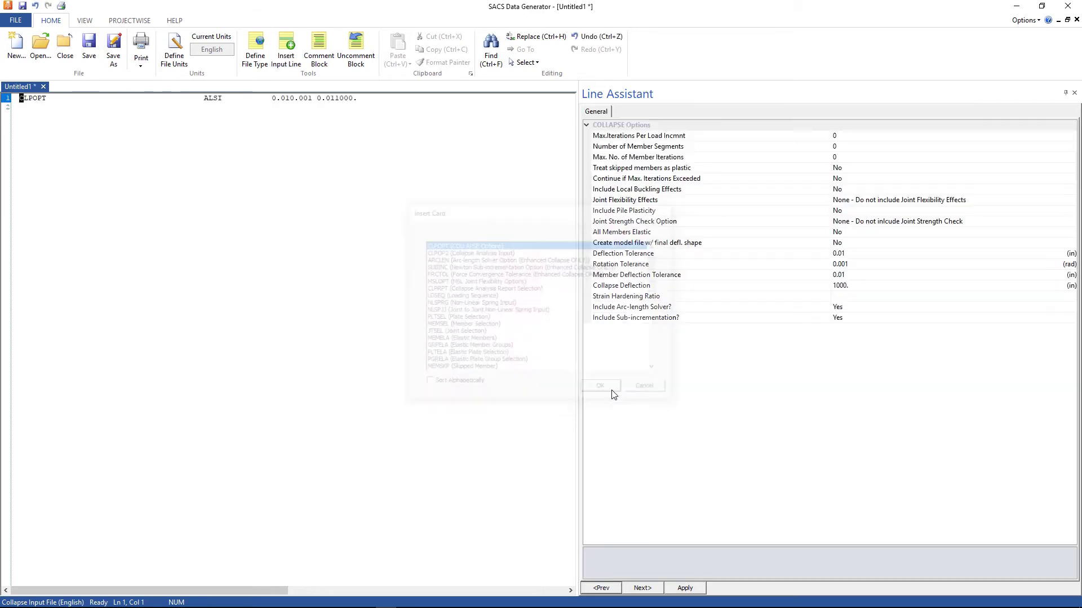
Set CLPOPT to 20 iterations, 8 member segments, 20 member iterations and continue on Yes
click(885, 136)
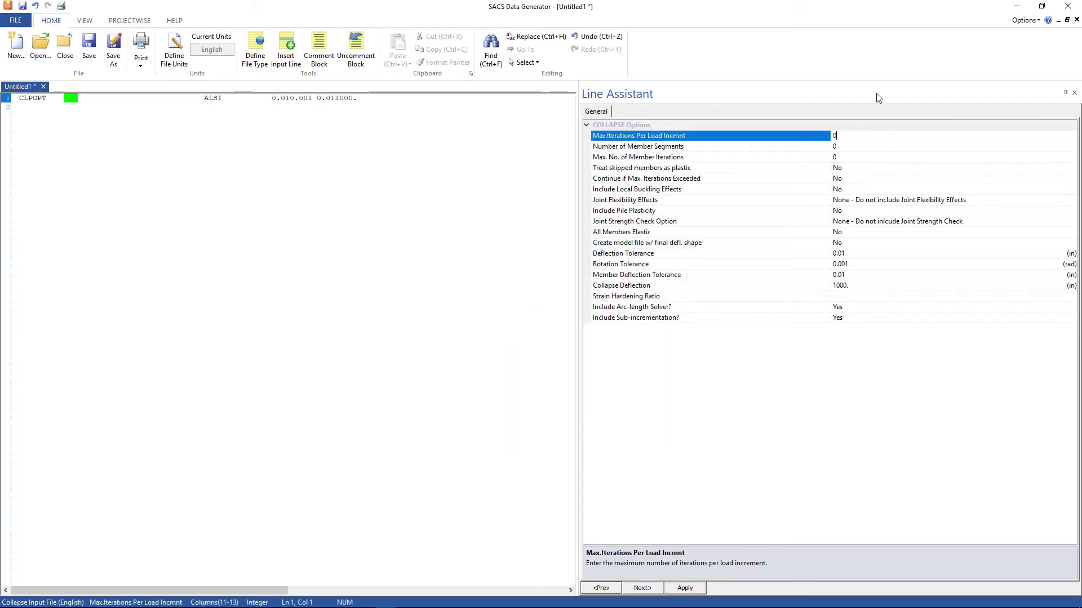
click(873, 137)
text(20)
key(Return)
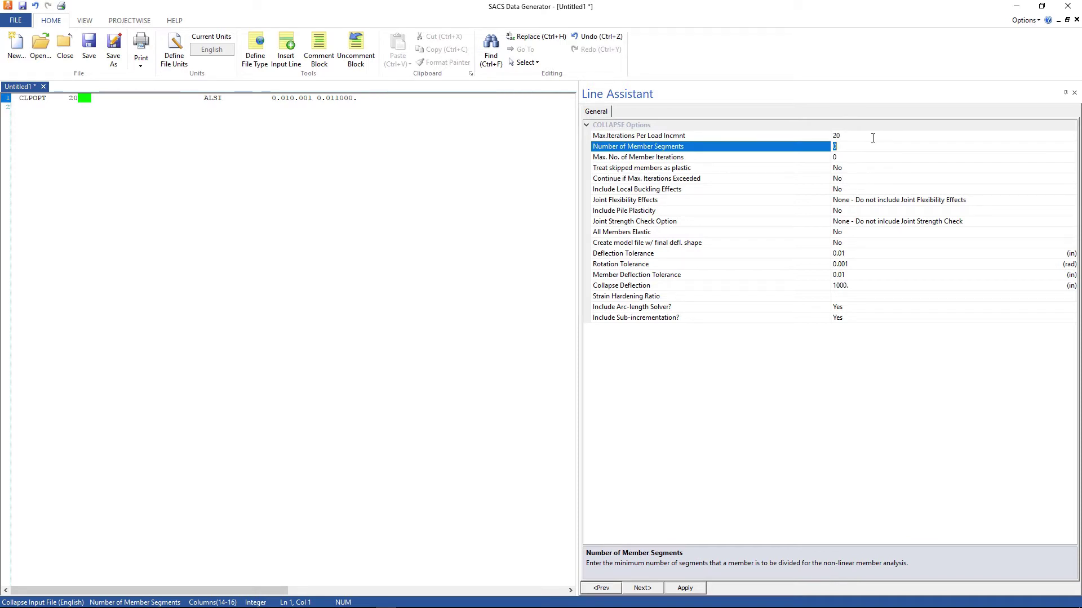
text(8)
key(Tab)
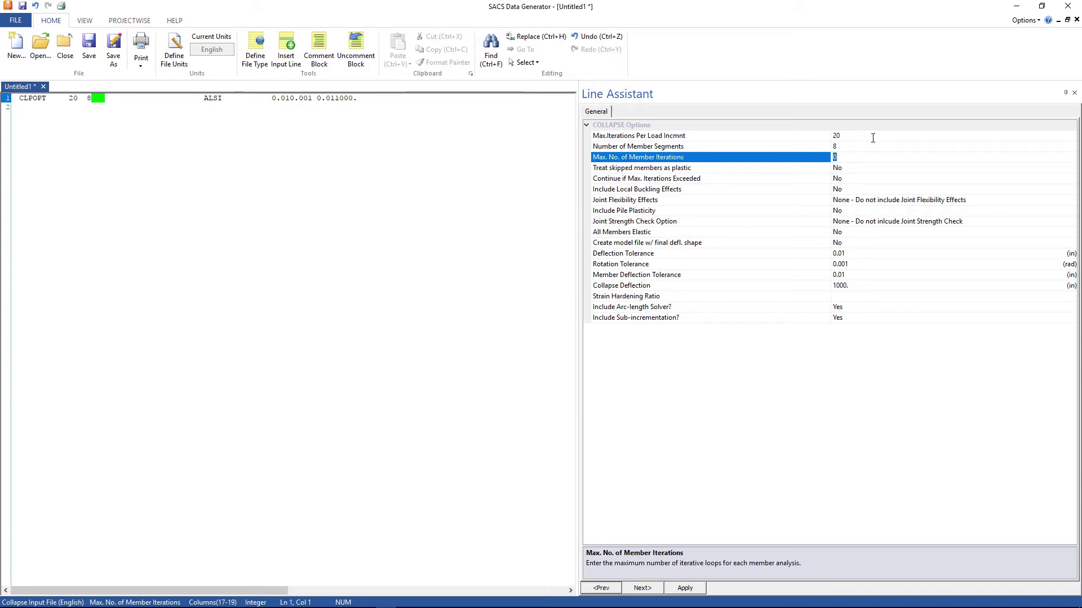
text(20)
key(Tab)
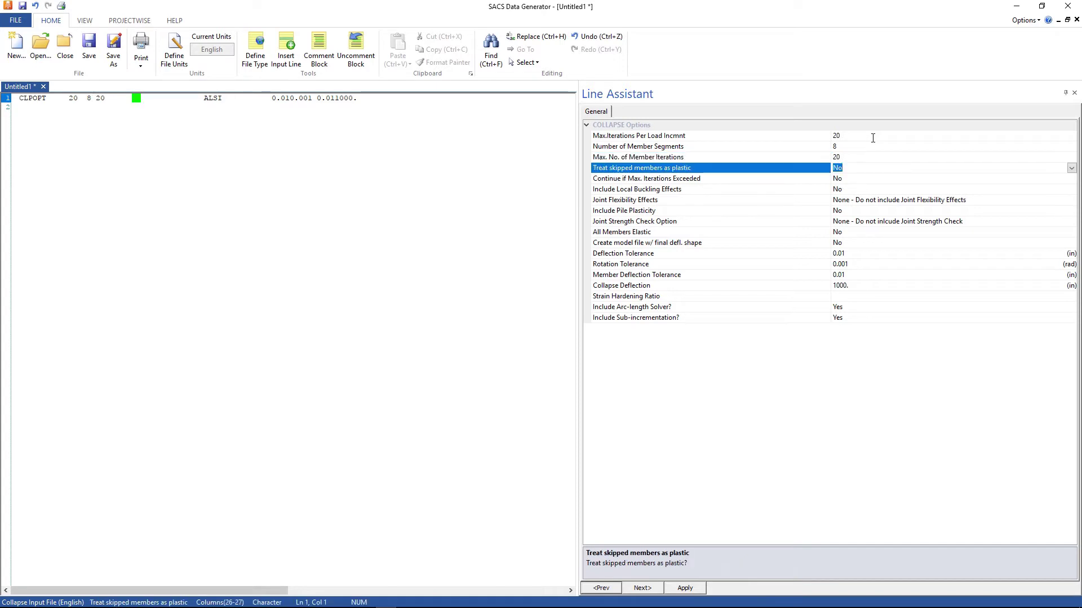
double_click(861, 179)
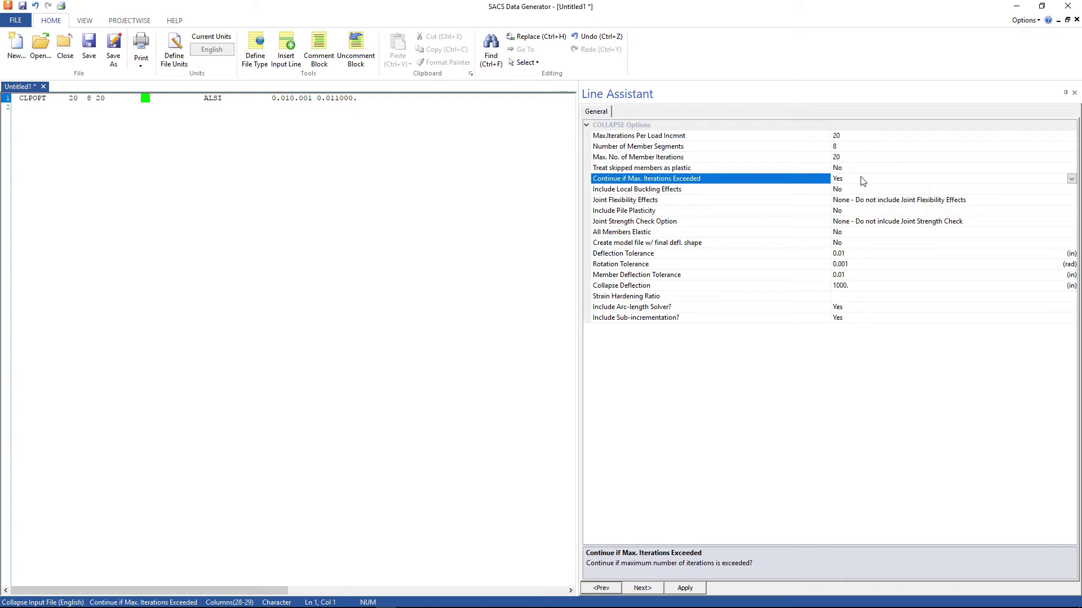
Set deflection tolerance 0.1 and strain hardening ratio 0.05, keeping other tolerances
click(851, 254)
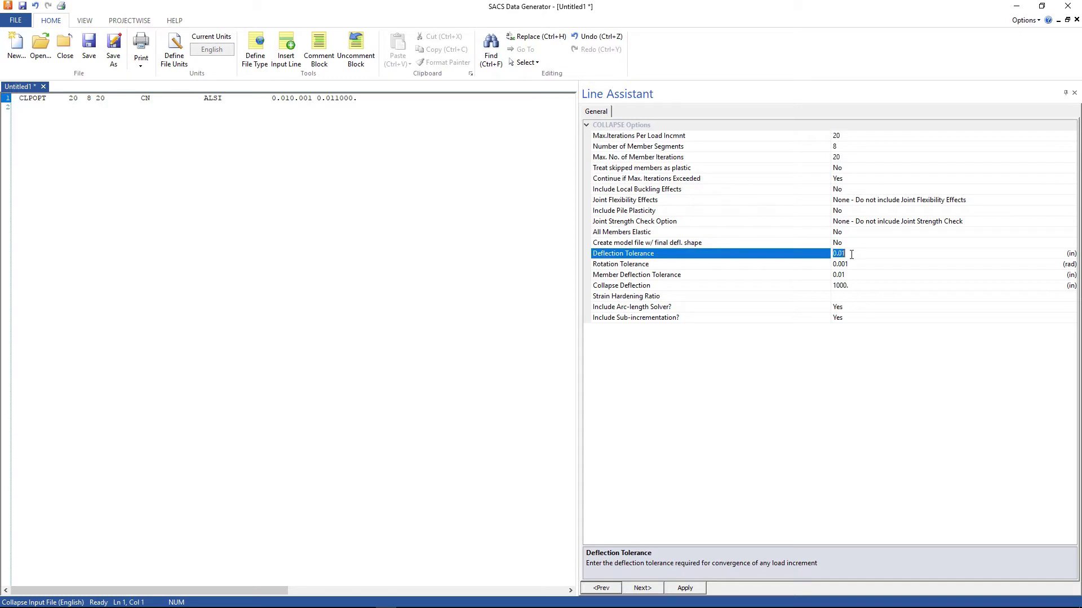
text(0.1)
key(Return)
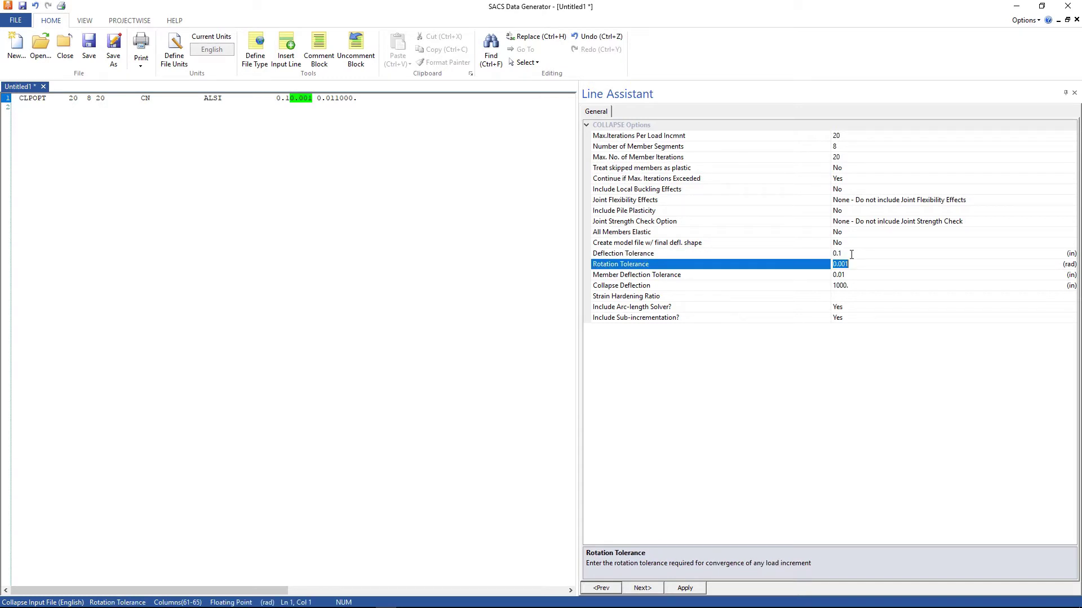
key(Return)
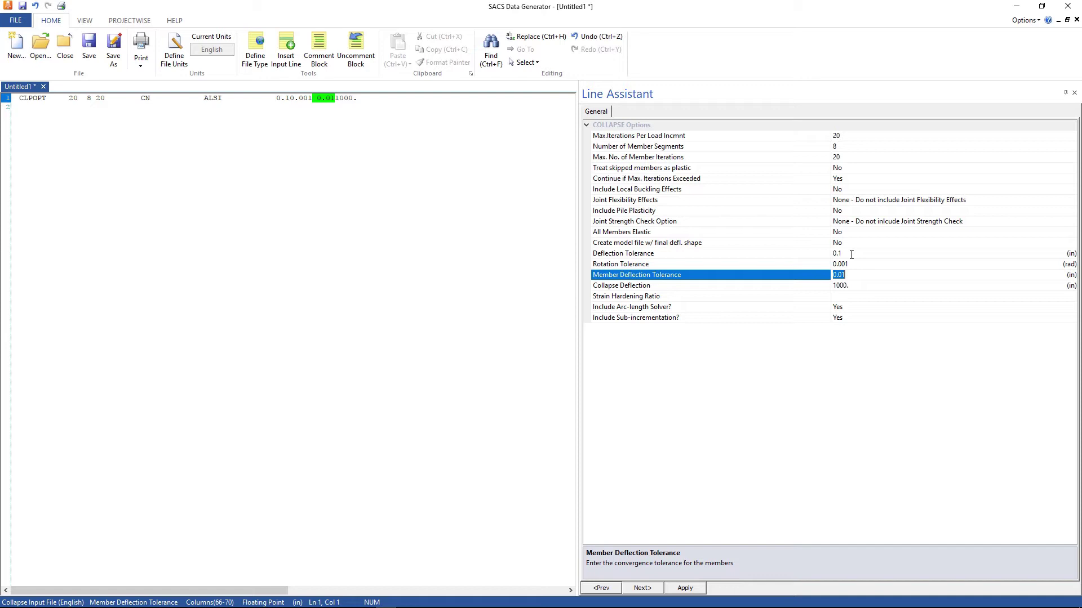
key(Return)
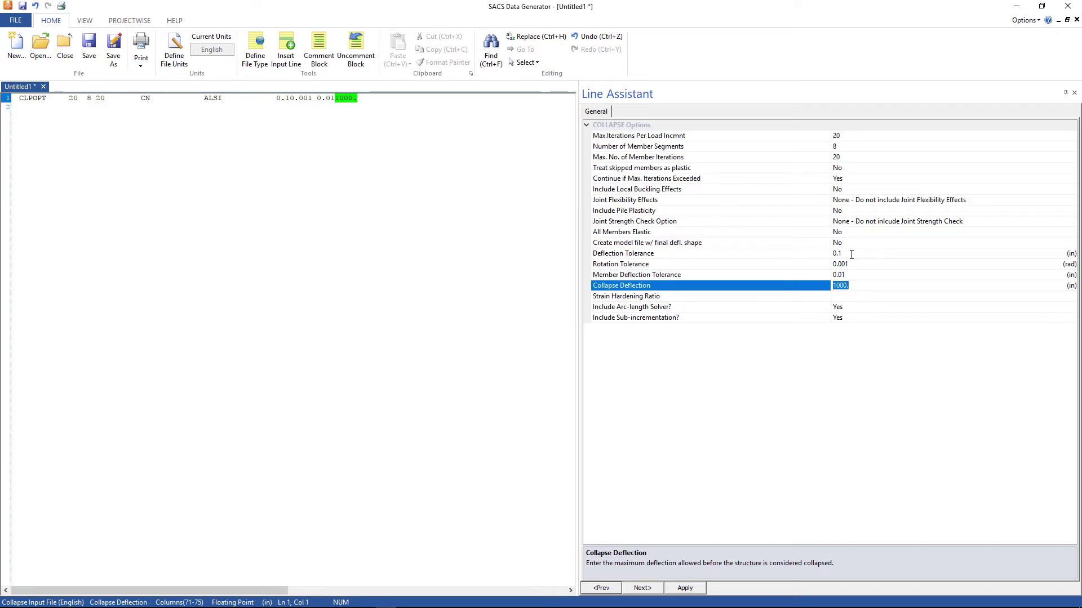
key(Return)
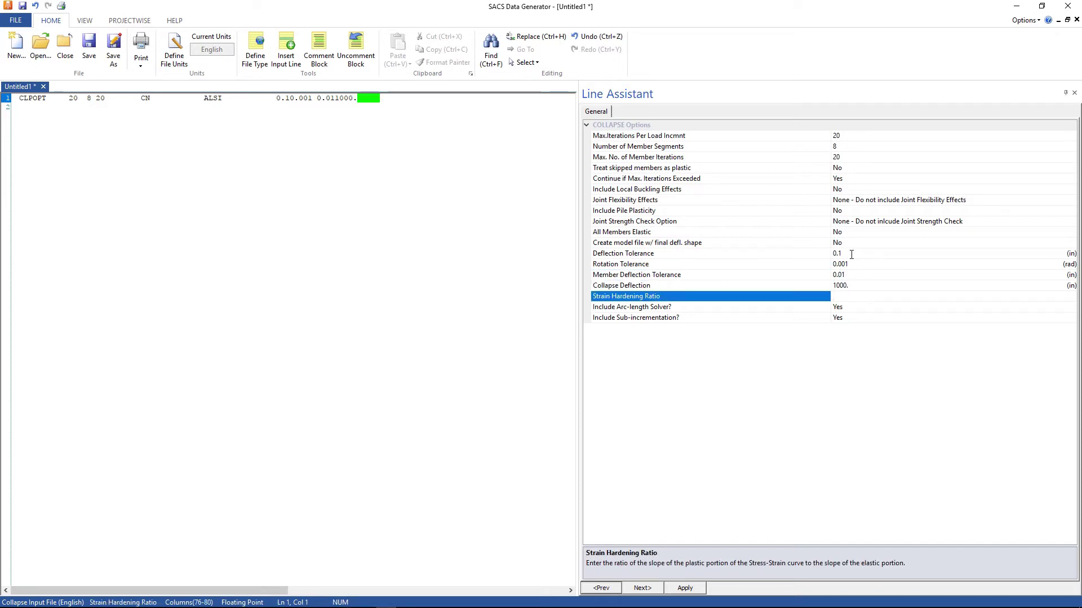
text(0.05)
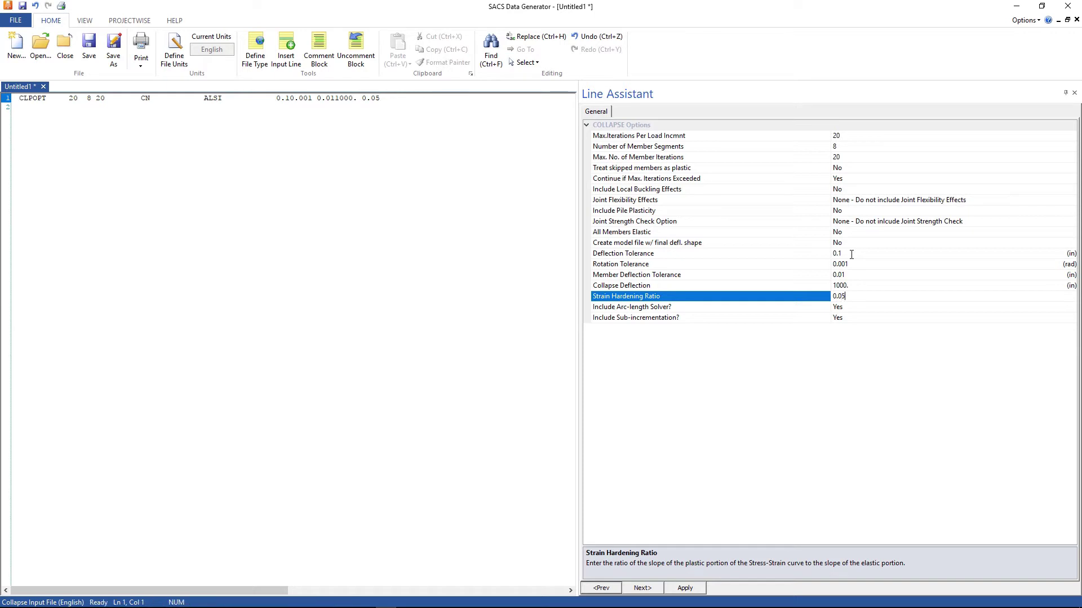
key(Return)
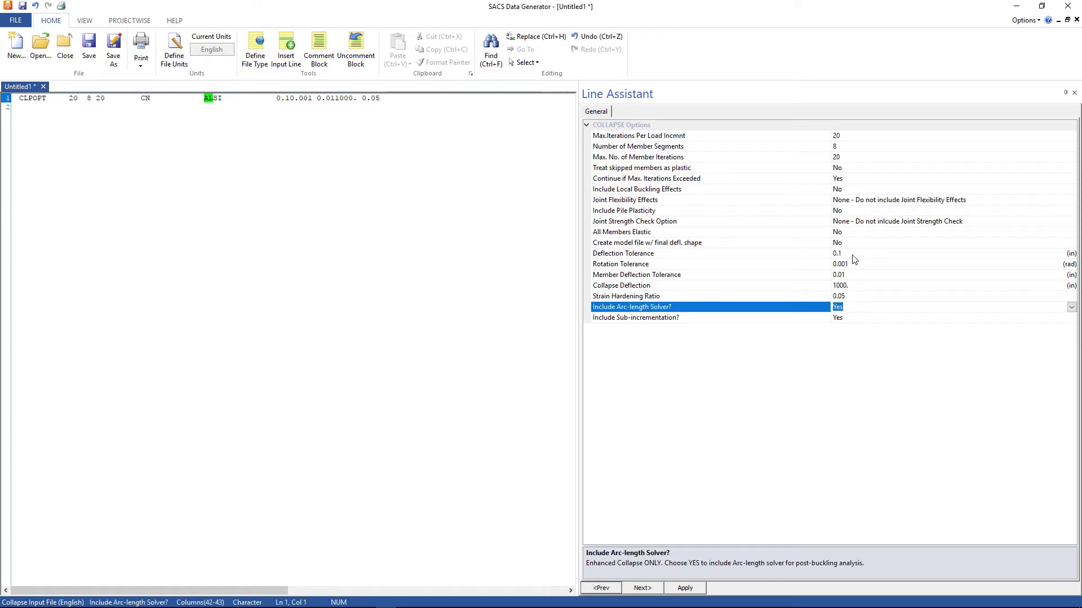
Turn off the arc-length solver and sub-incrementation, then apply the CLPOPT line
click(1071, 307)
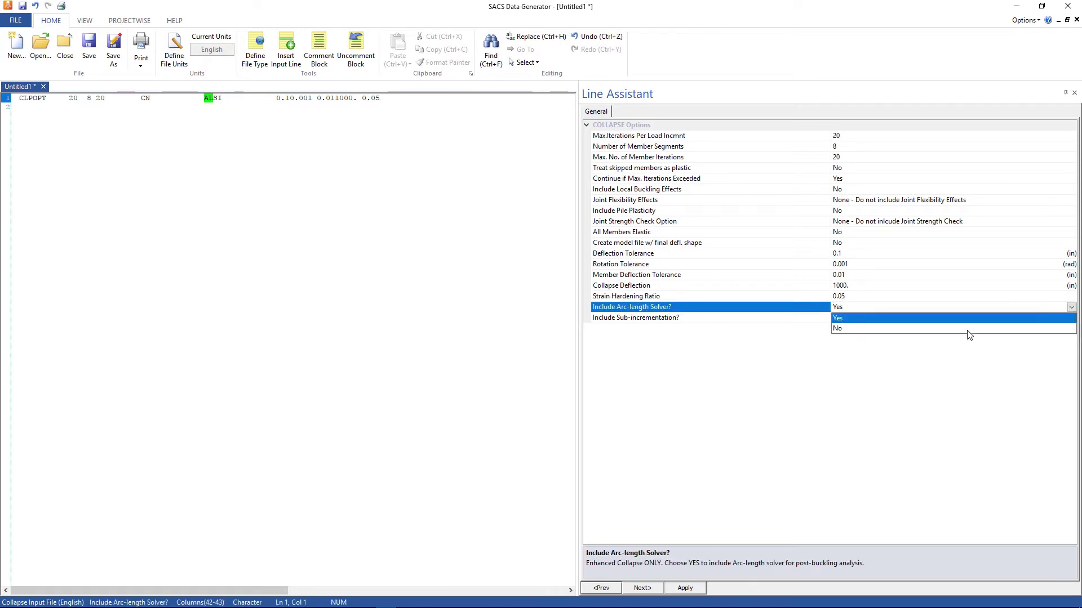
click(969, 331)
key(Return)
click(1071, 318)
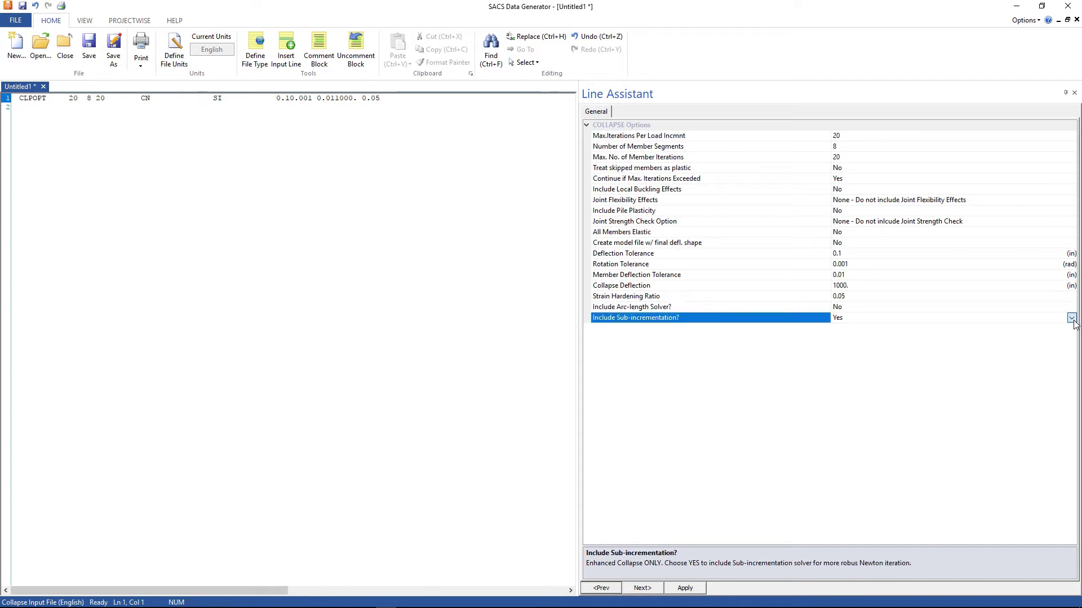
click(980, 340)
click(683, 589)
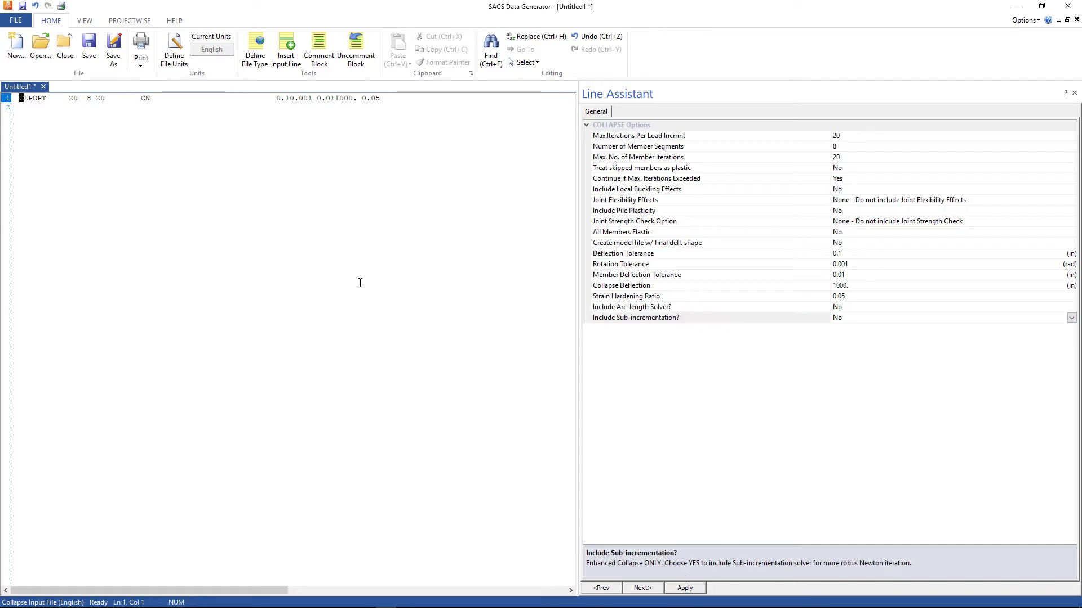
click(22, 108)
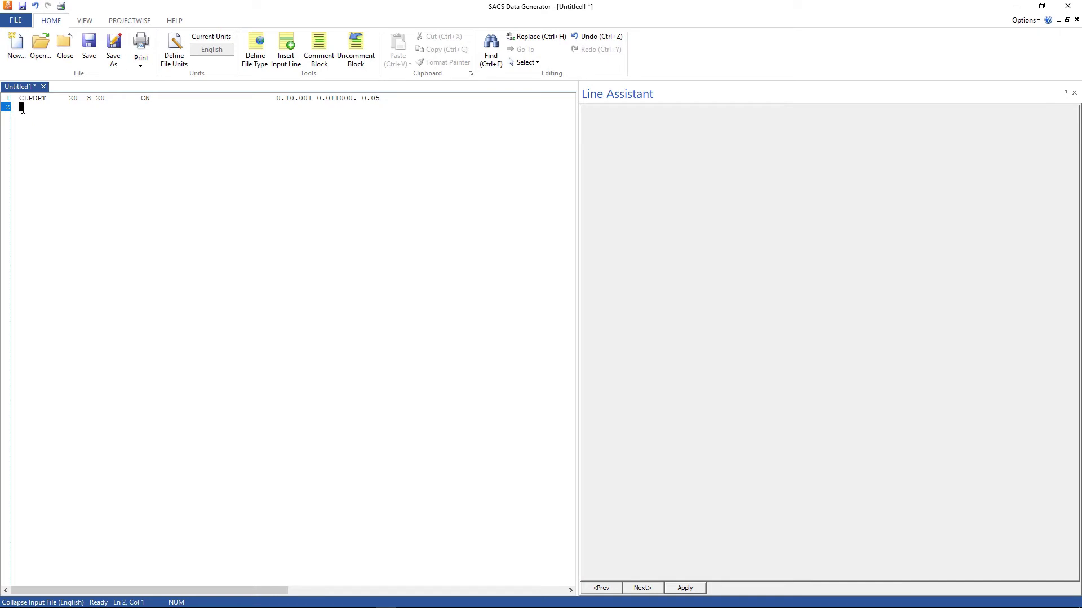
Add a CLPRPT line printing final joint deflections, reactions and member stresses
click(286, 48)
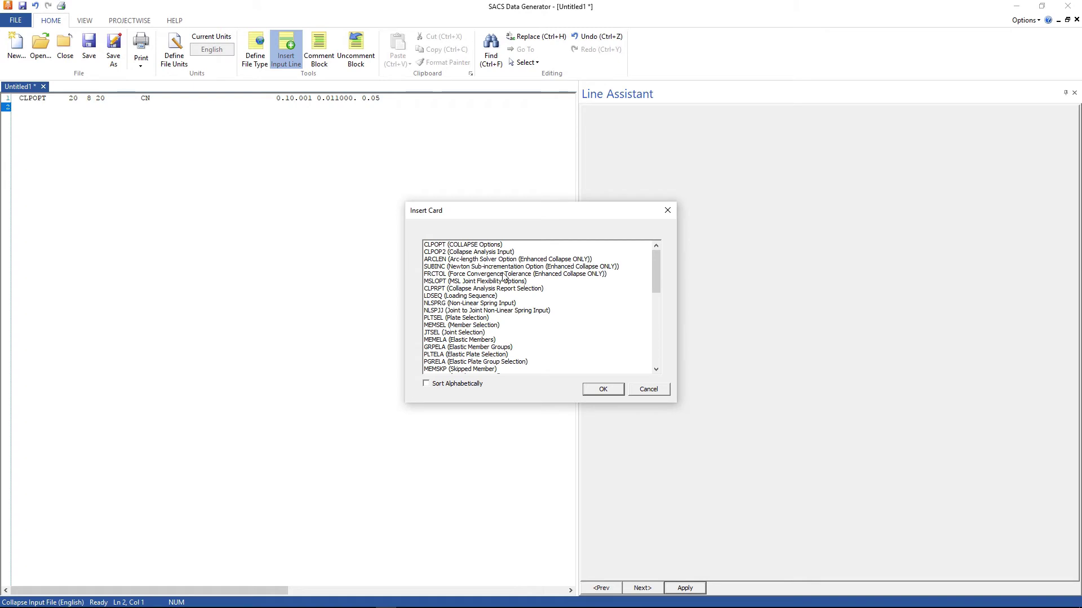
click(460, 290)
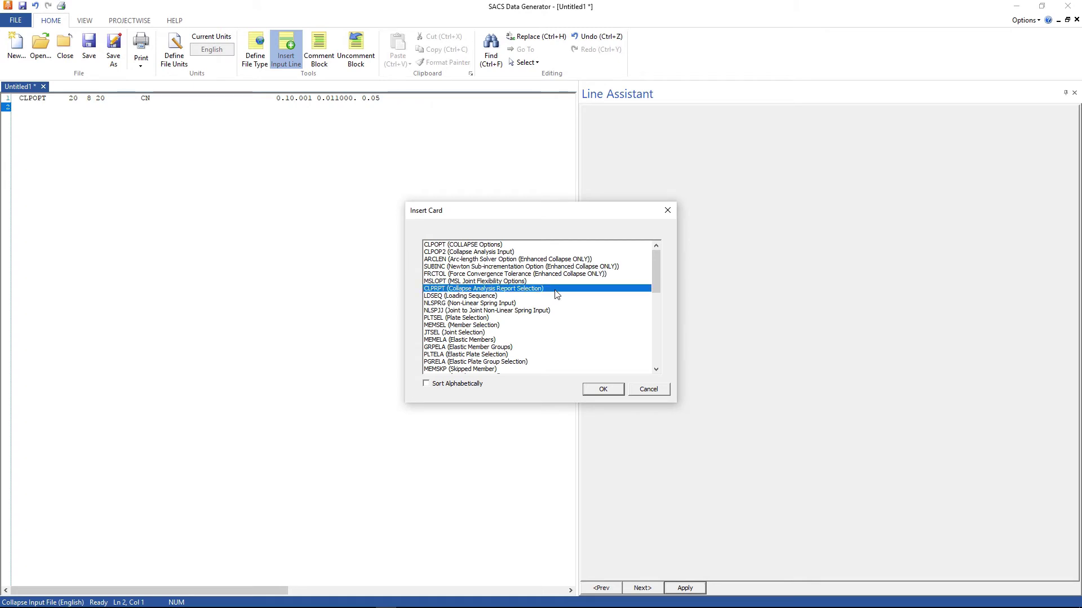
click(602, 390)
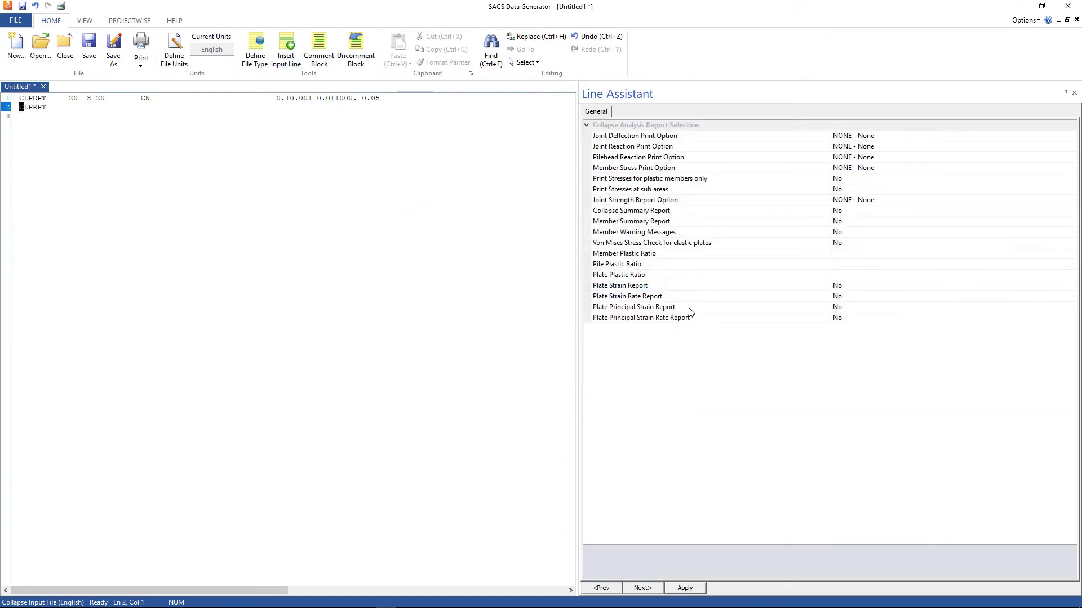
click(900, 141)
click(900, 158)
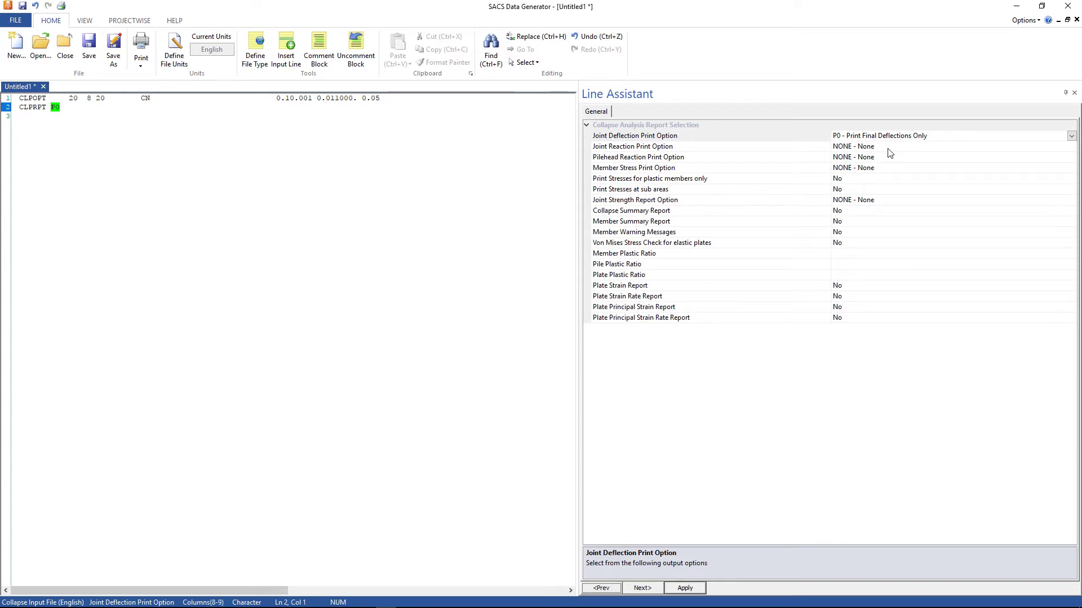
double_click(889, 147)
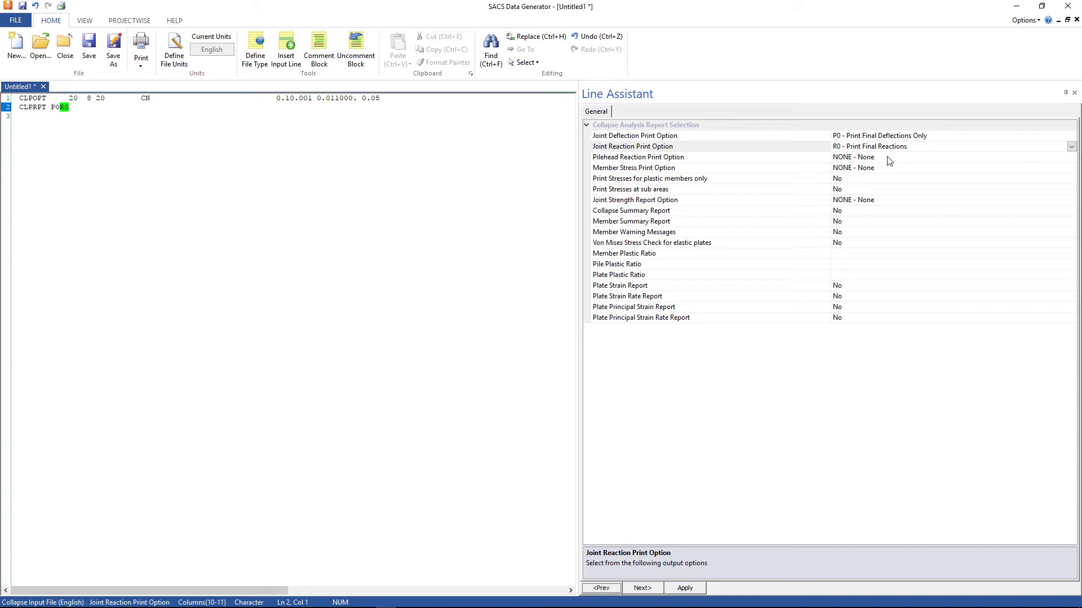
click(880, 169)
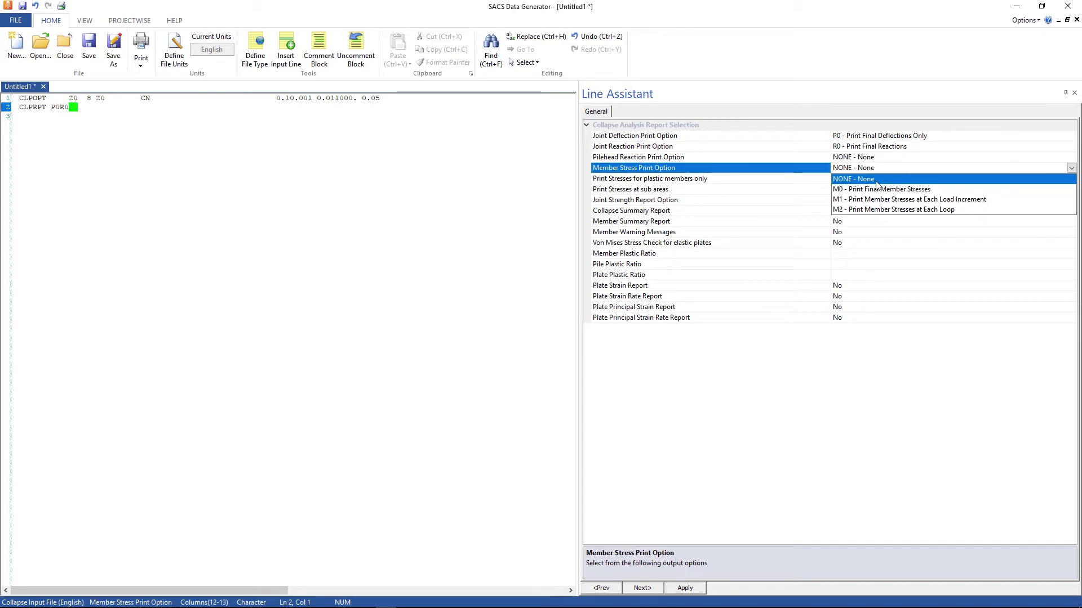
click(868, 187)
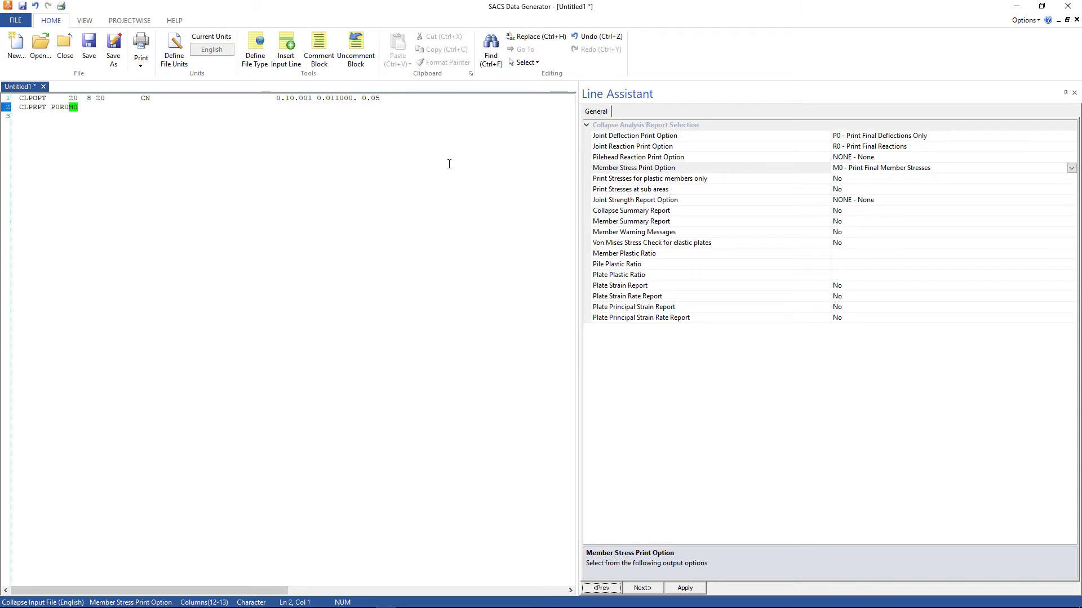
click(90, 107)
key(Return)
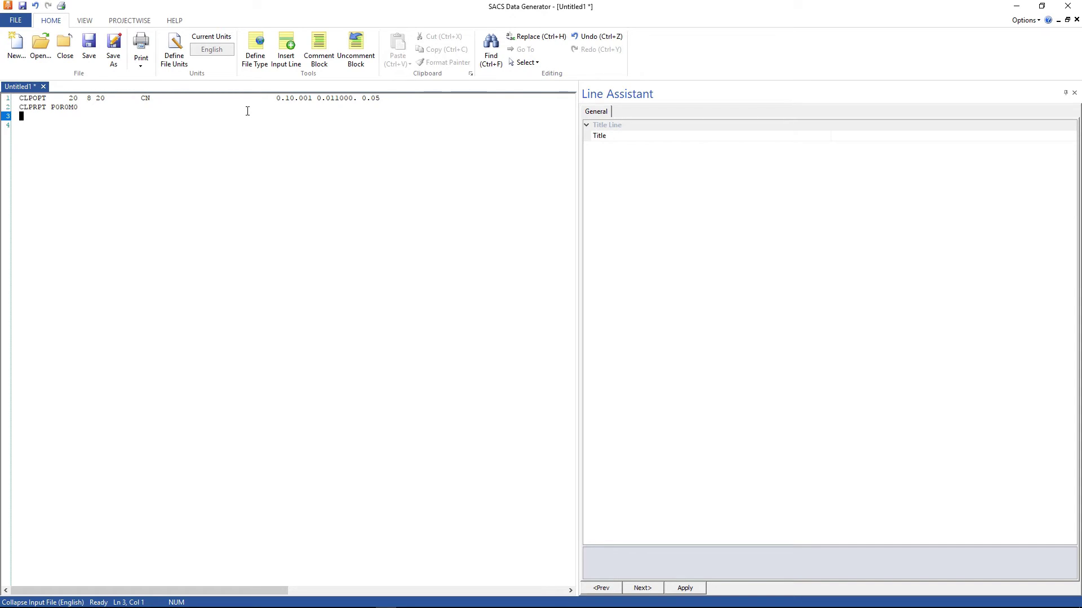
Insert an LDSEQ line named AAAA with first load case SELF
click(286, 61)
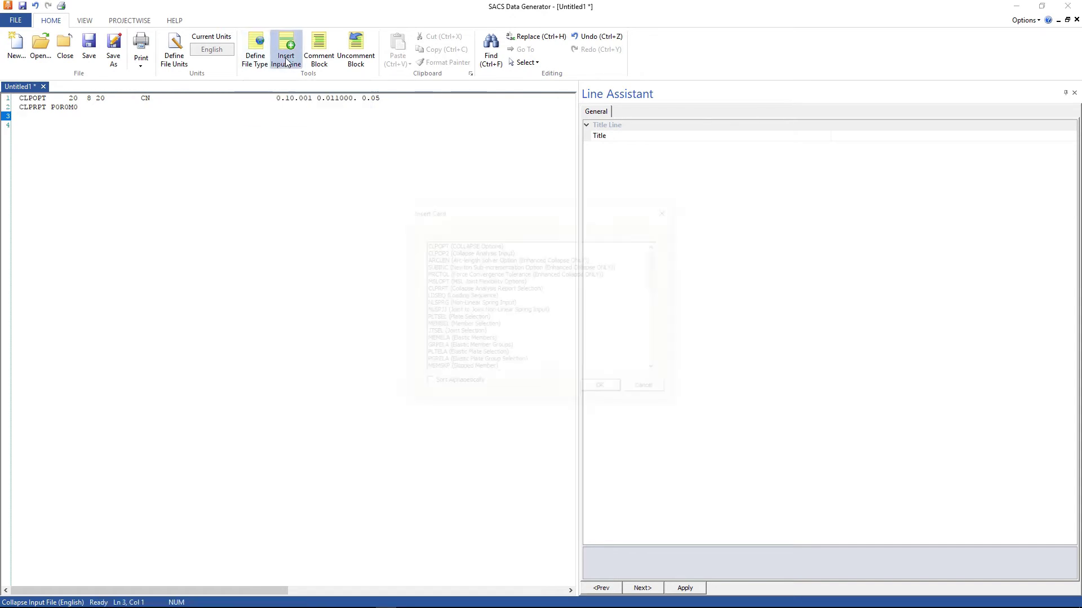
click(451, 296)
click(603, 390)
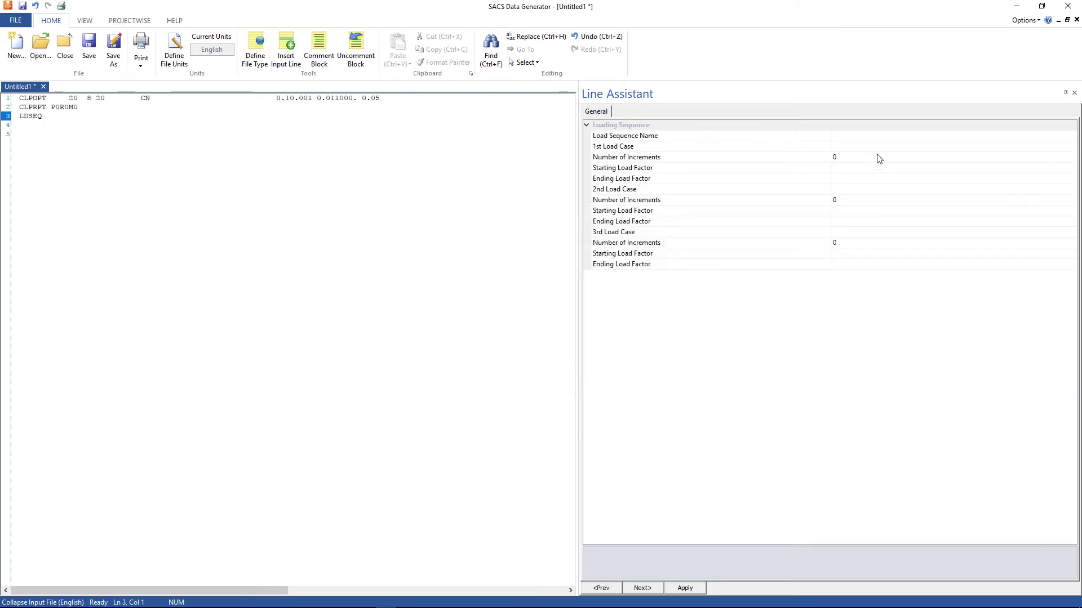
click(867, 139)
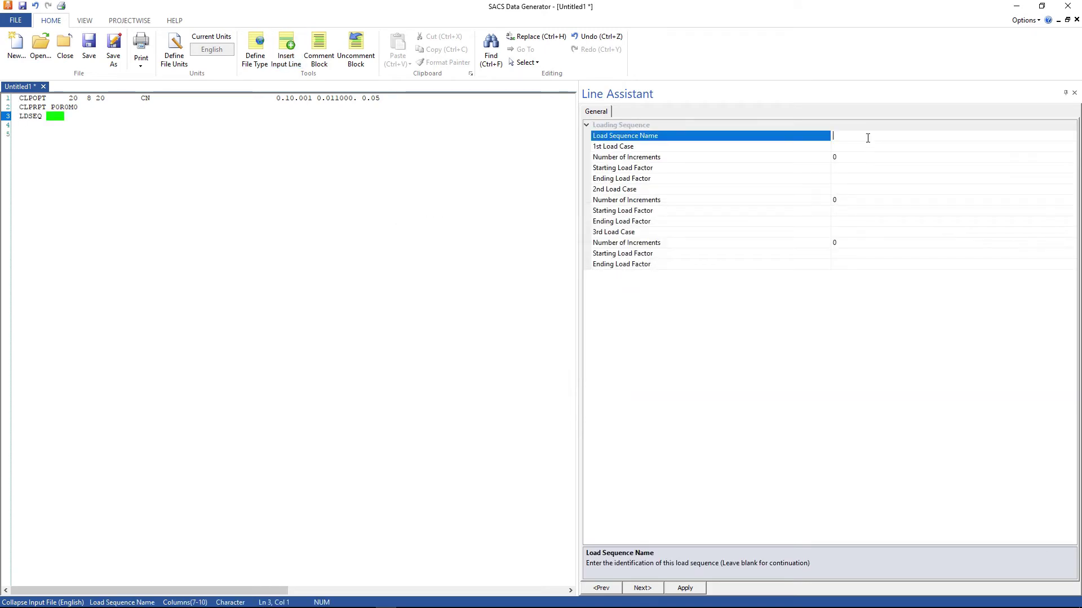
text(AAAA)
click(849, 147)
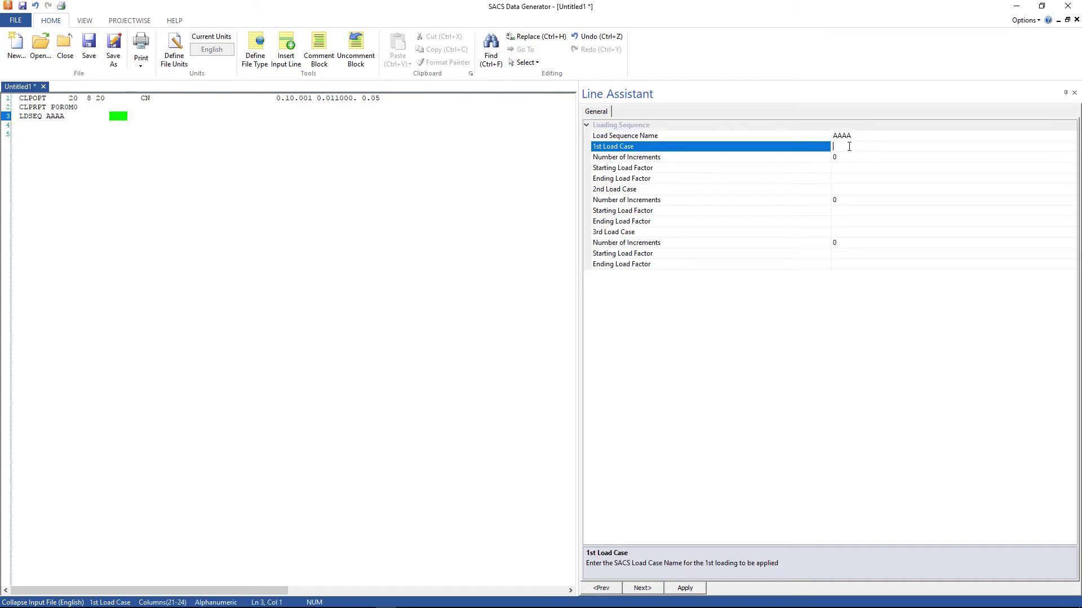
text(SELF)
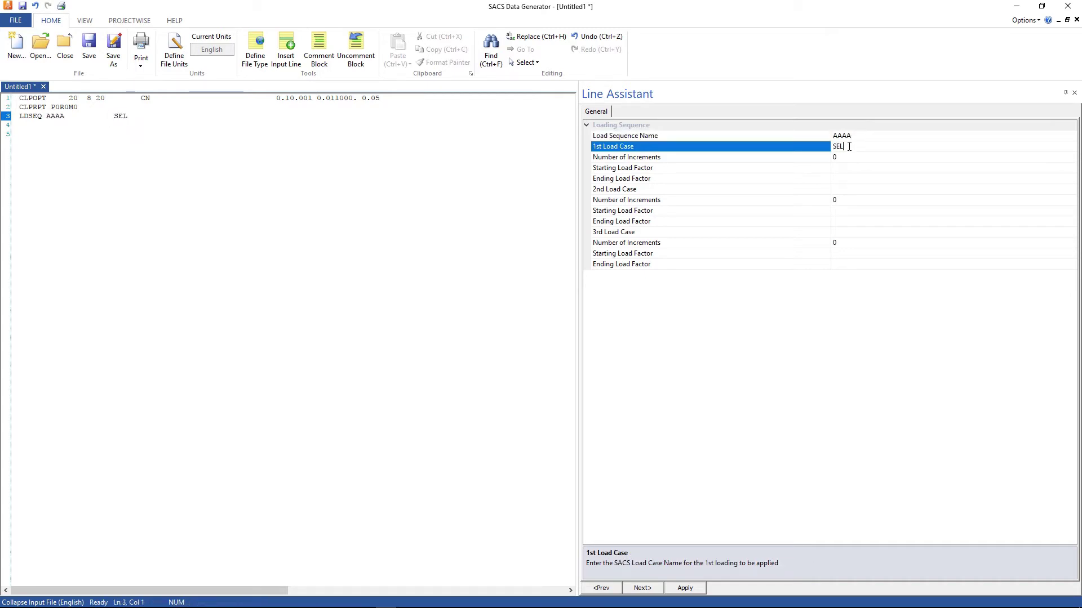
Give the LDSEQ sequence 1 increment and an ending load factor of 1
click(845, 157)
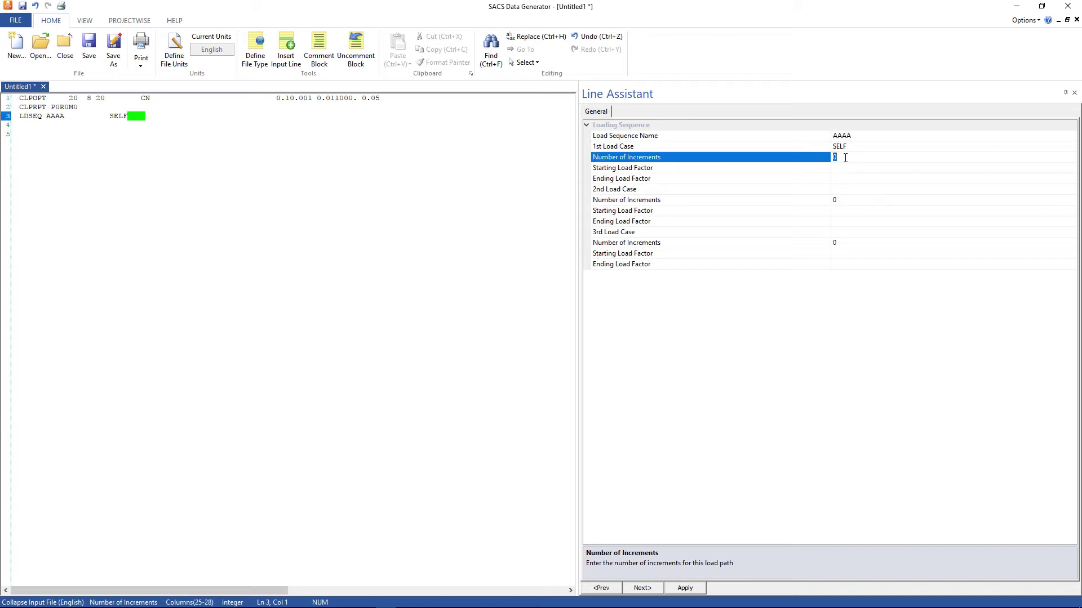
click(855, 146)
click(846, 159)
text(1)
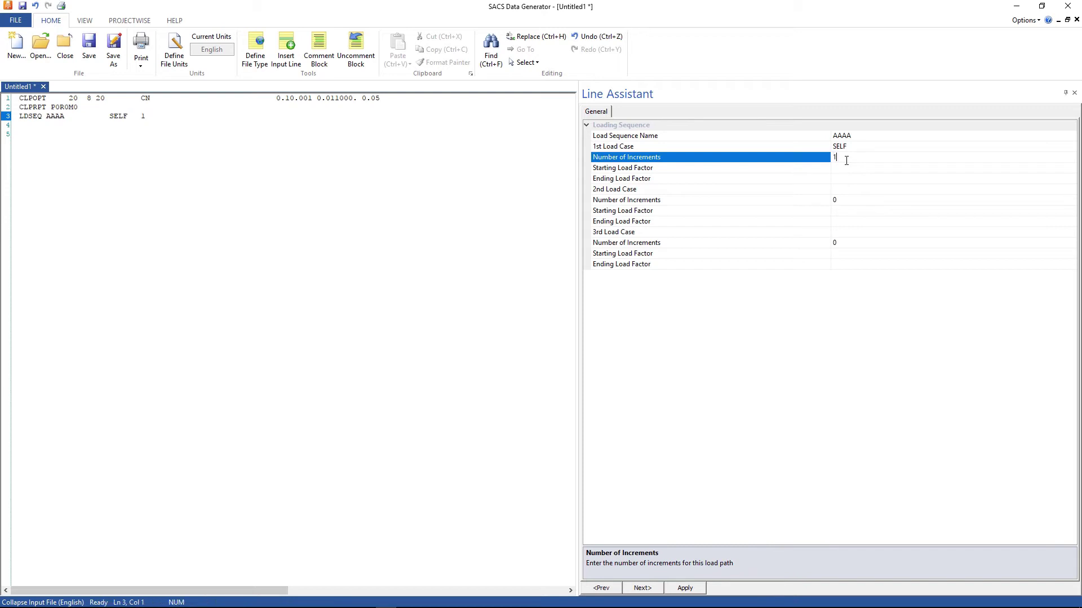
key(Return)
key(Return)
text(1)
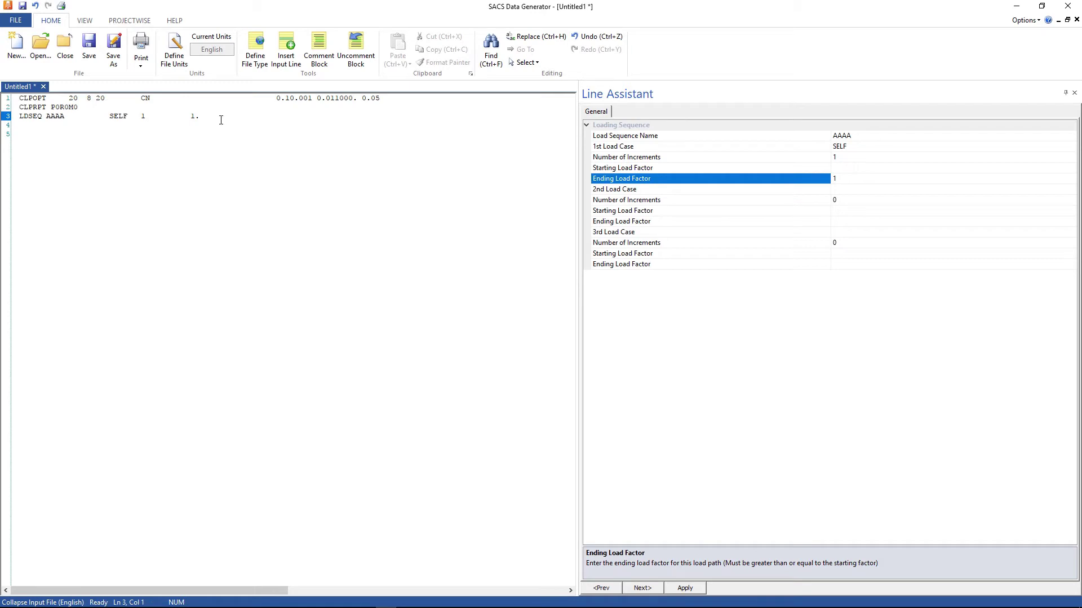
key(Return)
key(Return)
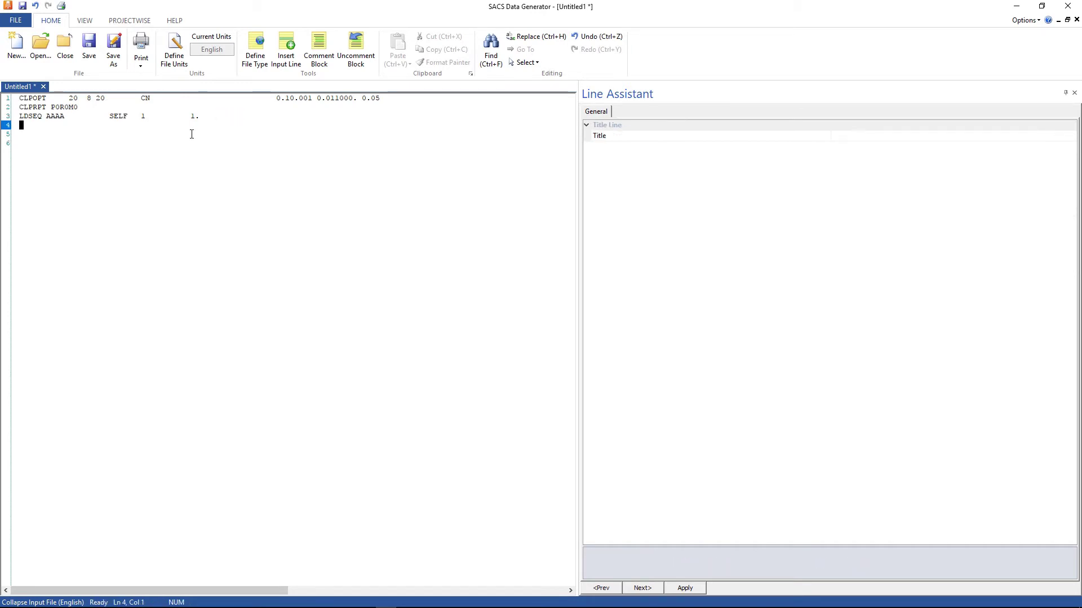
Add an END line and save the collapse file as clpinp.blst
text(END)
click(116, 57)
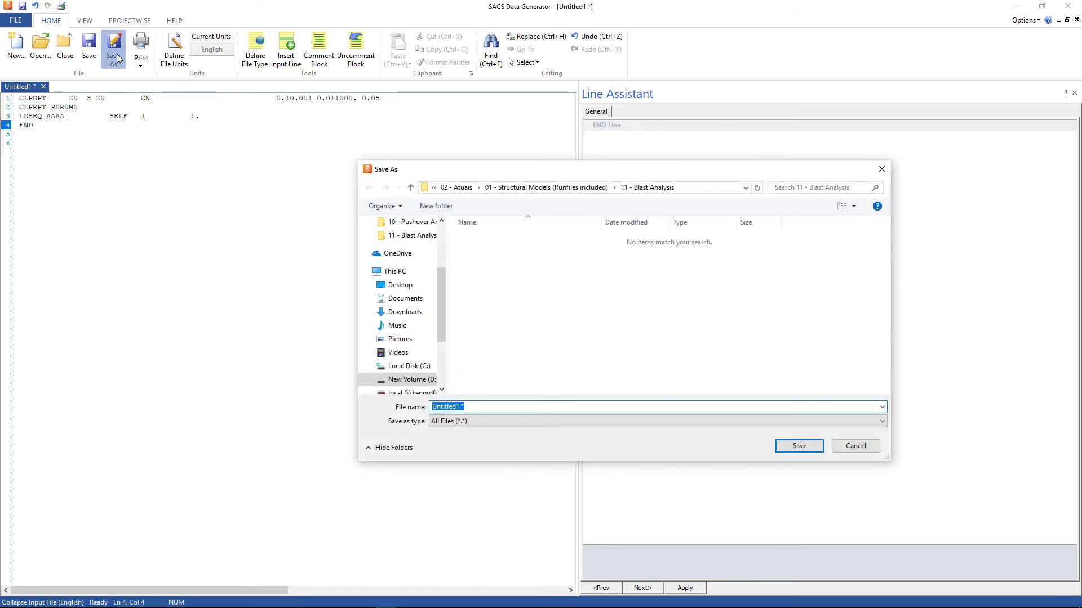
text(clpinp.blst)
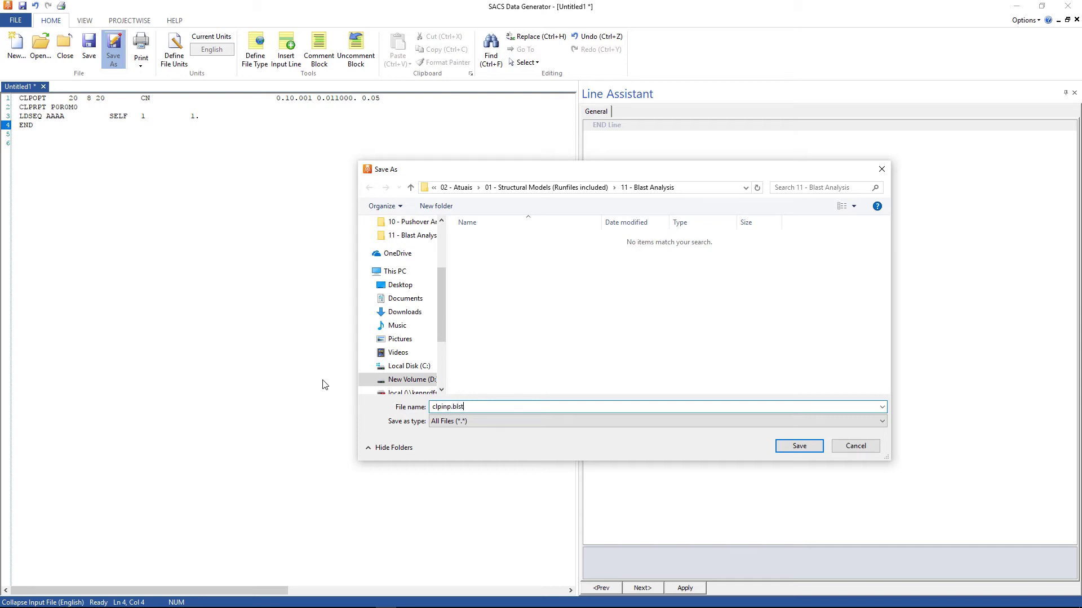
key(Return)
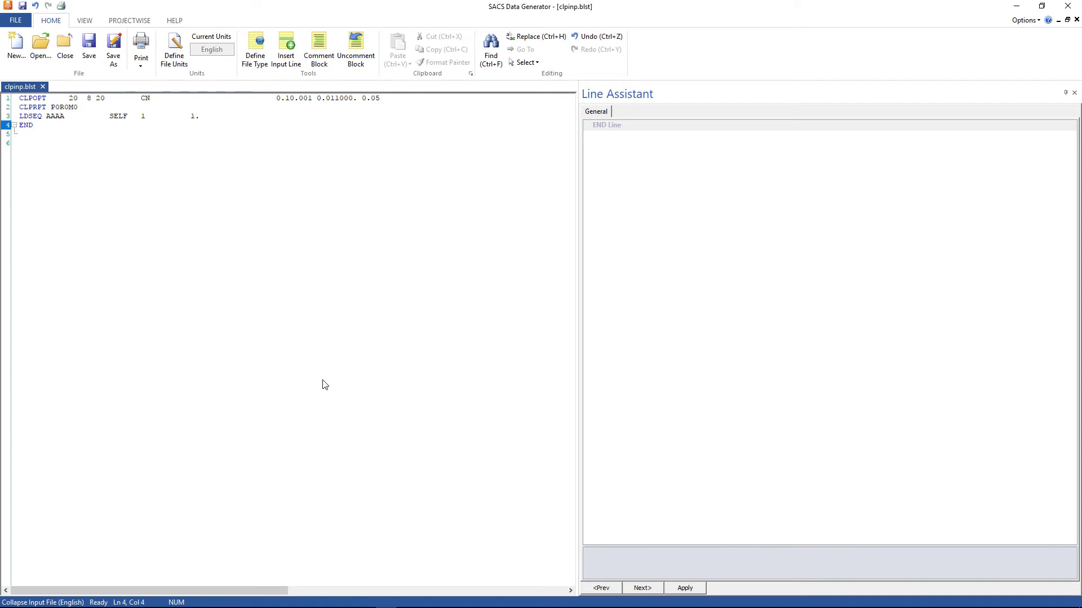
Configure a Dynamic analysis with file ID blst and subtype Blast Analysis
click(1067, 7)
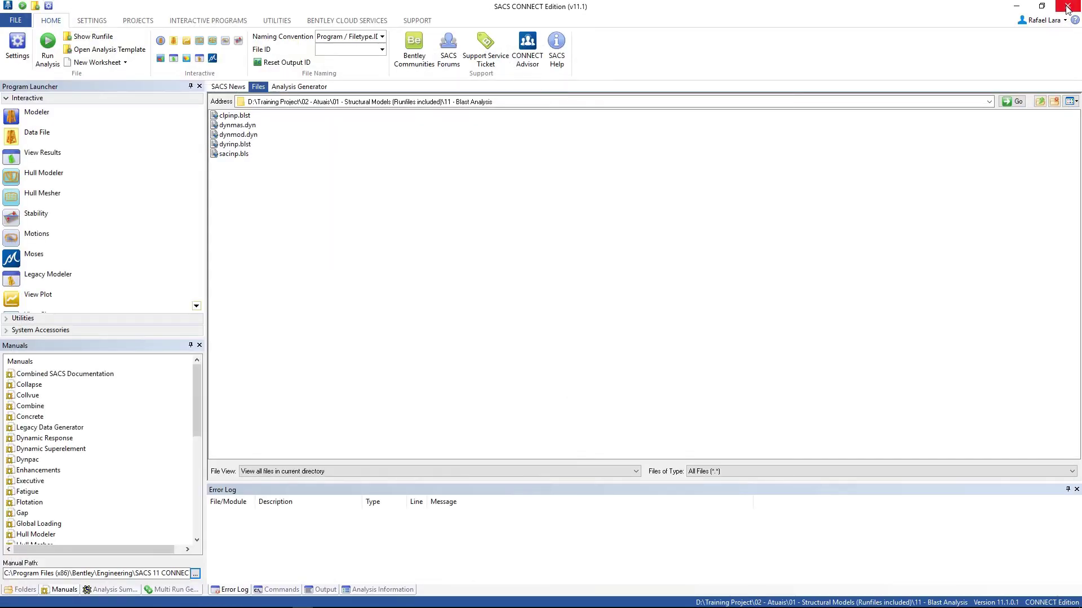
click(294, 90)
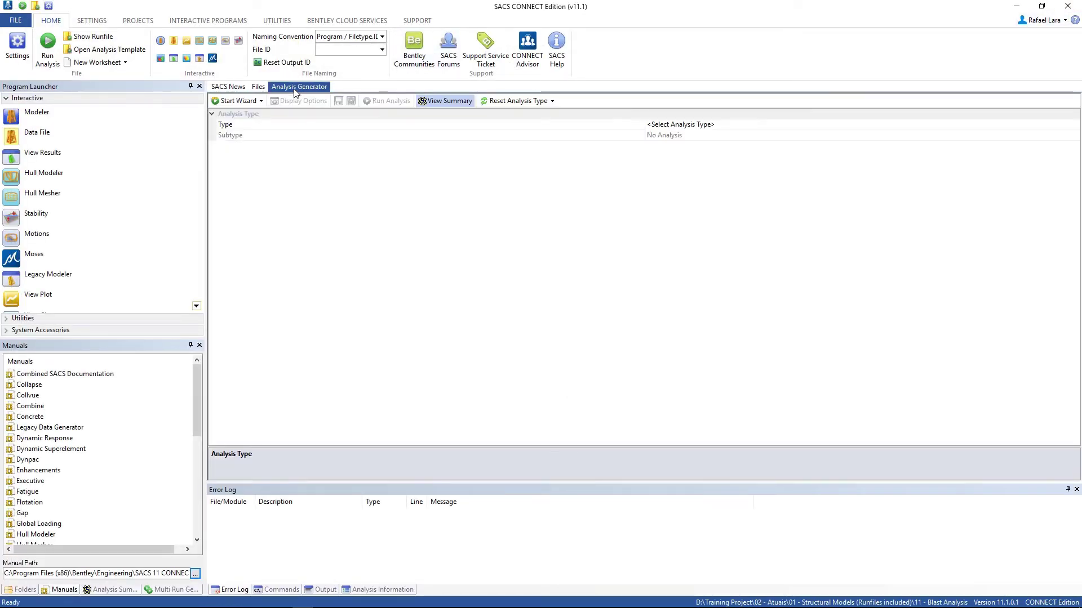
click(693, 125)
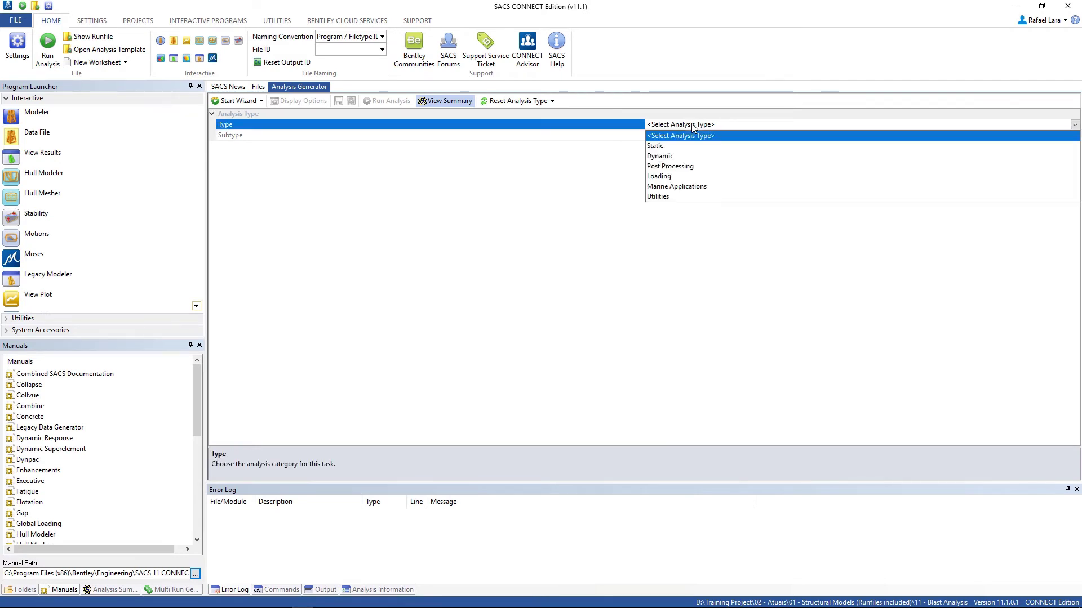
click(660, 158)
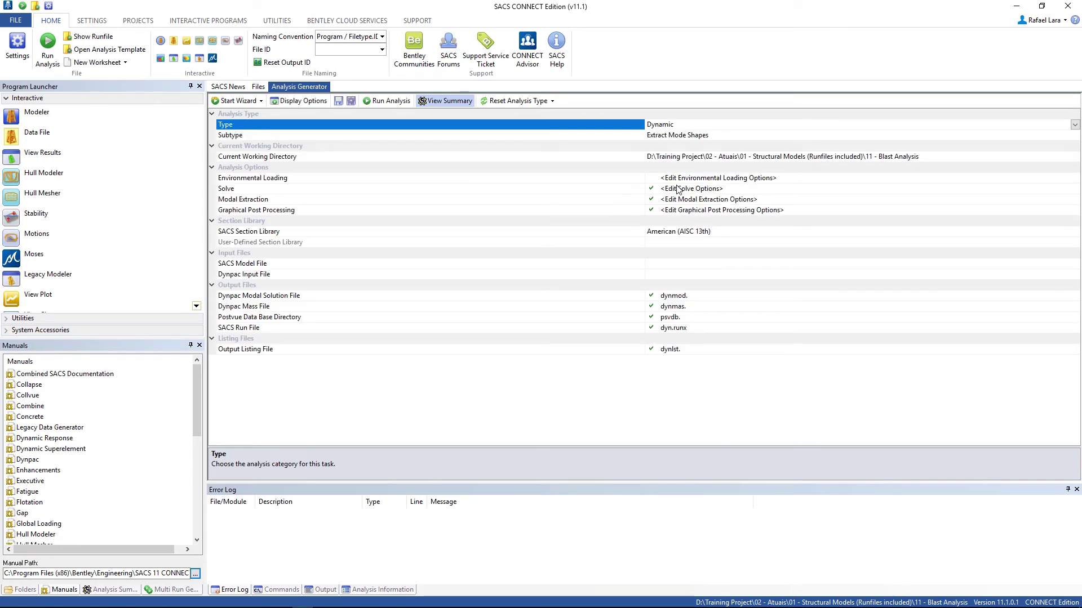
click(333, 52)
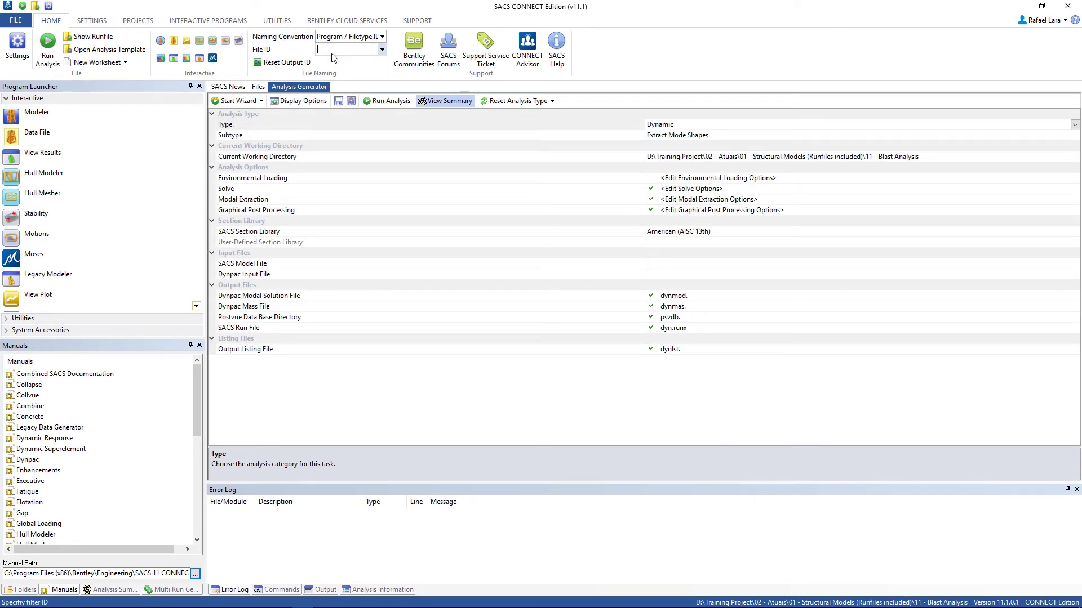
text(blst)
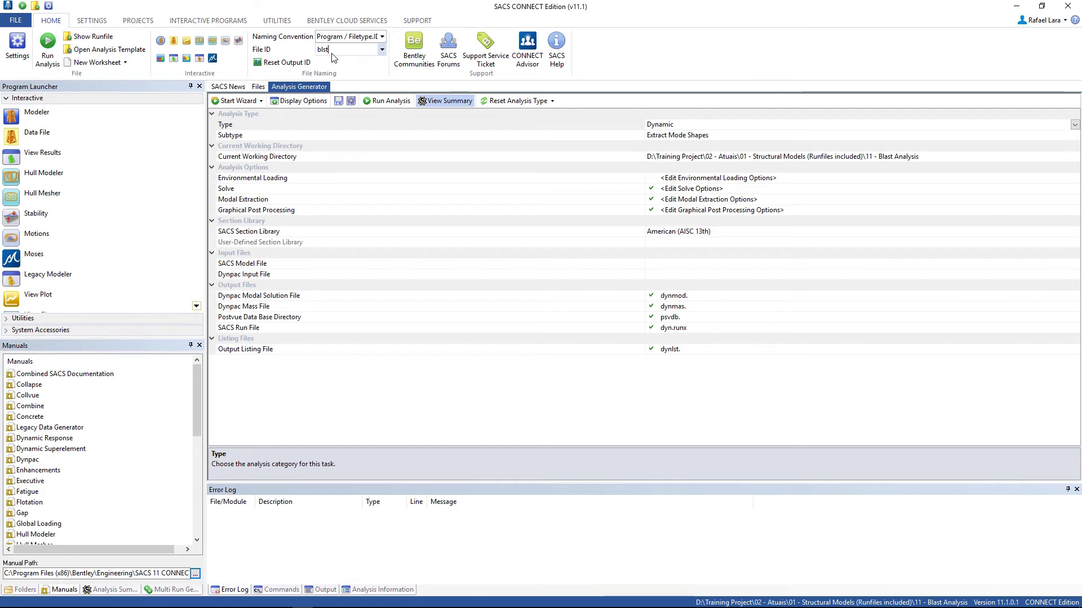
click(759, 140)
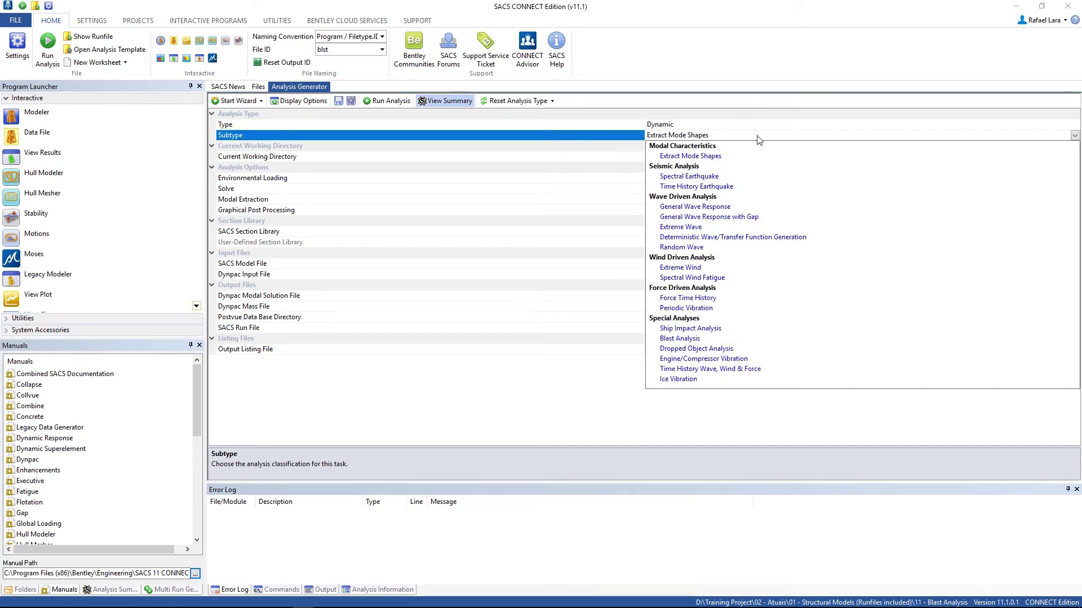
click(679, 339)
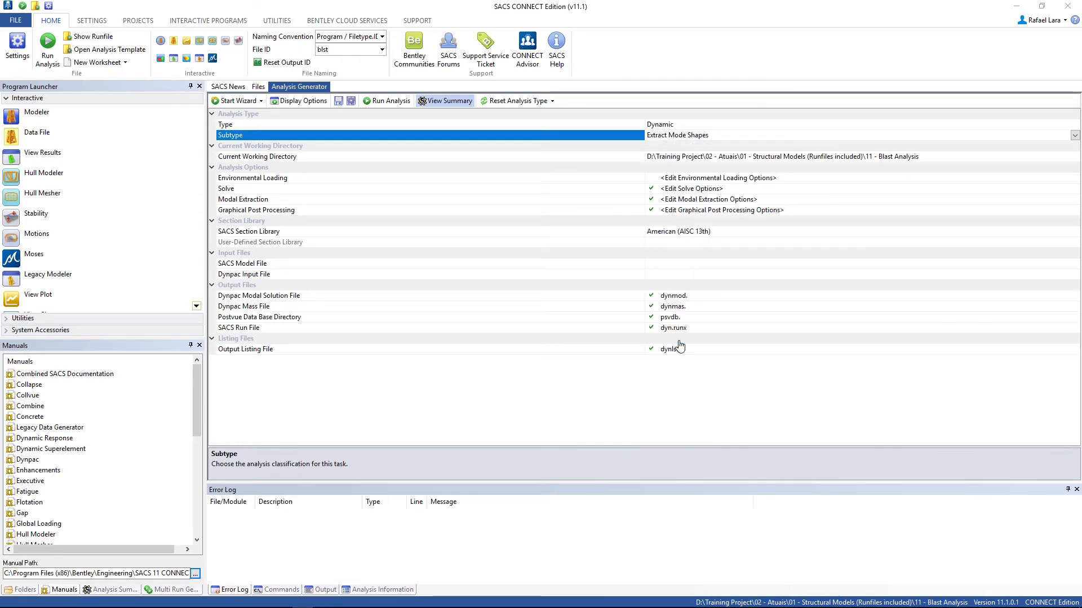
click(774, 232)
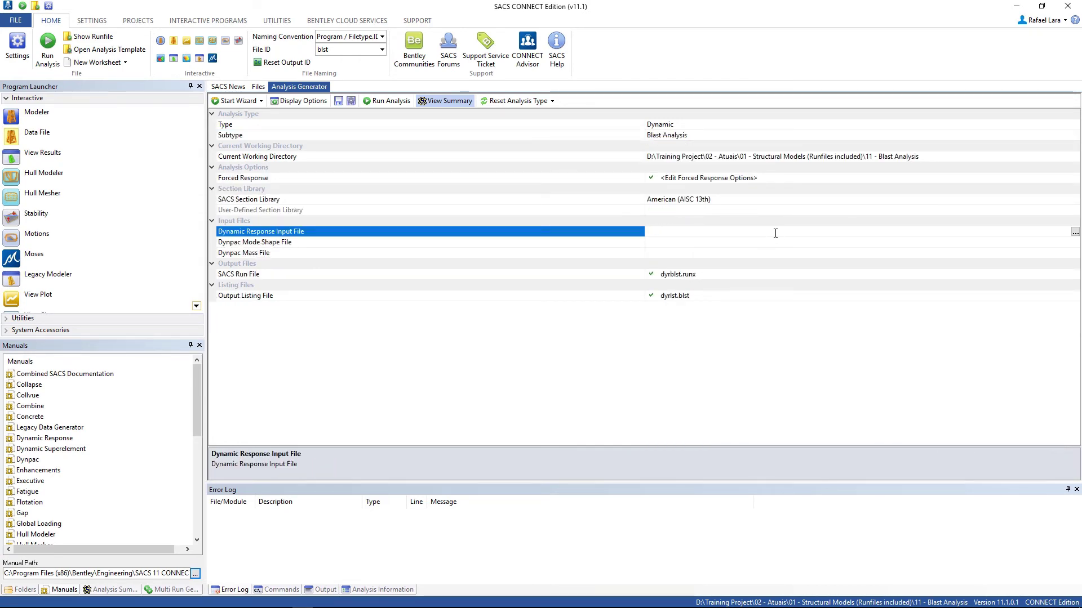
Assign dyrinp.blst as dynamic response input and sacinp.bls as model input
click(1074, 232)
click(486, 231)
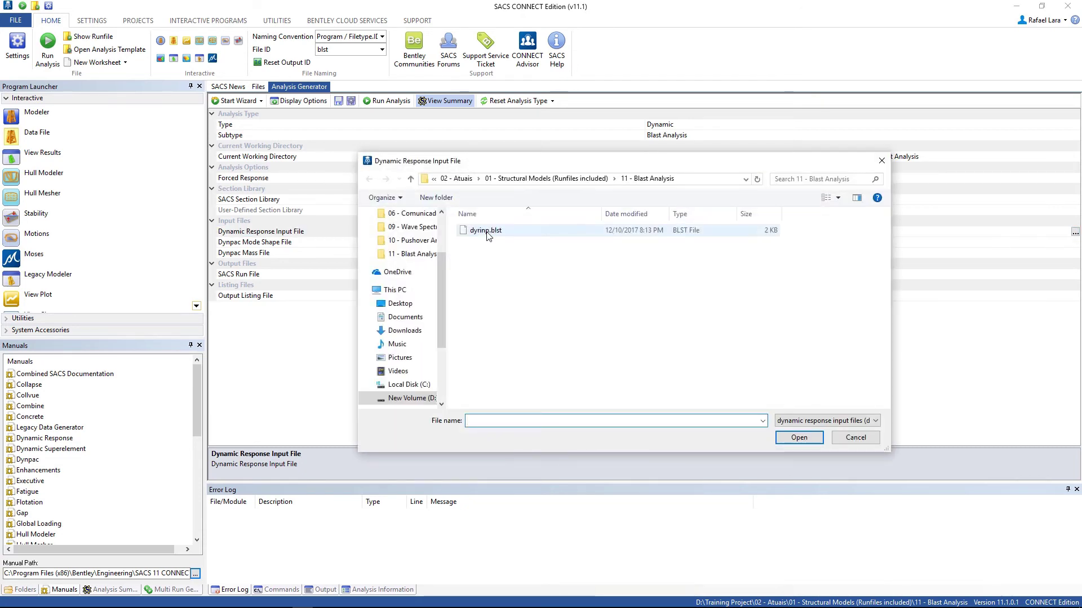
click(798, 438)
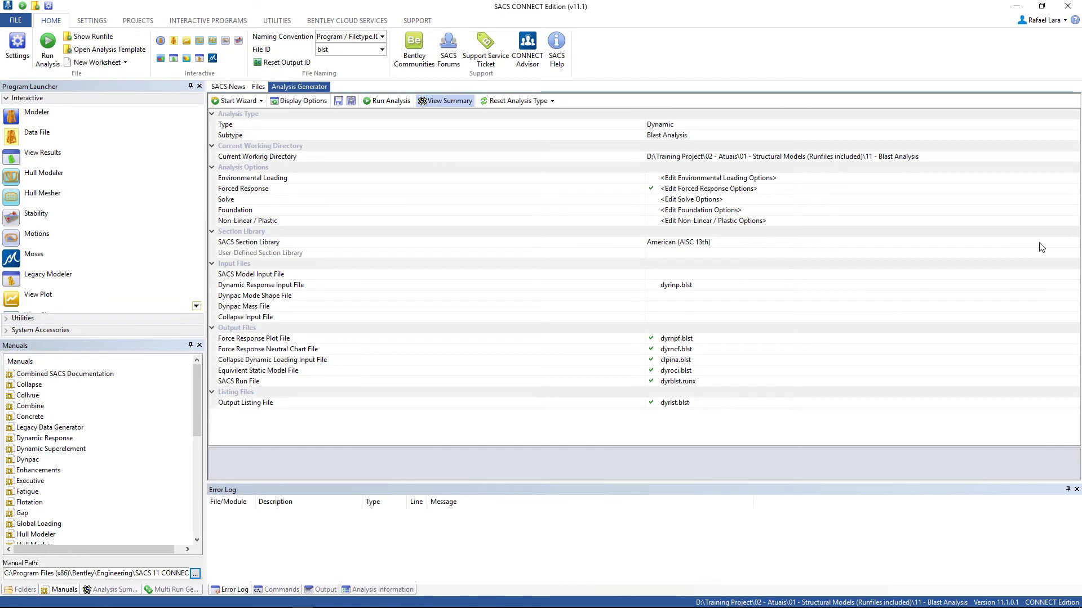
click(1070, 274)
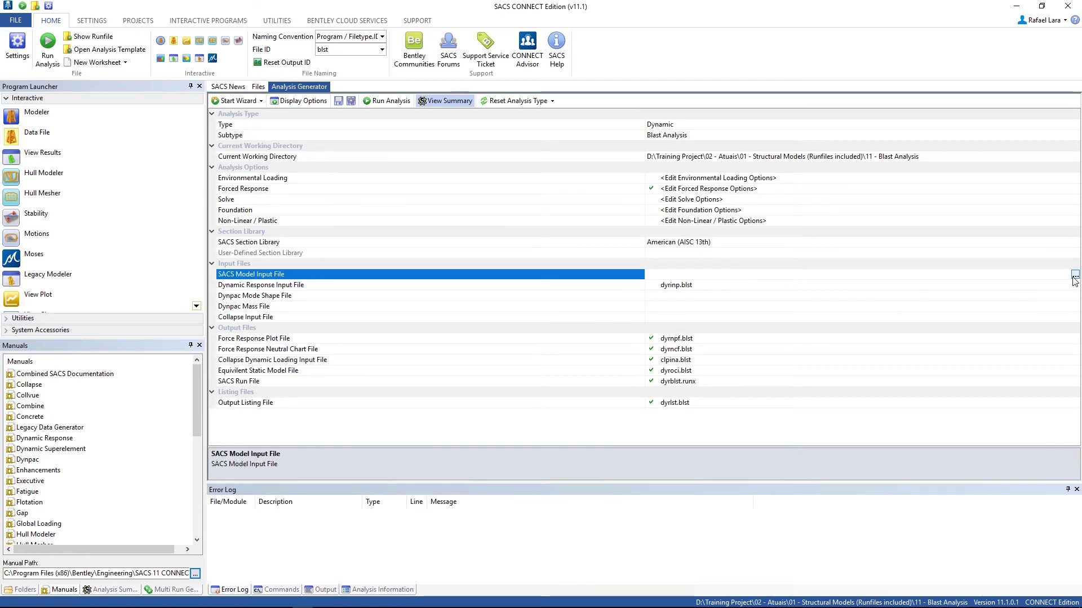
click(1074, 276)
click(485, 231)
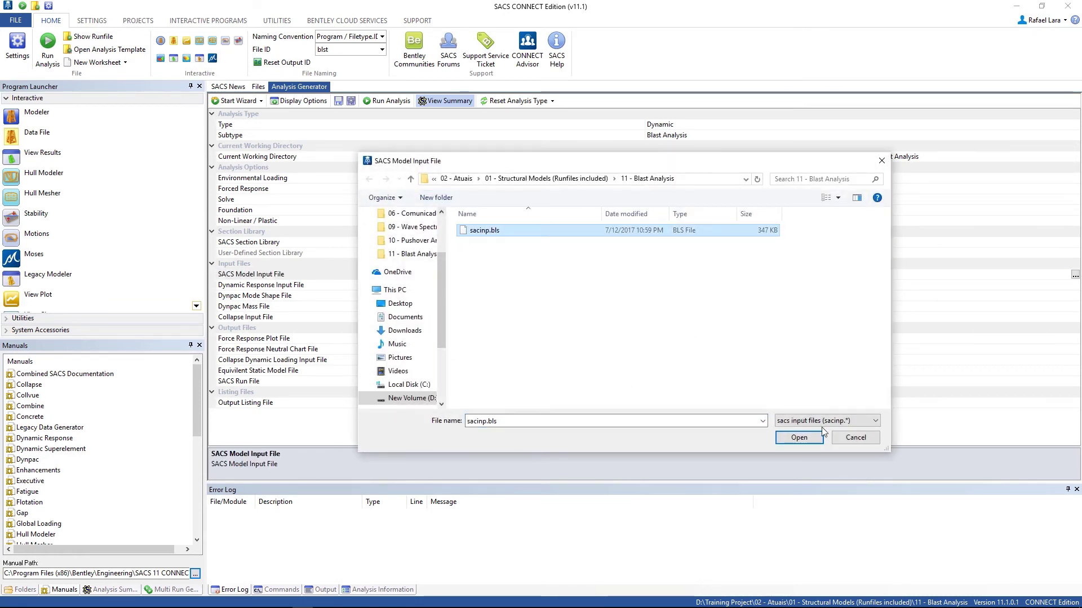
click(799, 437)
Assign dynmod.dyn as the mode shape file and dynmas.dyn as the mass file
click(1074, 300)
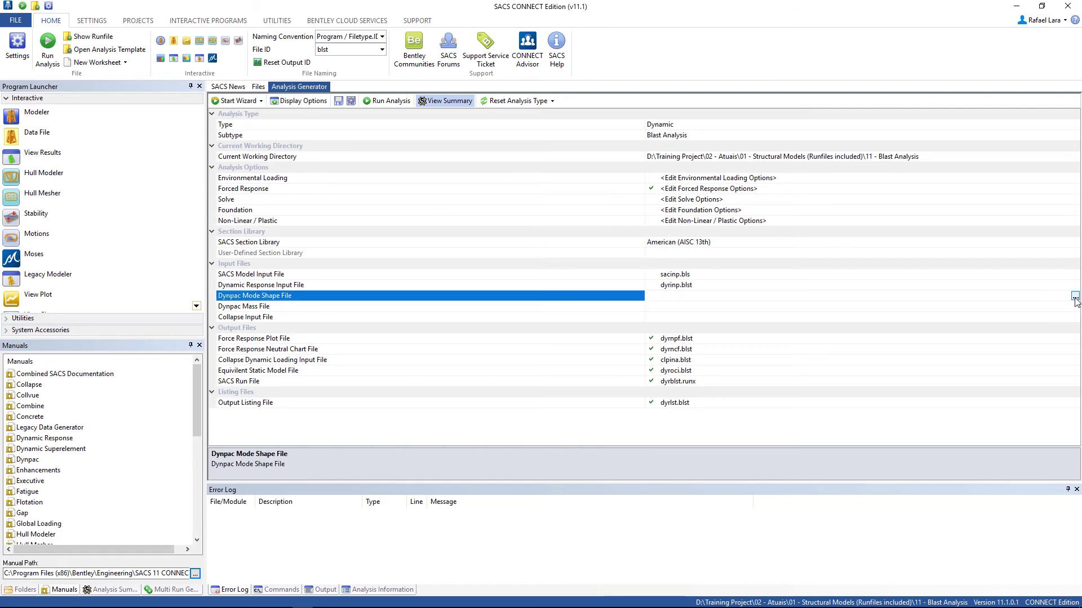
click(1074, 298)
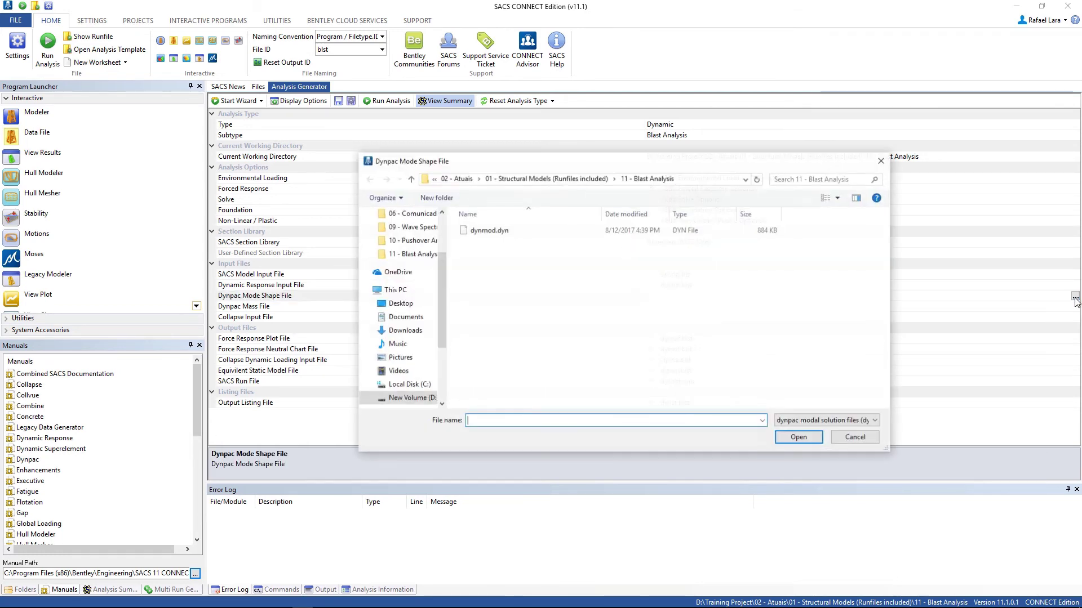
click(489, 230)
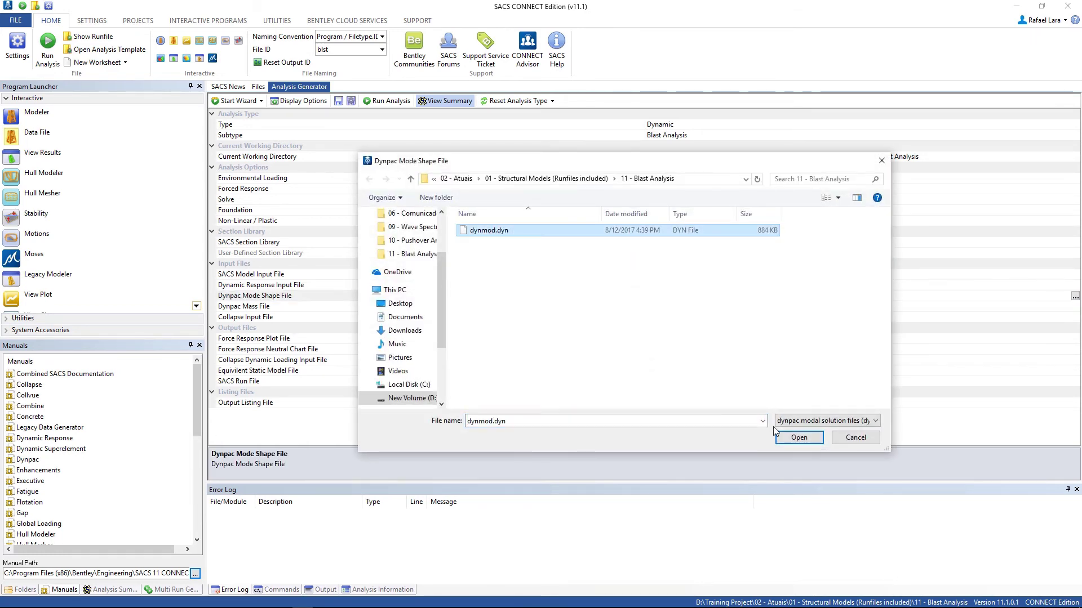
click(798, 438)
click(1074, 307)
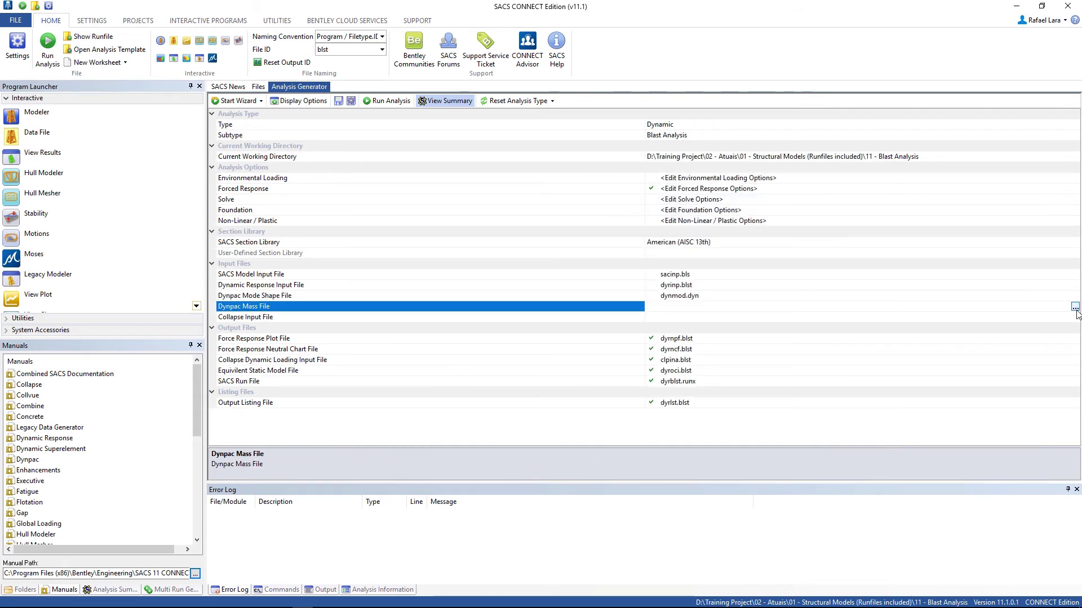
click(1074, 307)
click(488, 230)
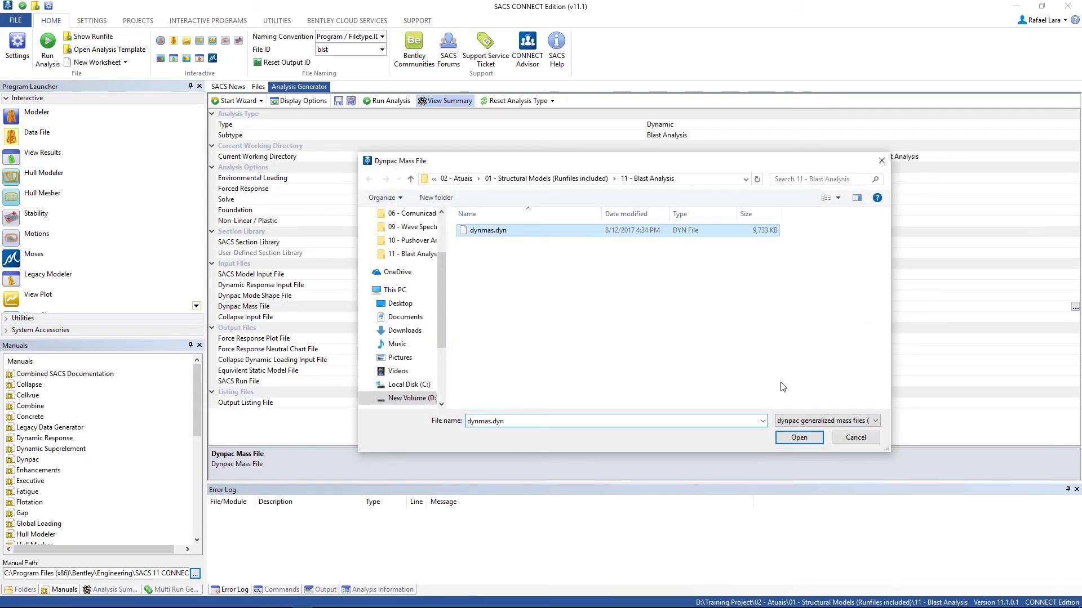
click(799, 437)
Assign clpinp.blst as the Collapse Input File
click(1074, 318)
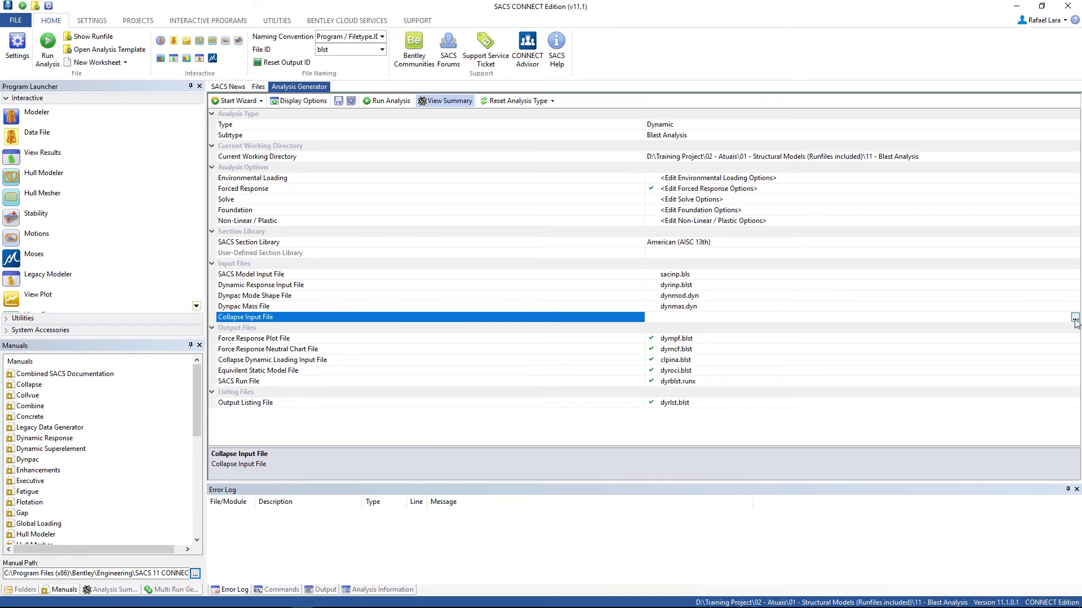
click(1075, 318)
click(503, 231)
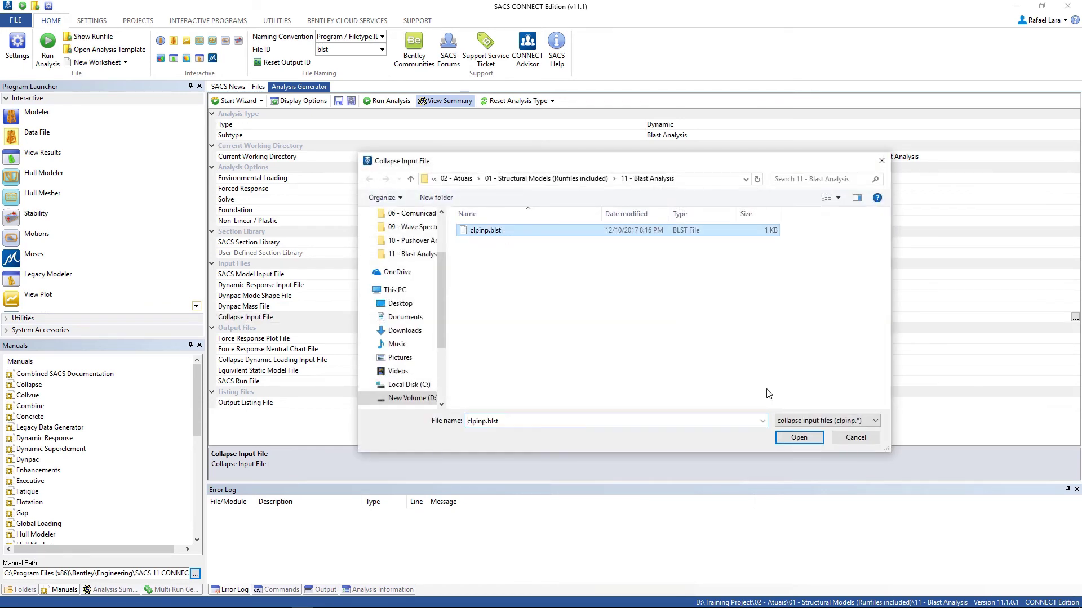
click(798, 438)
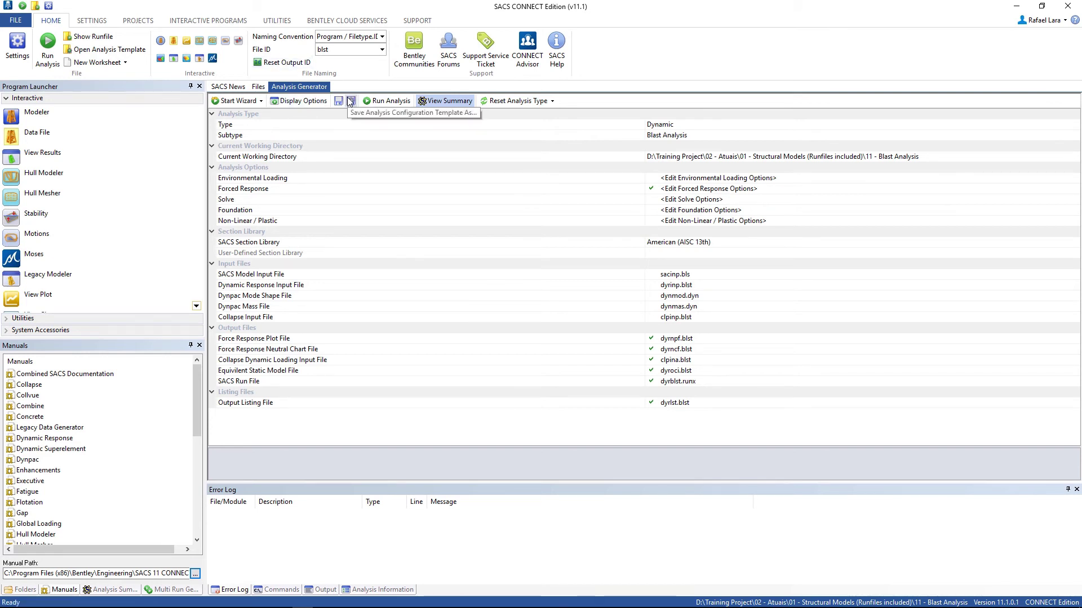
Enable Solve and run the blast analysis, accepting the licence usage preview
click(652, 202)
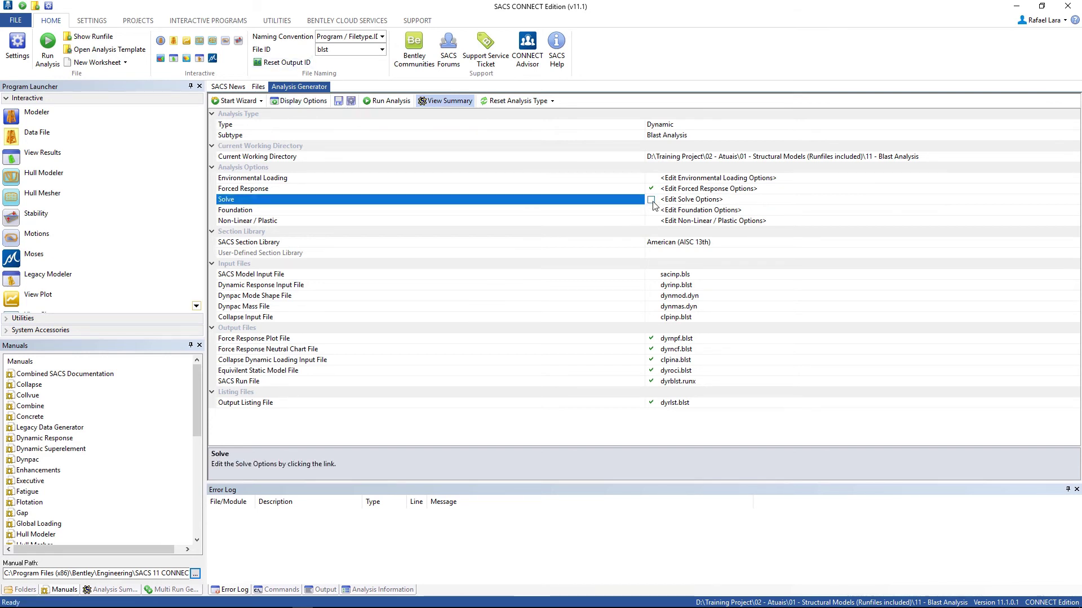
click(651, 200)
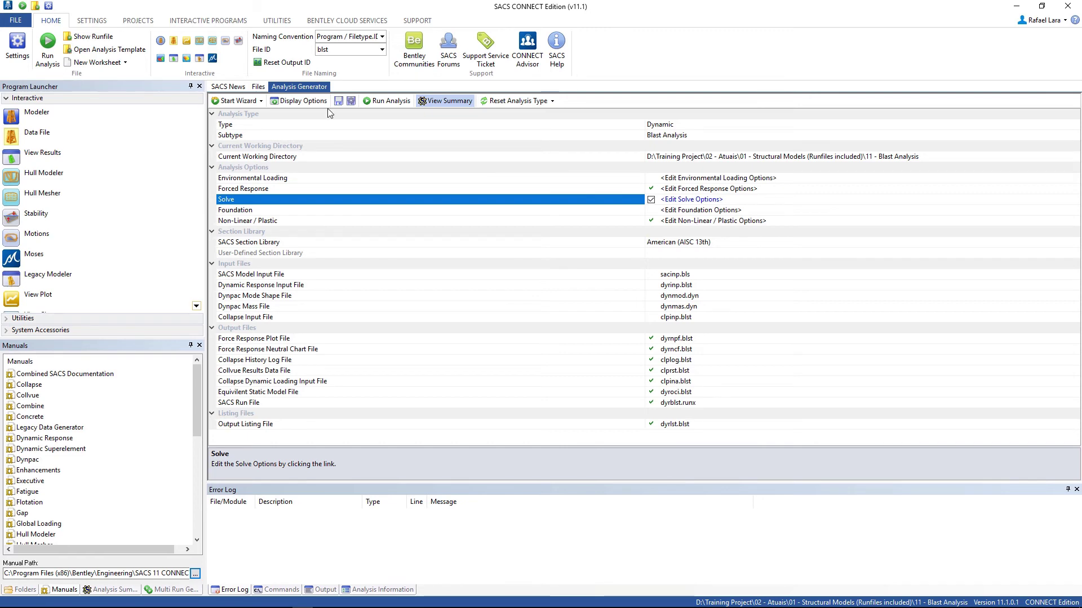
click(392, 103)
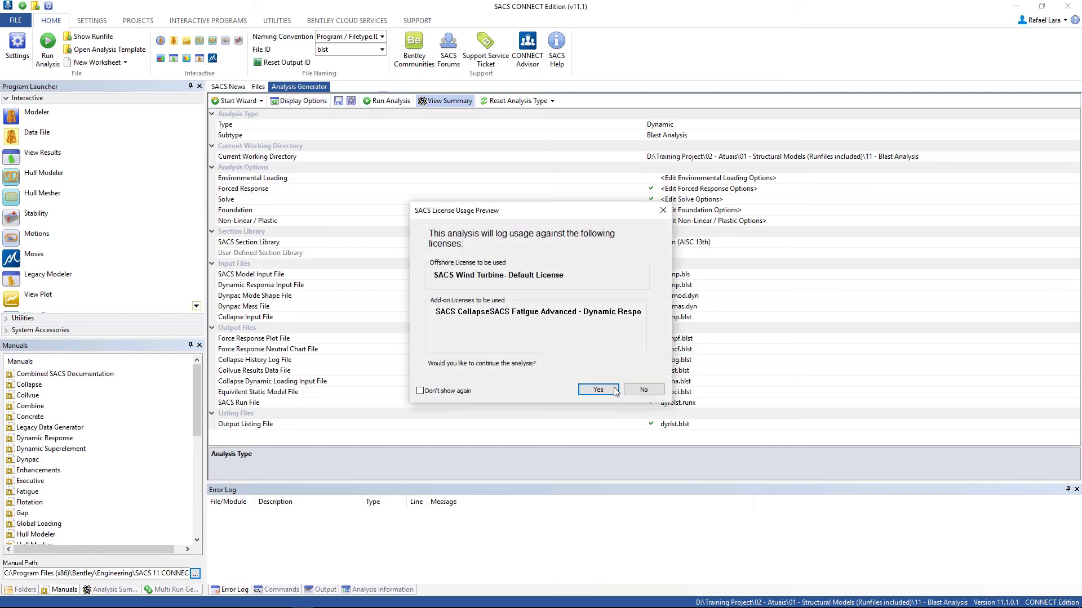
click(600, 390)
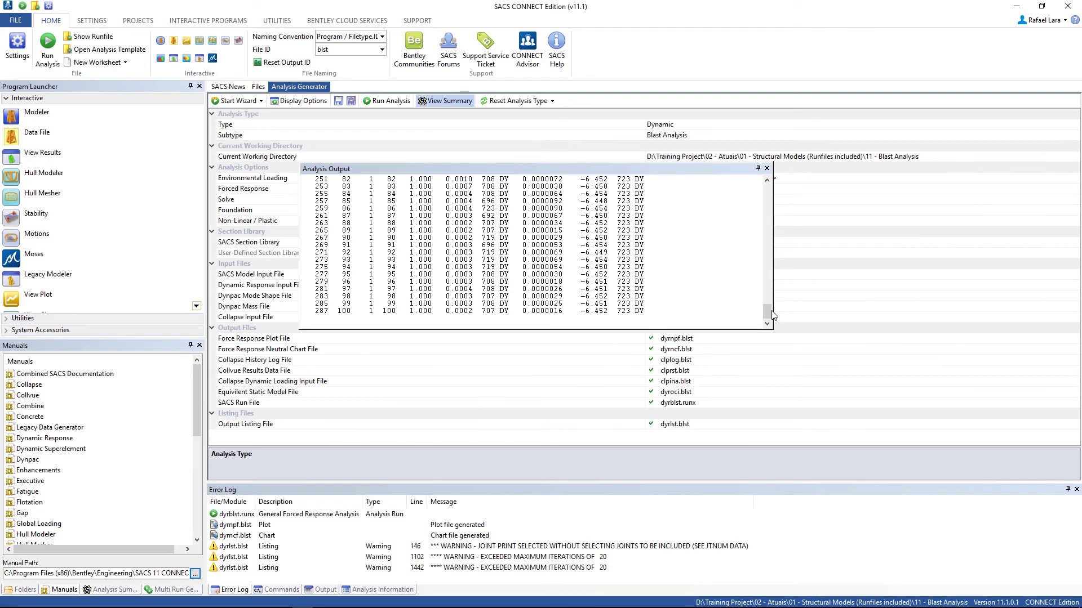
Review the collapse iterations in the Analysis Output window, then close it
drag(769, 312, 769, 188)
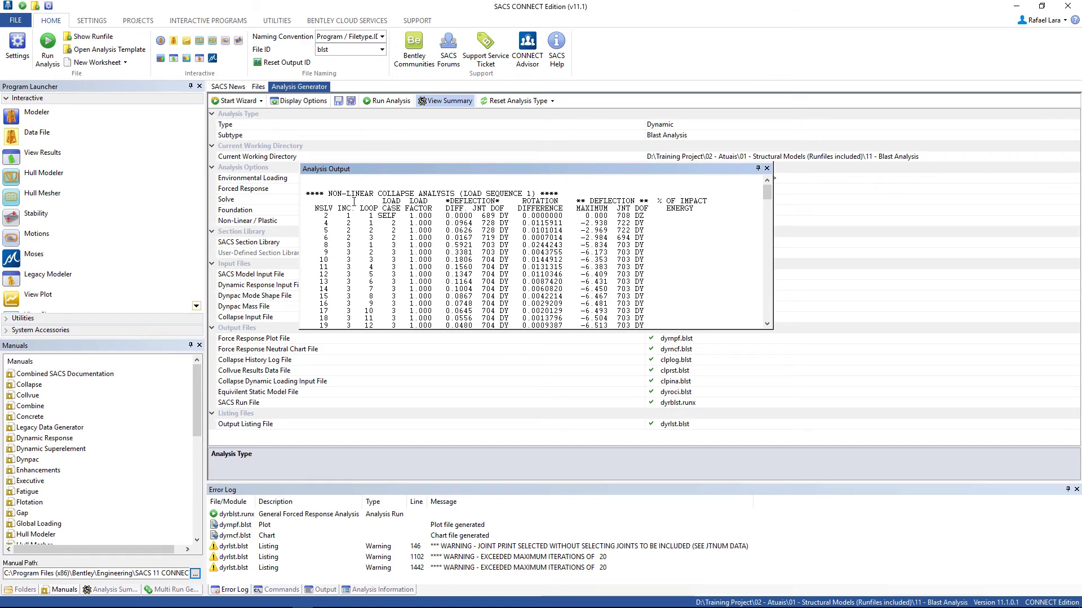
scroll(352, 201, down, 4)
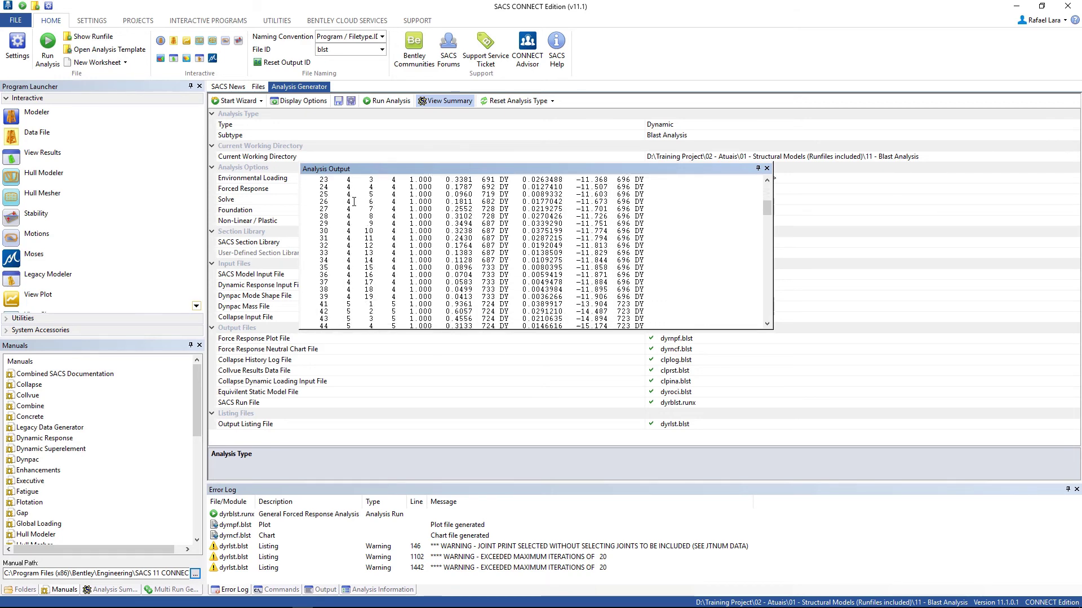
scroll(354, 201, down, 1)
scroll(354, 201, up, 5)
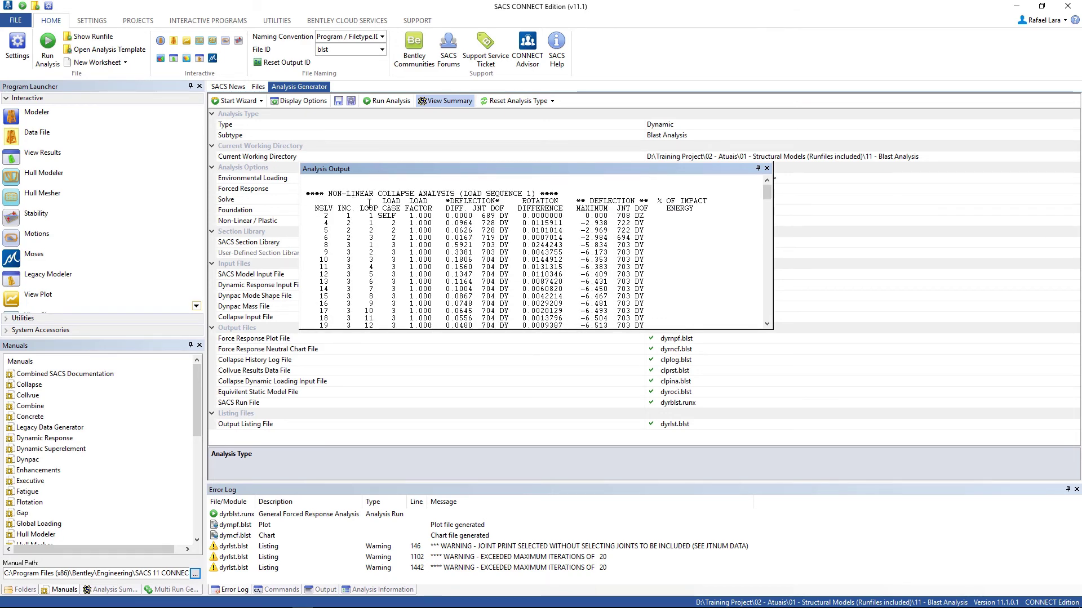
scroll(393, 246, down, 11)
scroll(393, 246, down, 20)
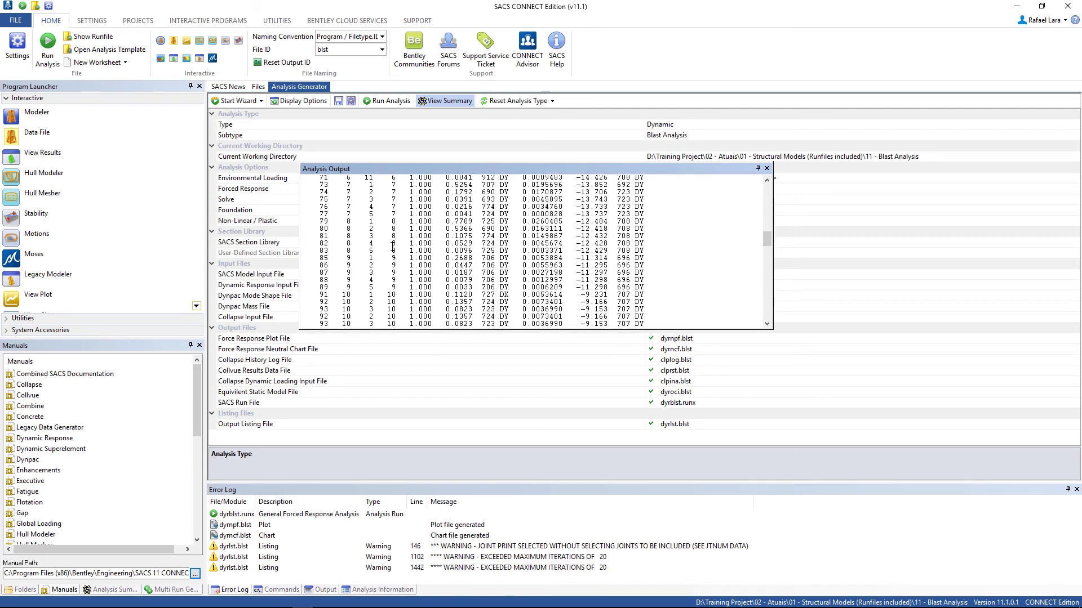
scroll(393, 248, down, 8)
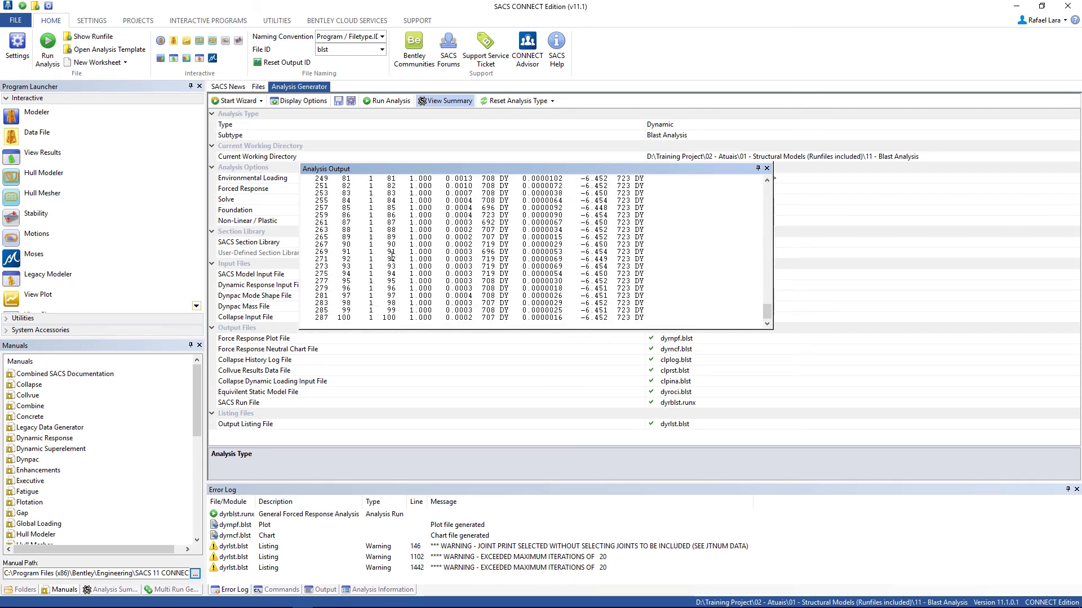
click(766, 169)
click(534, 568)
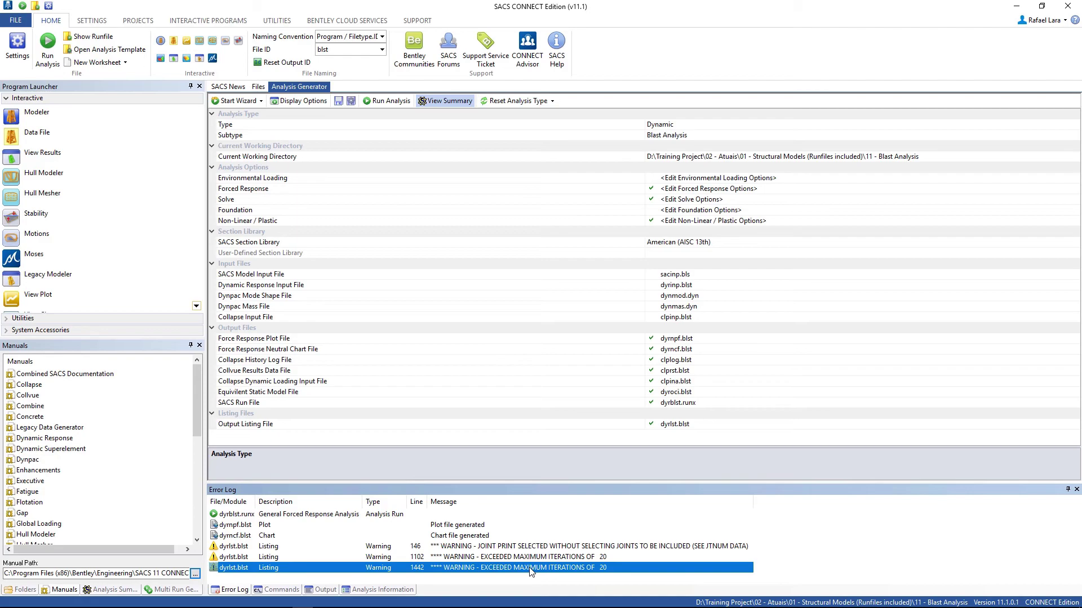
double_click(531, 568)
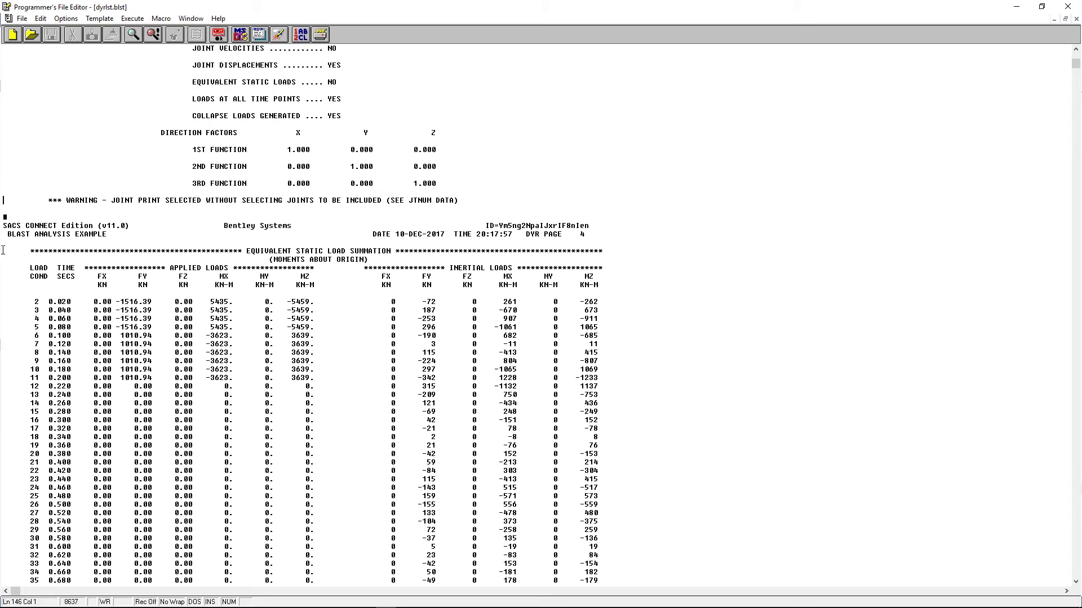
drag(7, 250, 629, 255)
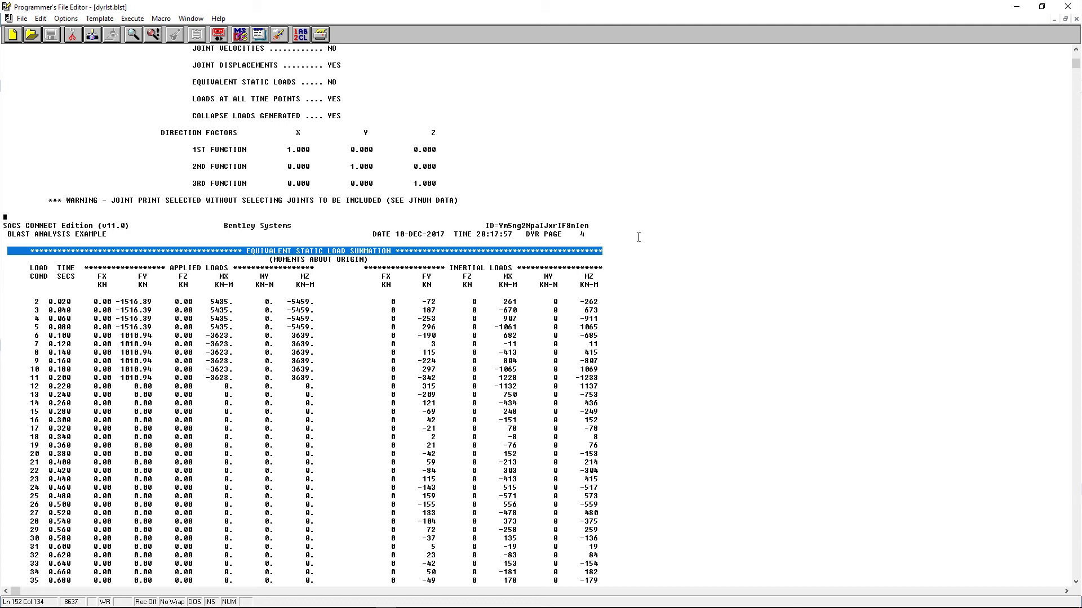
drag(1075, 63, 1079, 563)
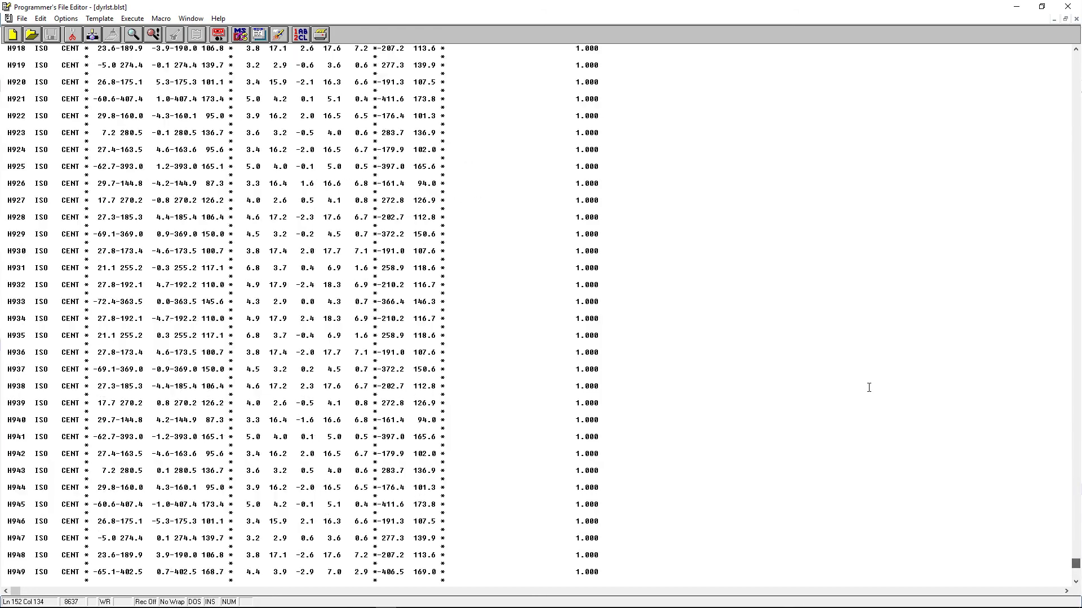
scroll(857, 415, up, 10)
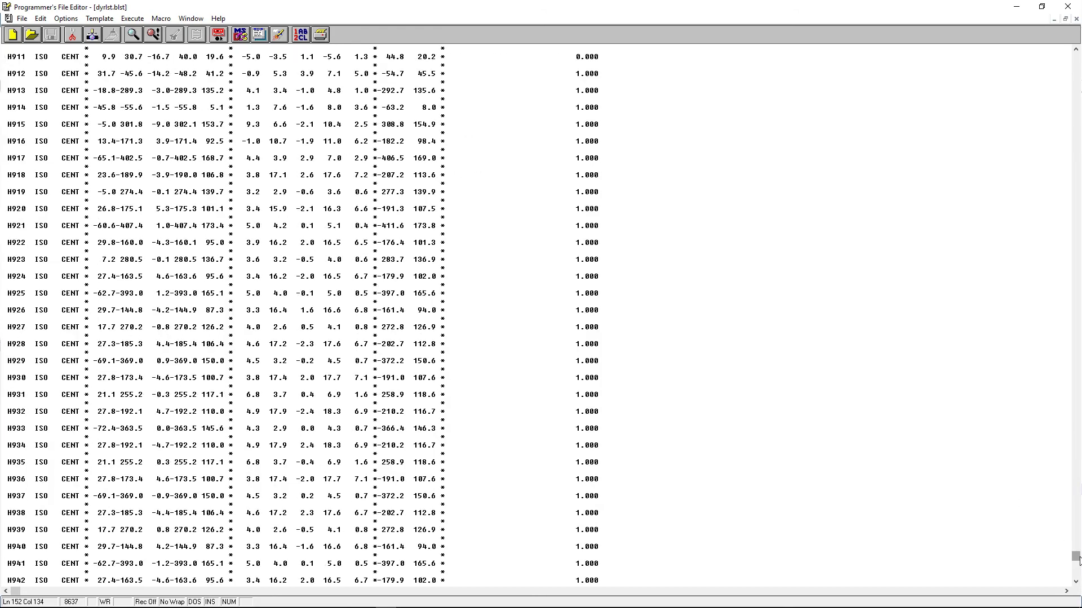
scroll(1077, 565, up, 10)
drag(1077, 565, 1075, 567)
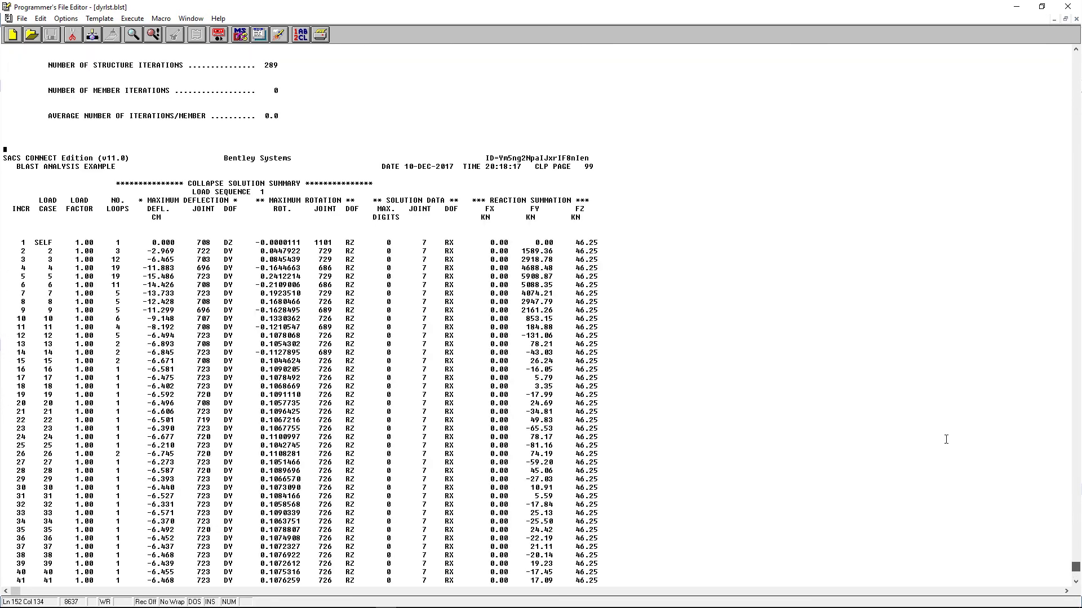
scroll(748, 346, up, 3)
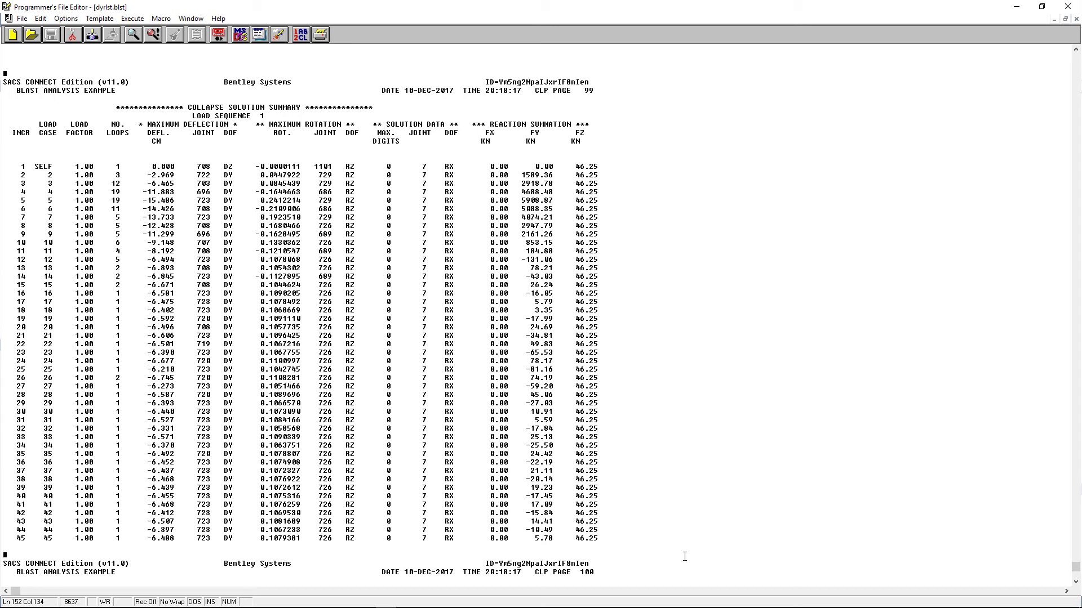
click(1068, 6)
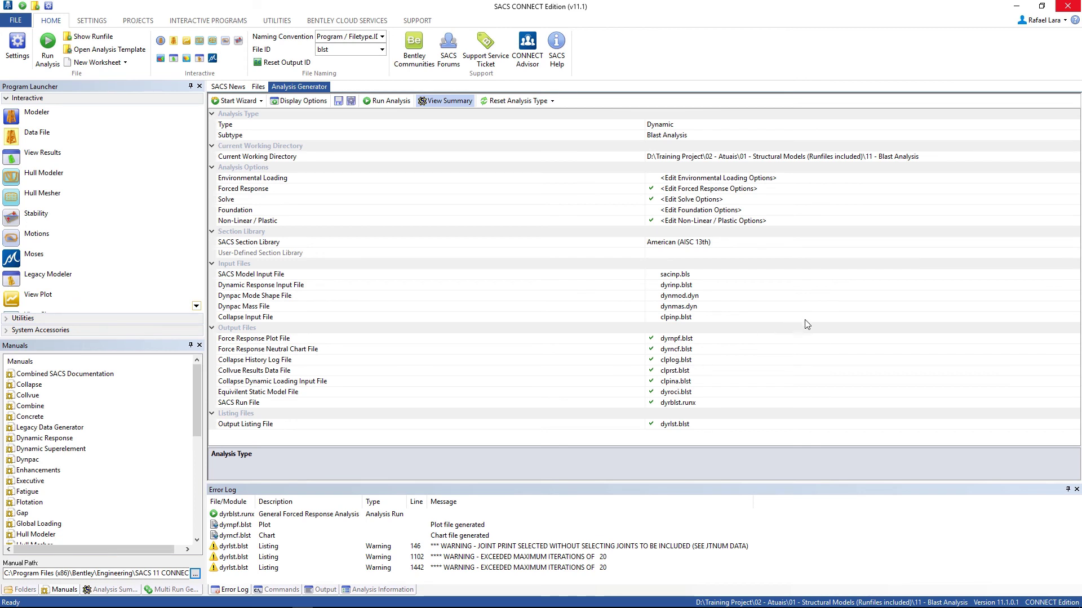
View the Collvue results file clprst.blst in the 3D Collapse Viewer
click(298, 372)
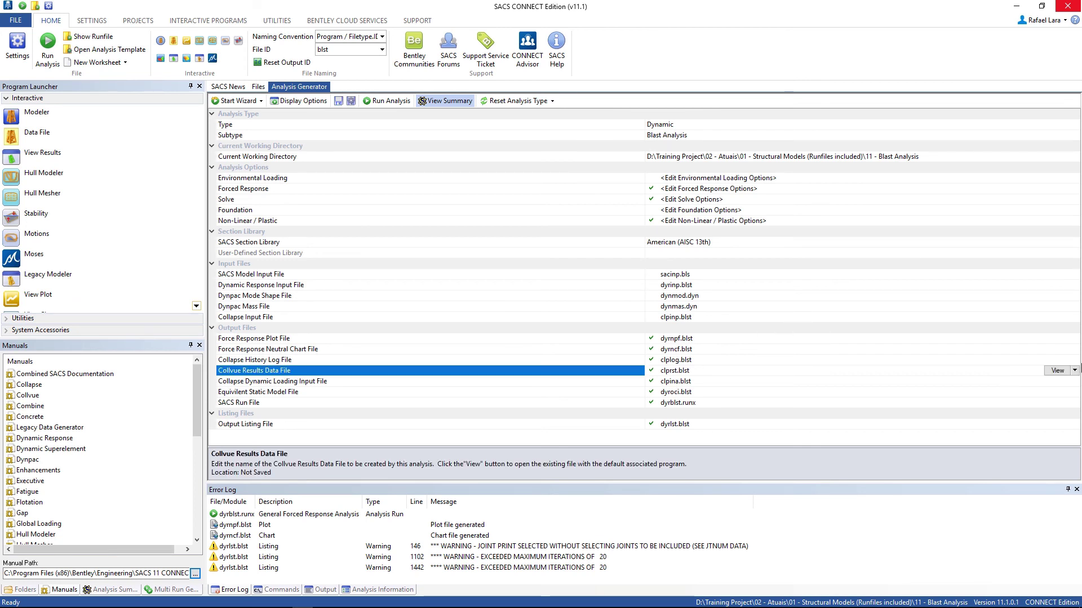
click(1057, 371)
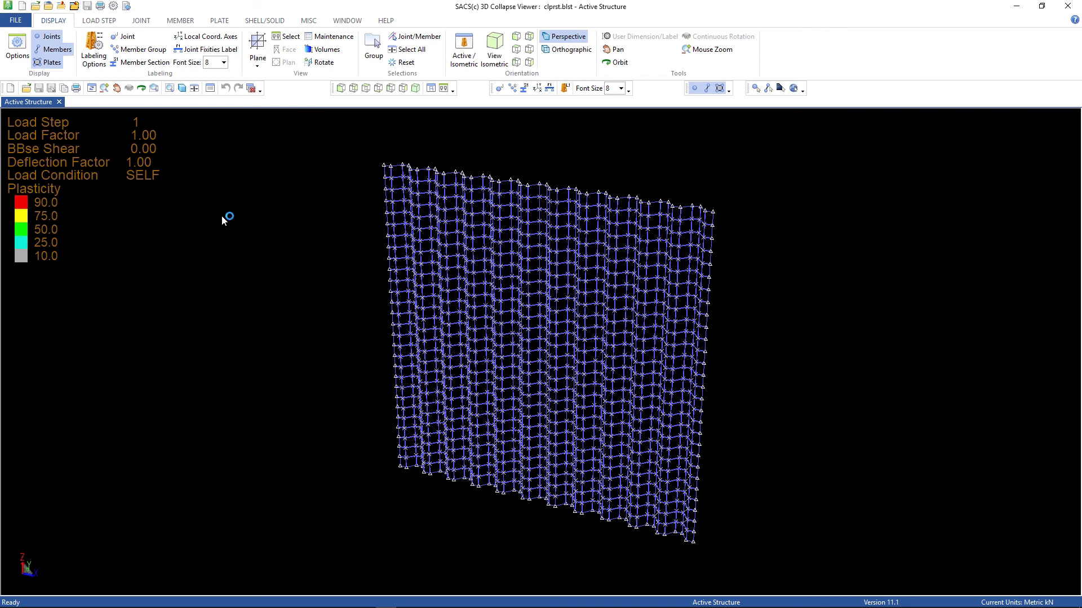
Show elements as solids and jump to the final load step 101
click(183, 88)
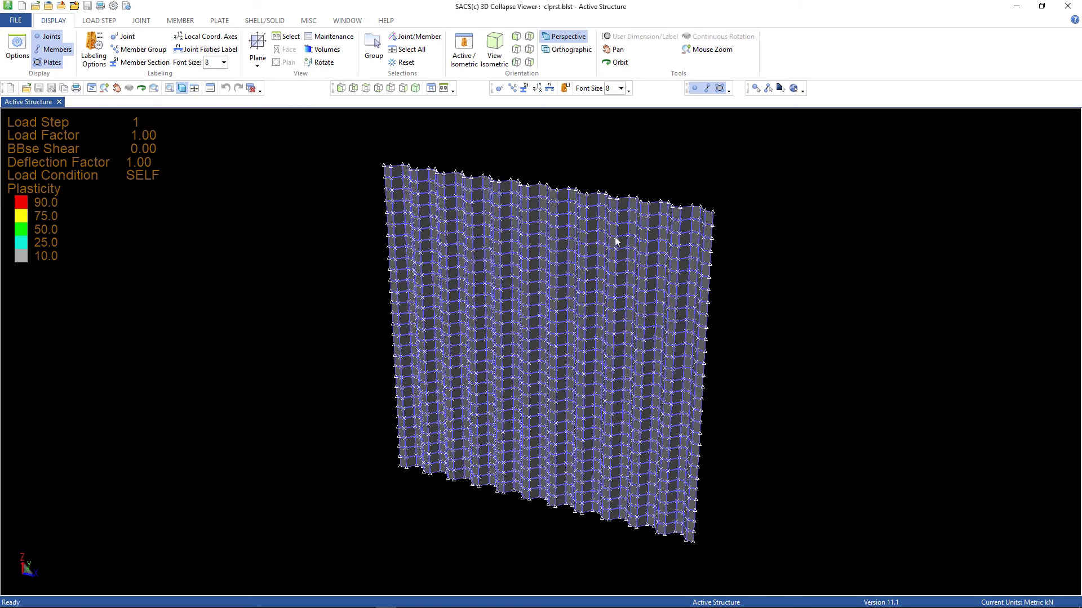
click(105, 23)
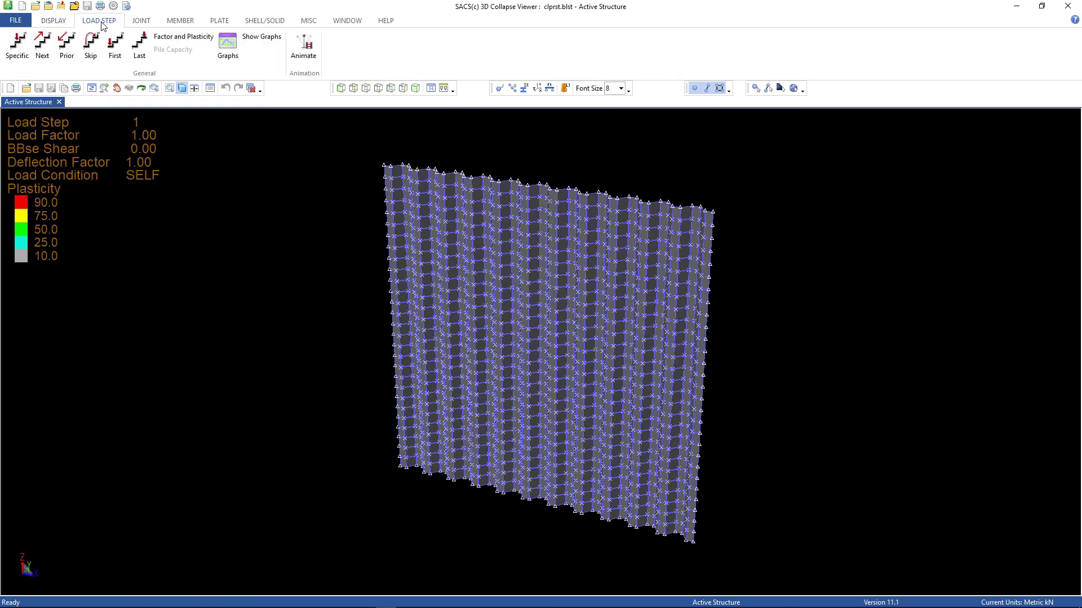
click(136, 50)
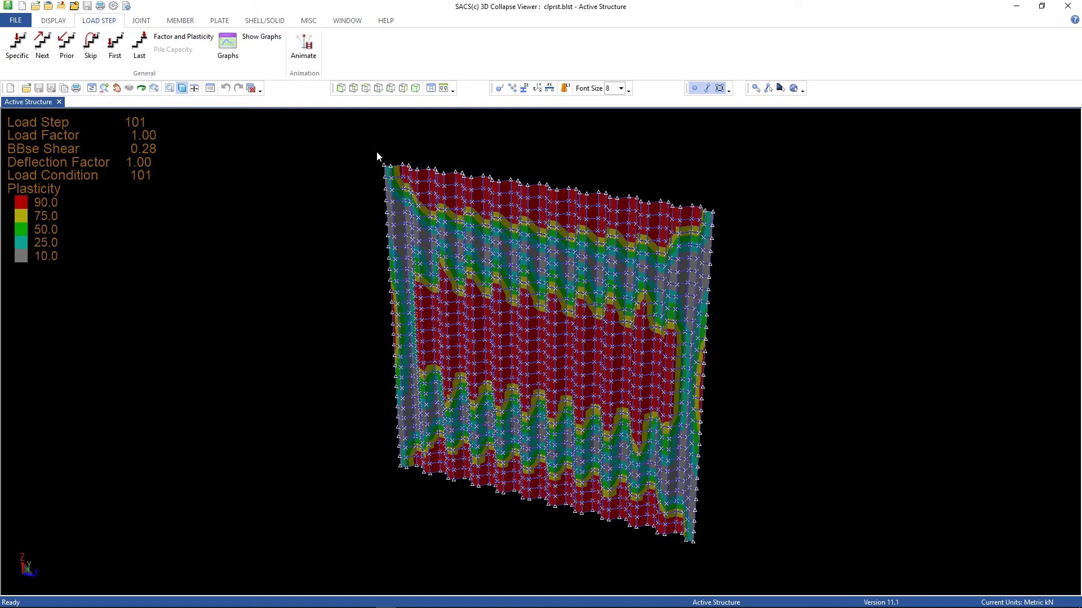
Set the animation's starting load step to 7 and play the plasticity animation
click(304, 50)
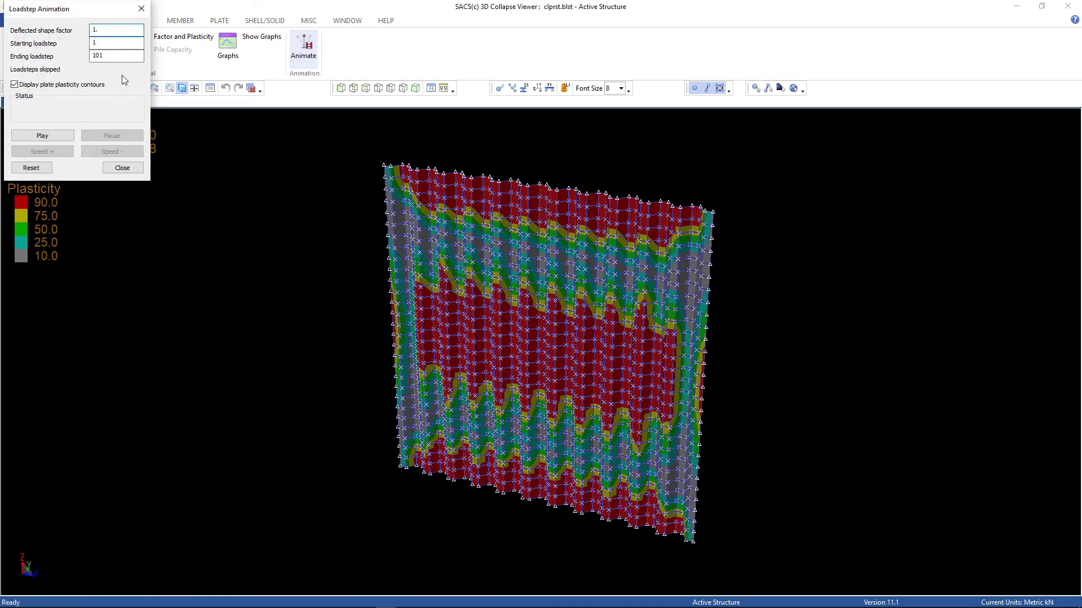
double_click(100, 40)
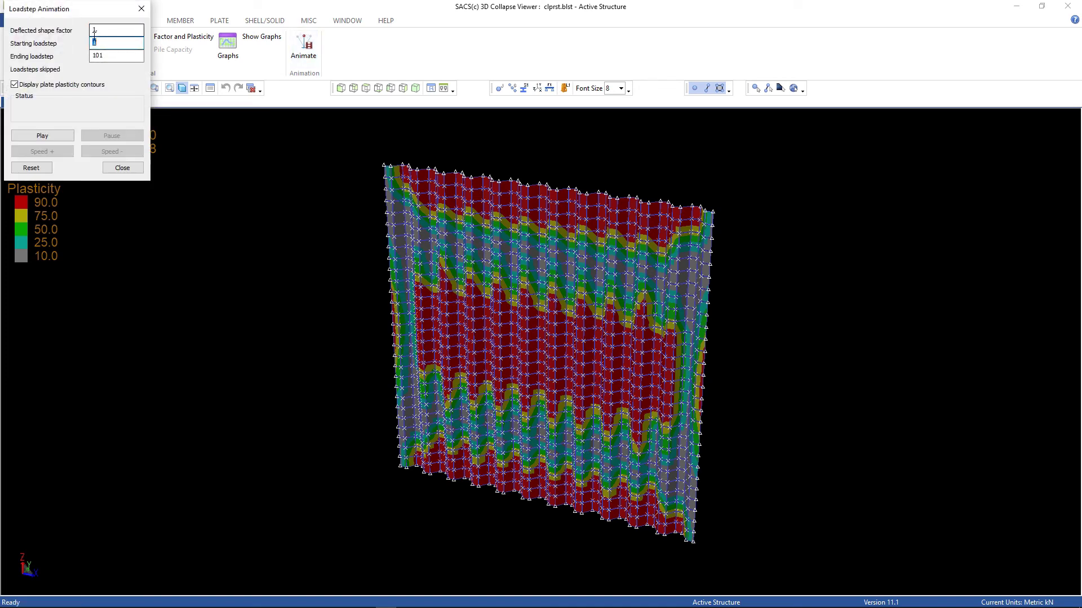
text(7)
click(59, 134)
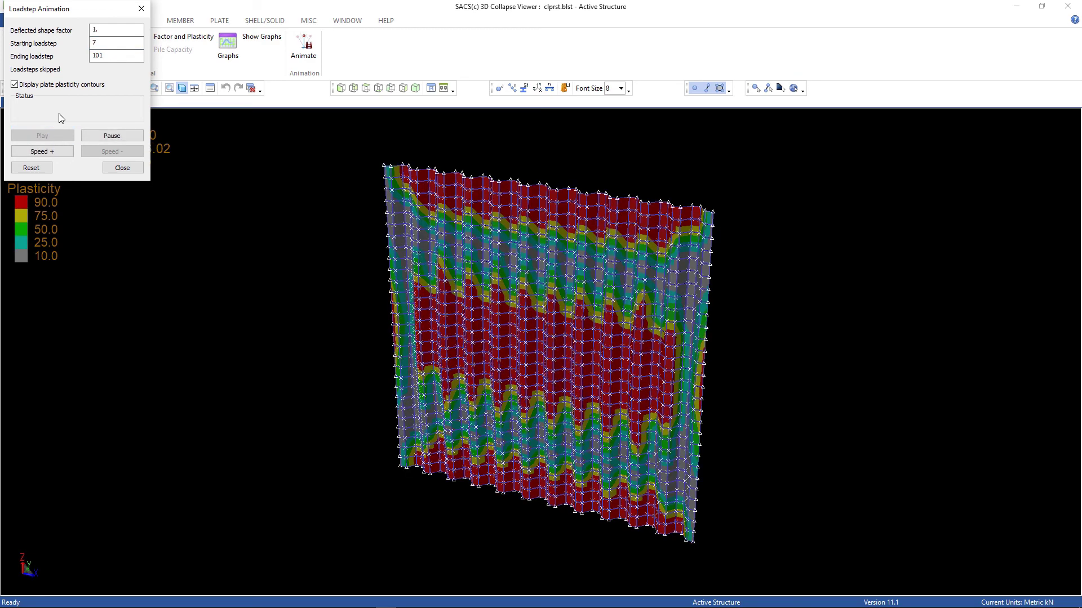
Reset and replay the animation, raise its speed three times, then close the settings
double_click(97, 41)
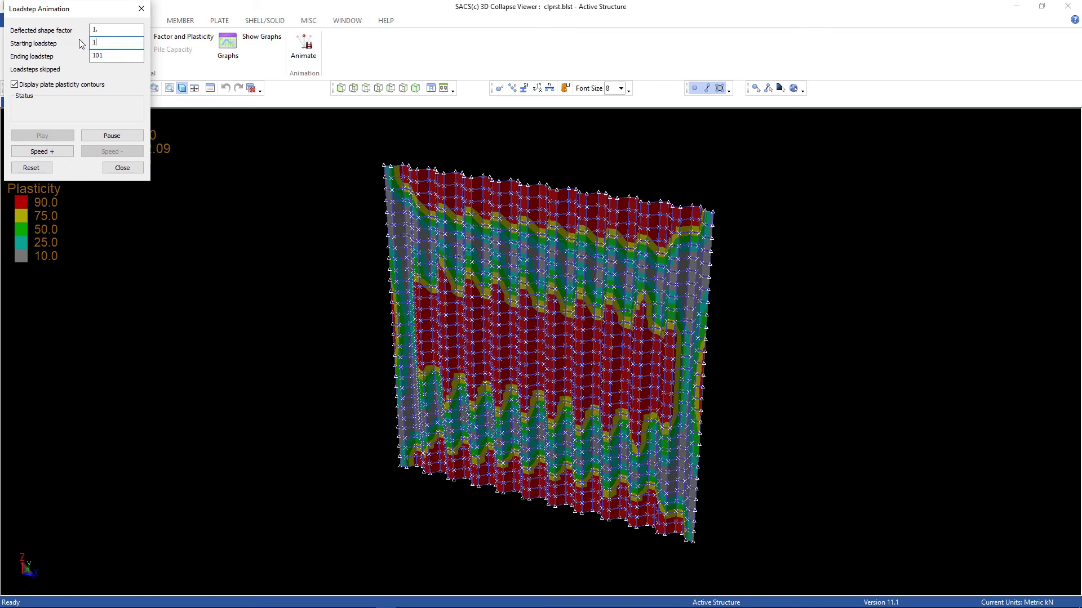
click(43, 167)
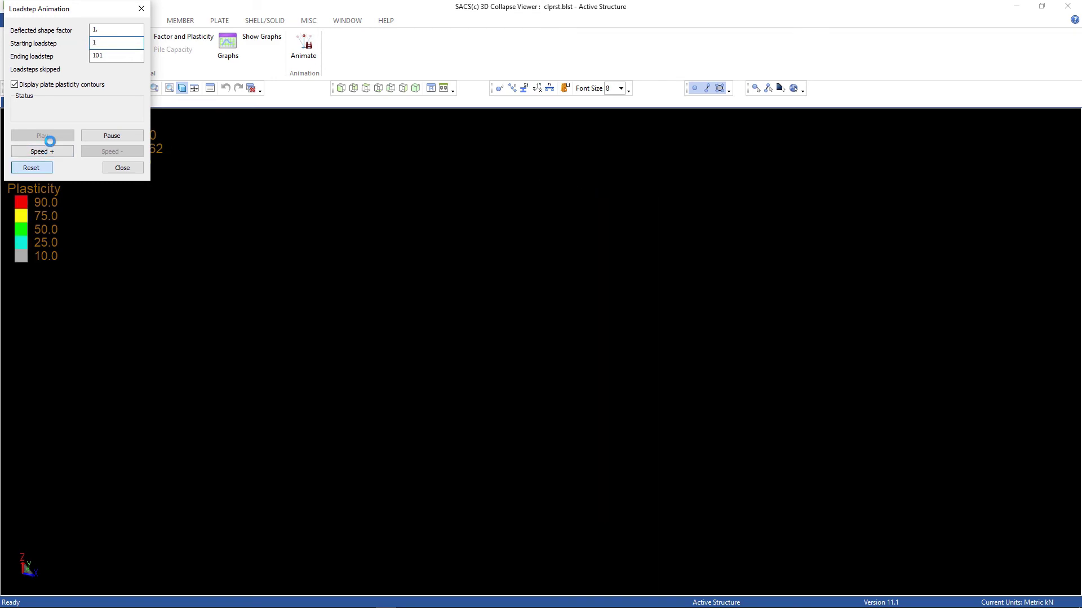
click(50, 137)
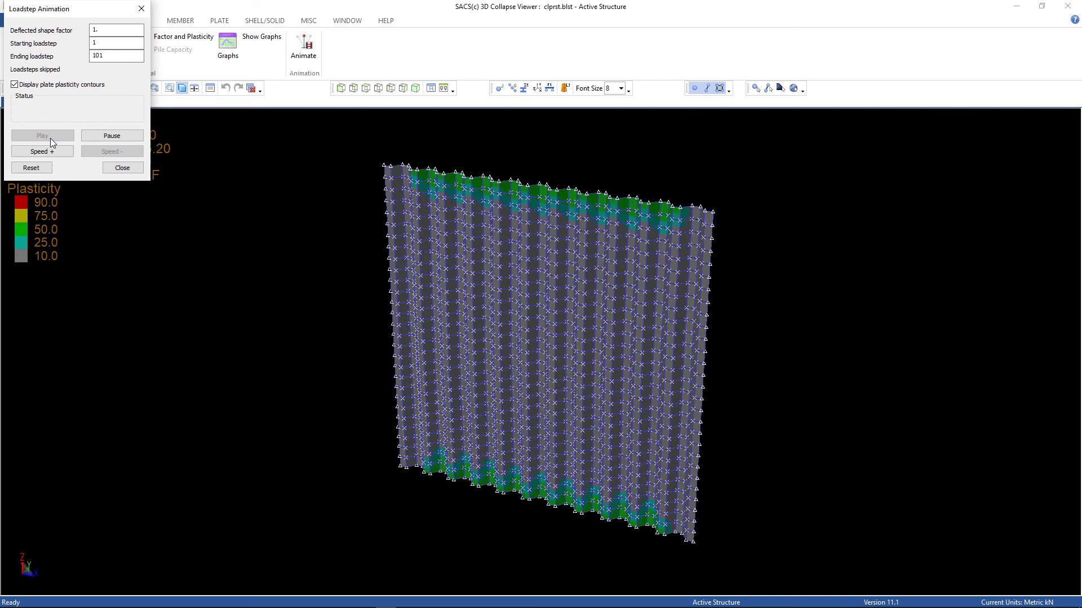
click(49, 152)
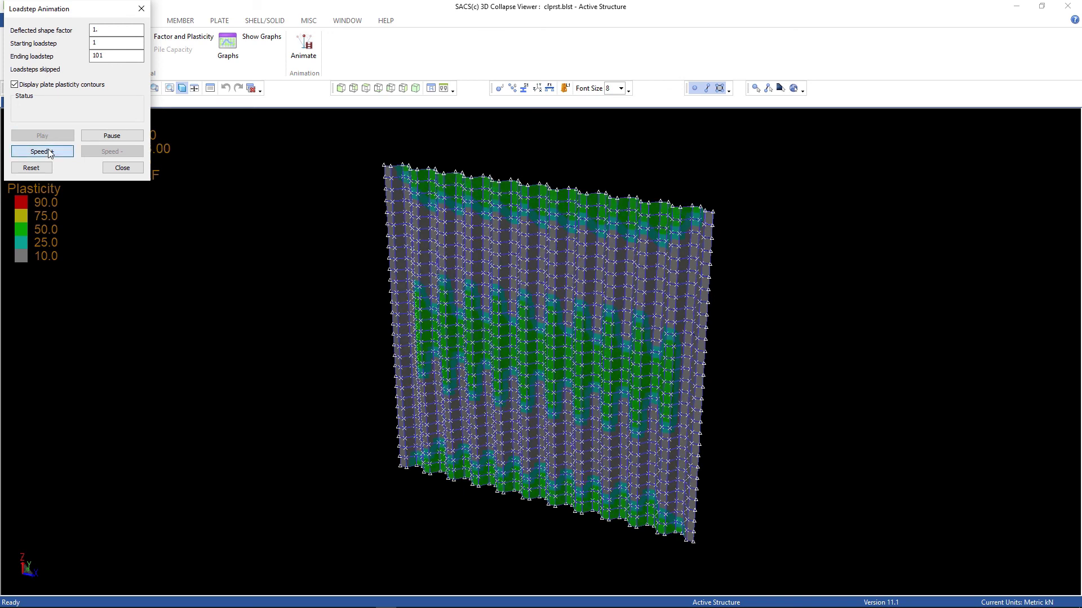
click(49, 152)
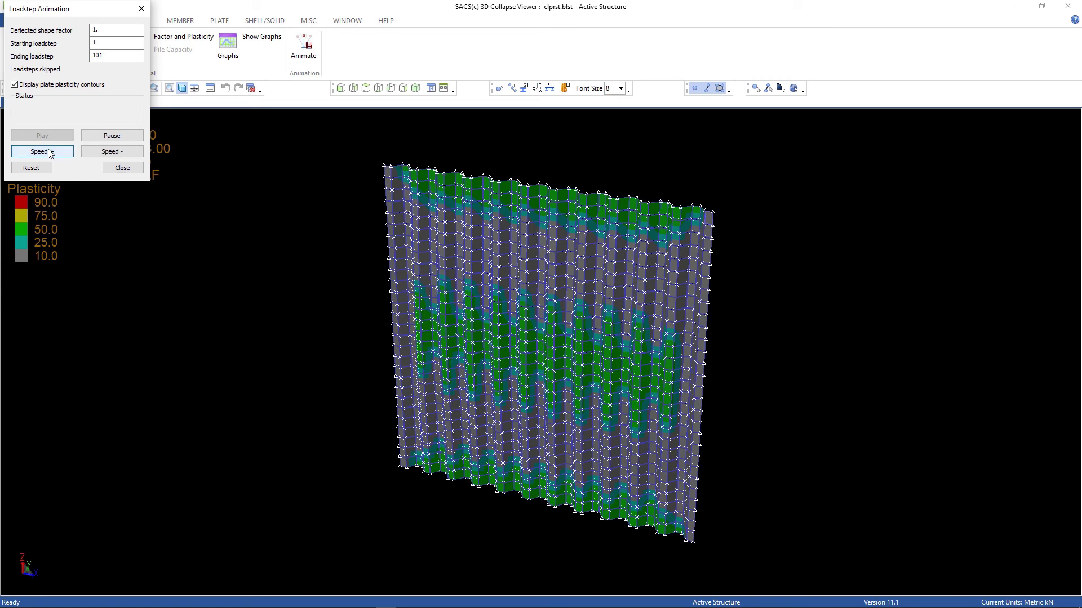
click(50, 152)
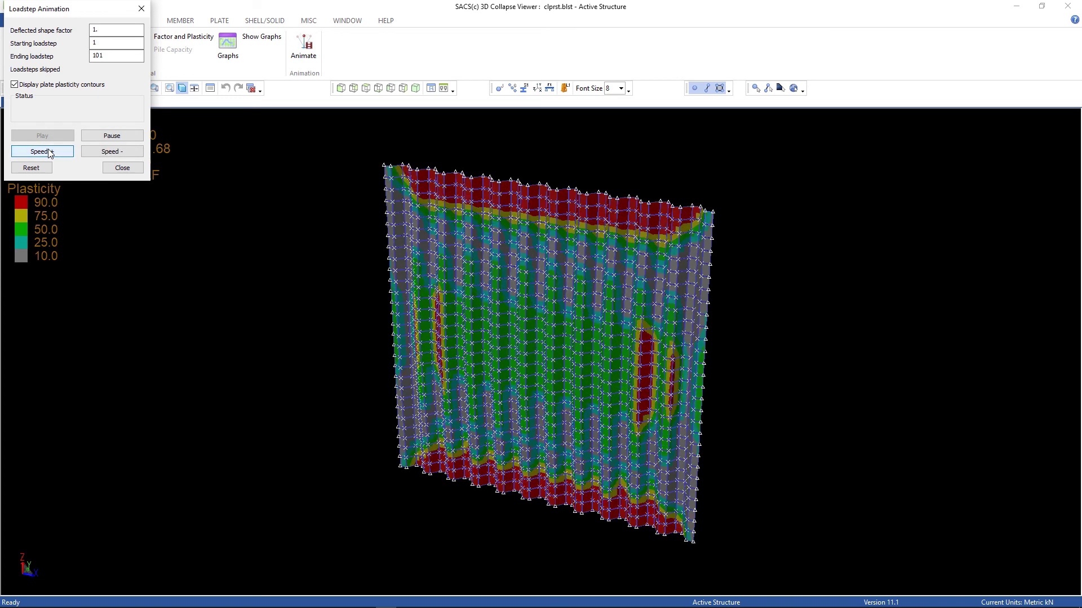
click(121, 168)
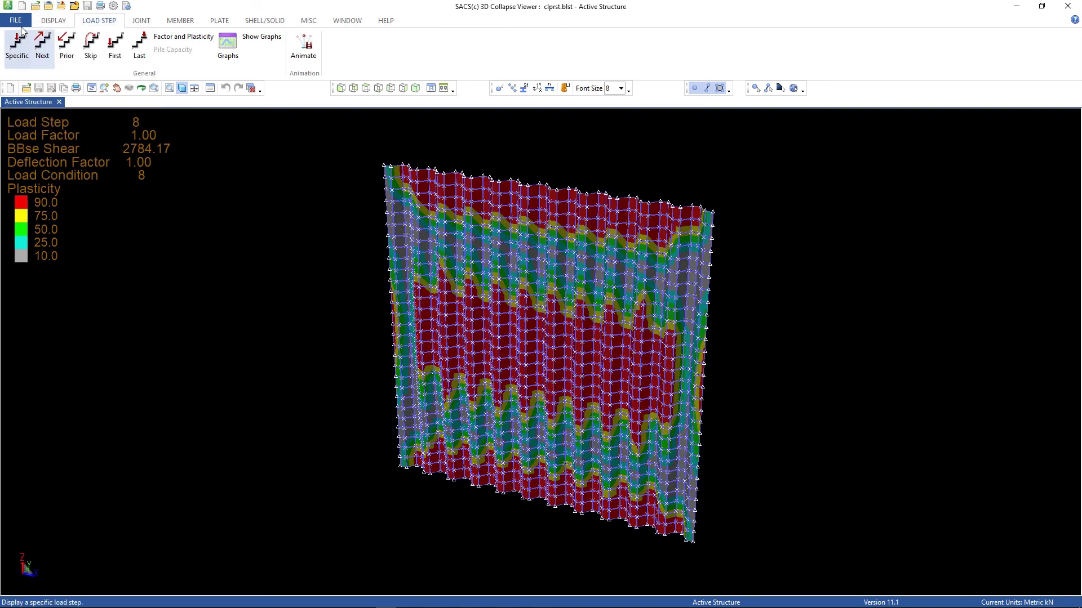
Generate a Work Done report from the File menu's Generate Report option
click(17, 20)
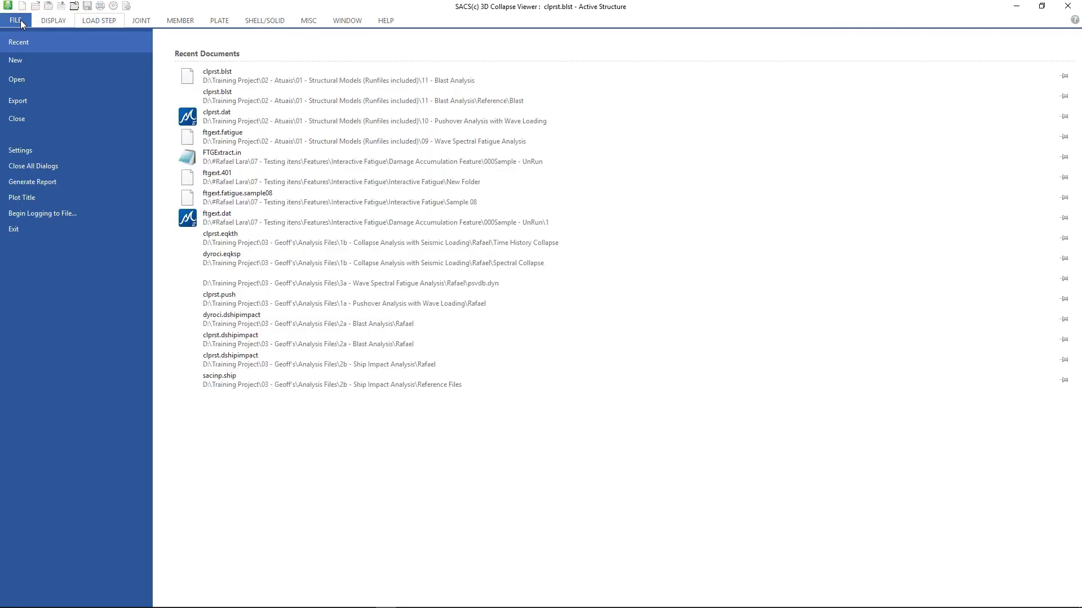
click(44, 181)
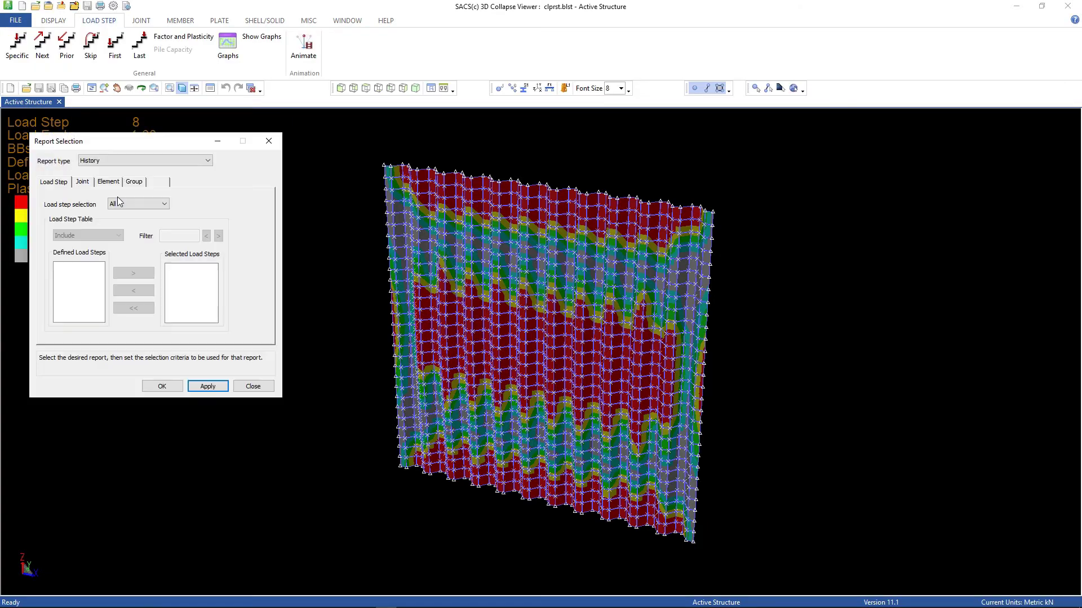
click(137, 163)
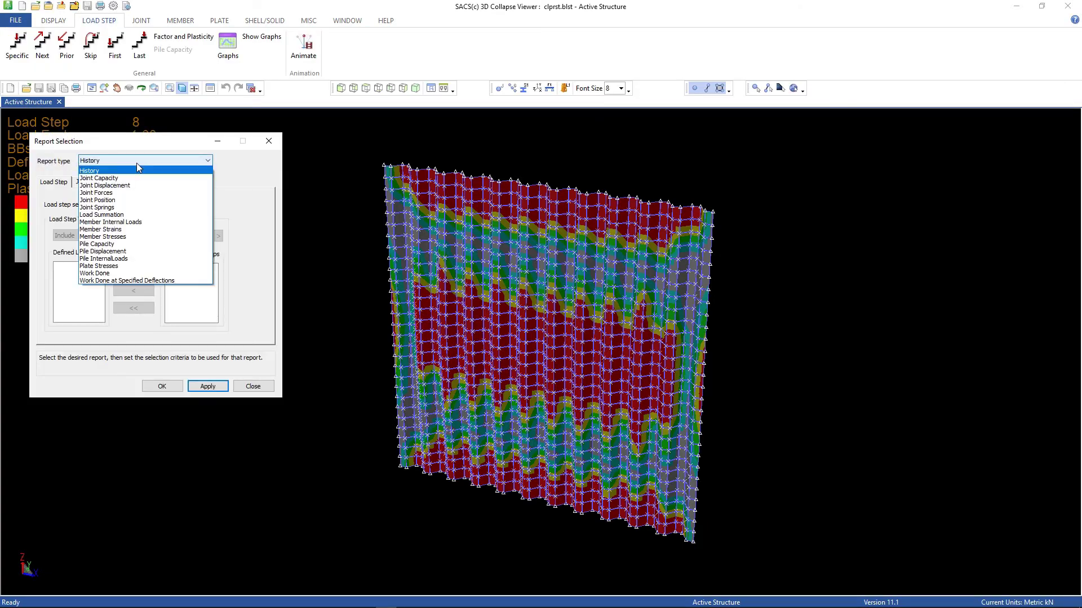
click(104, 274)
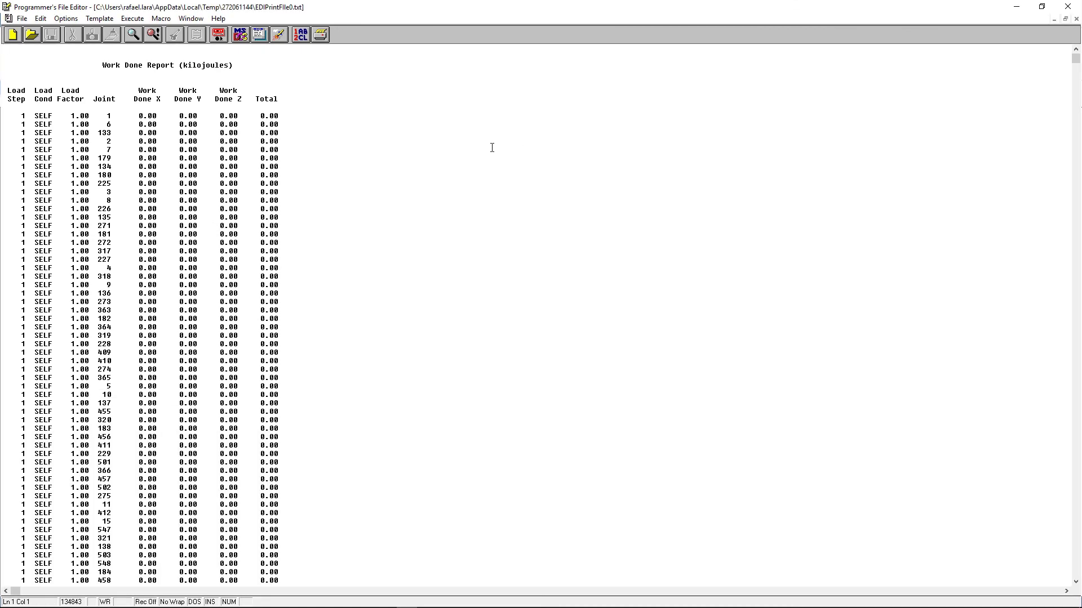
Scroll through the Work Done report listing of per-joint work values
scroll(492, 148, down, 20)
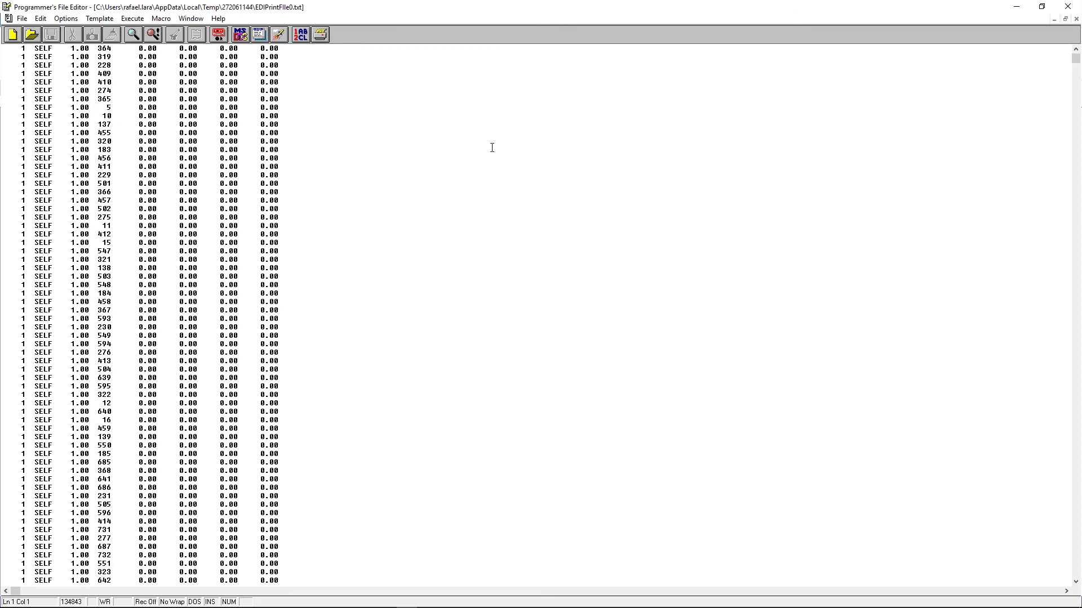
scroll(492, 148, down, 20)
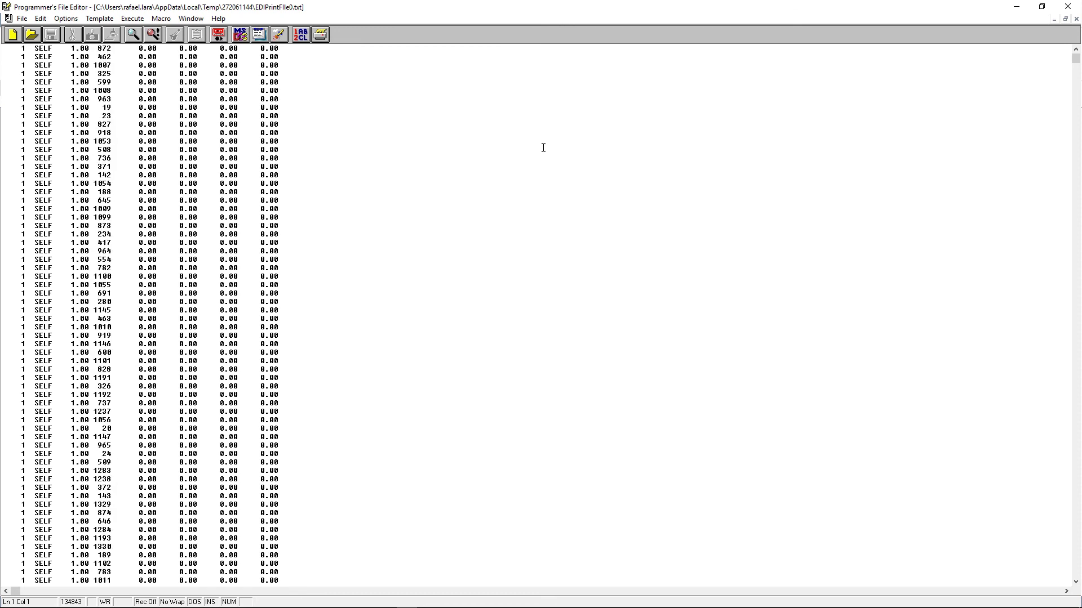
mouse_move(1077, 56)
mouse_down()
mouse_move(1077, 115)
mouse_move(1078, 61)
mouse_up()
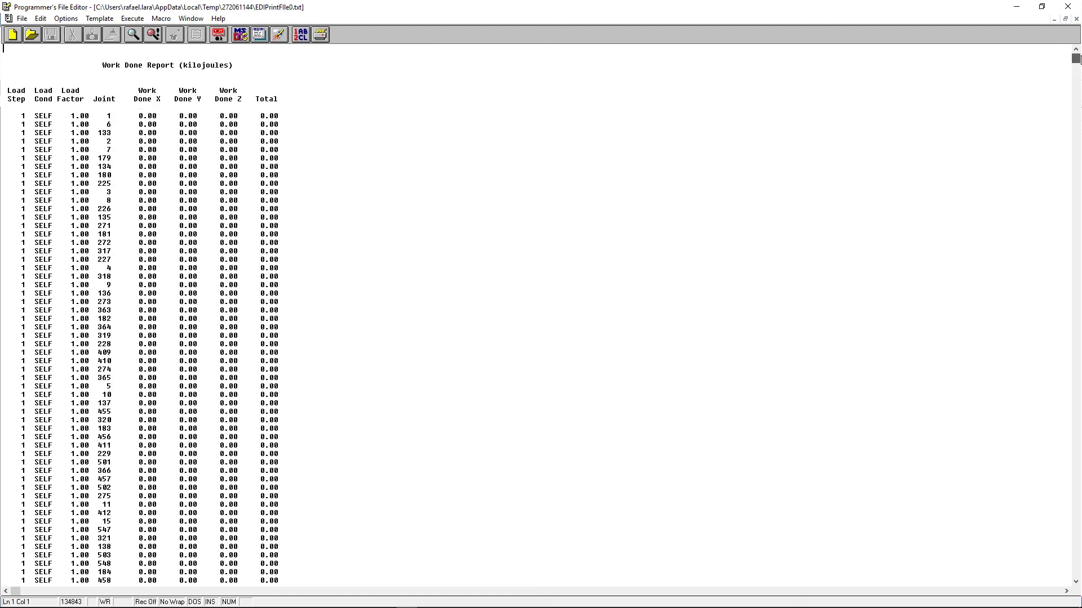
Close the report windows and define a graph of Load Step (X) against Base Shear (Y)
click(1068, 6)
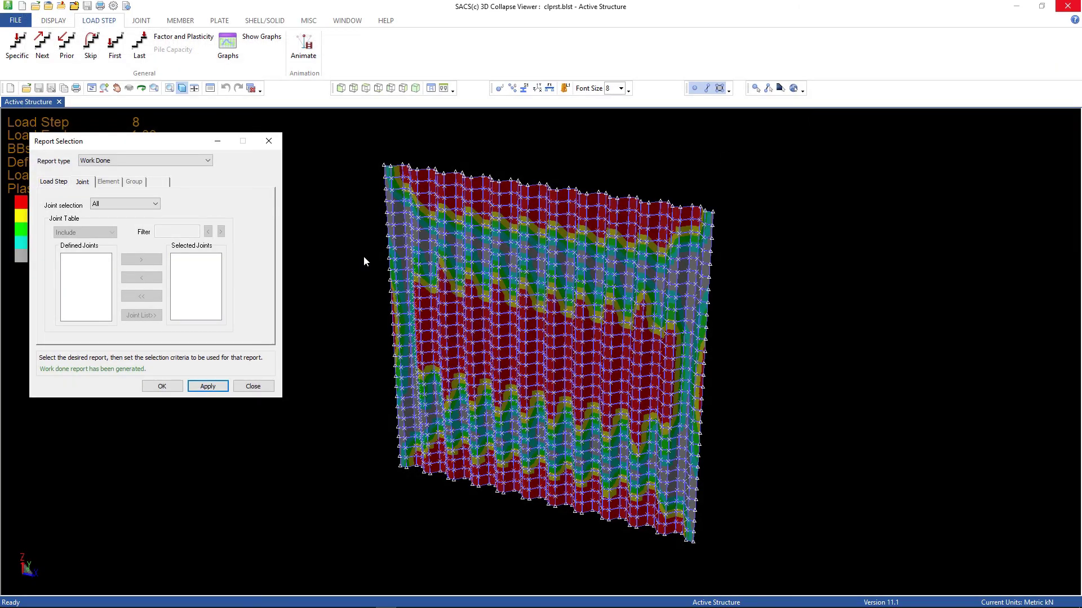
click(253, 386)
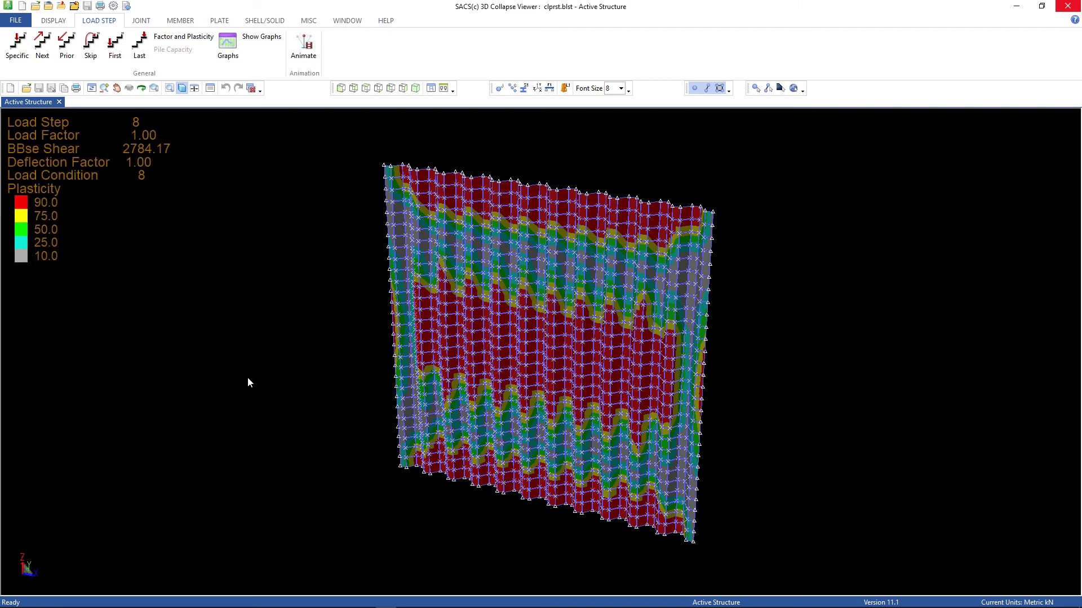
click(228, 47)
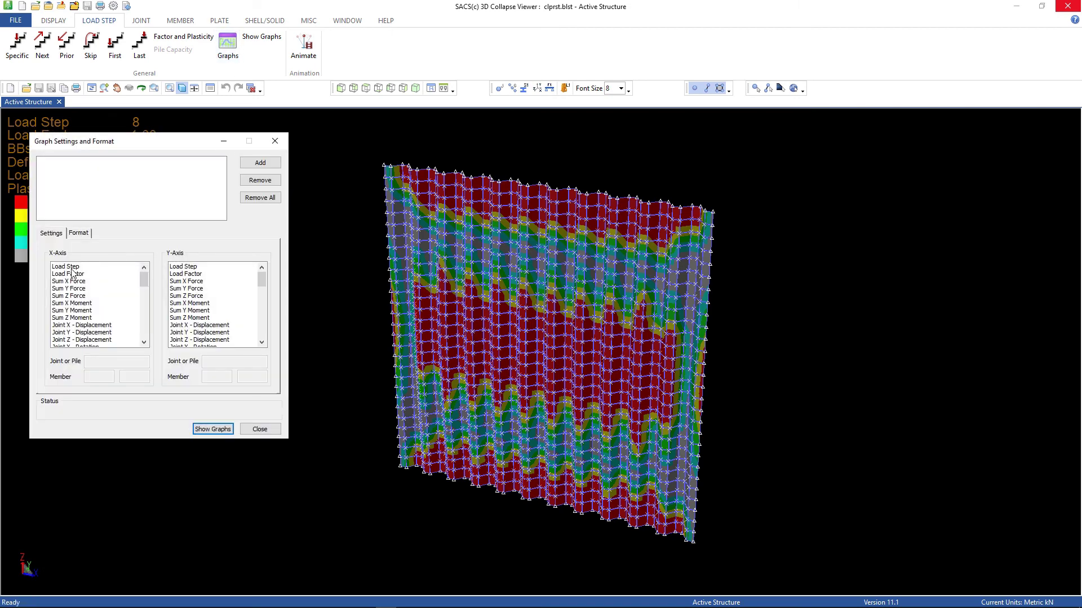
click(72, 268)
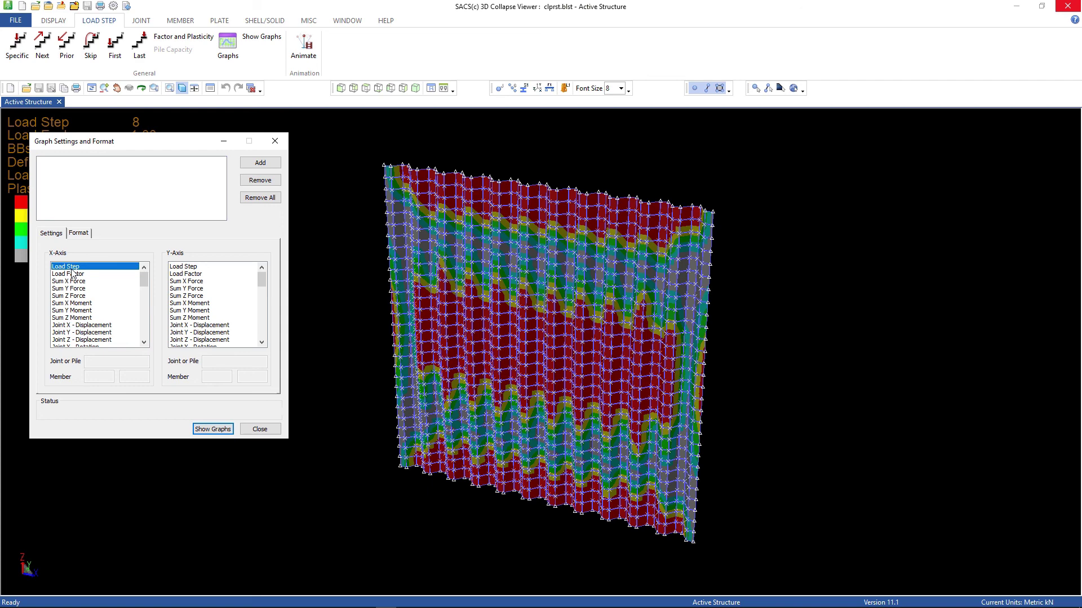
drag(262, 279, 261, 333)
click(207, 274)
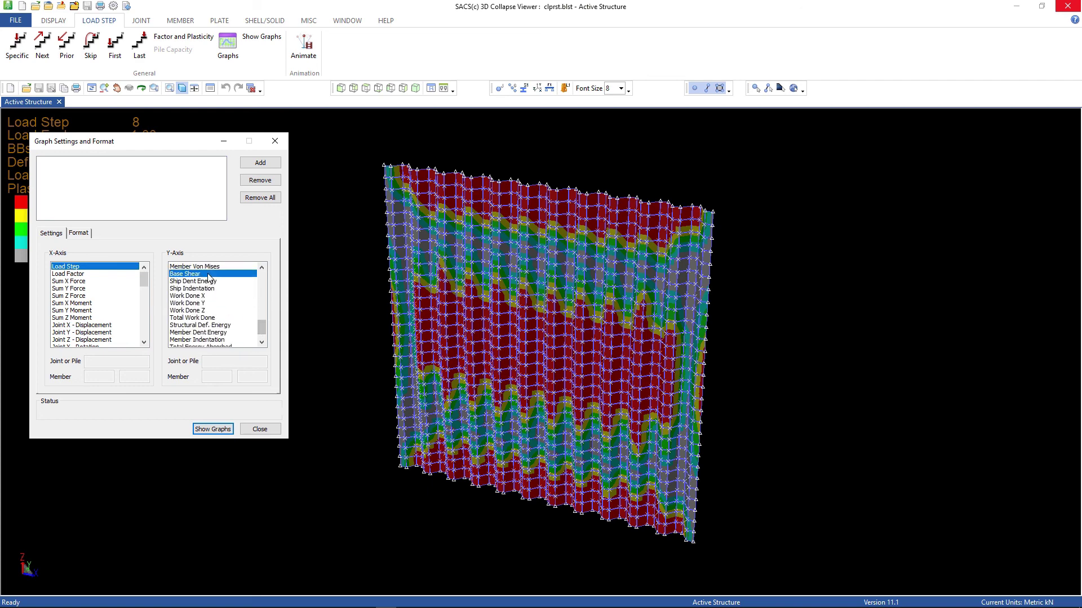
Add and display the Base Shear vs Load Step graph, then close the chart
click(259, 164)
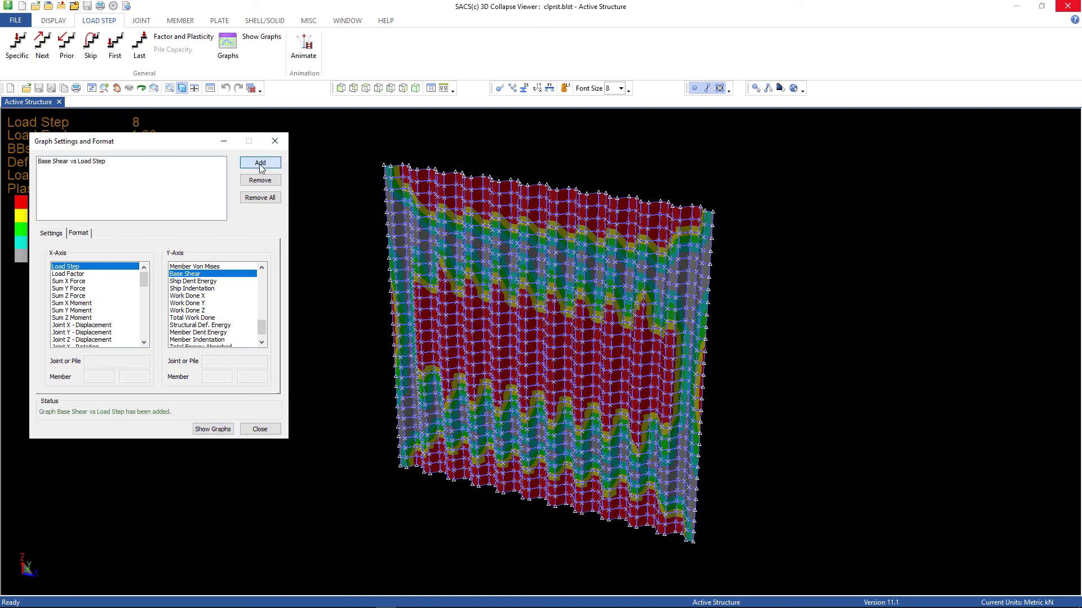
click(231, 430)
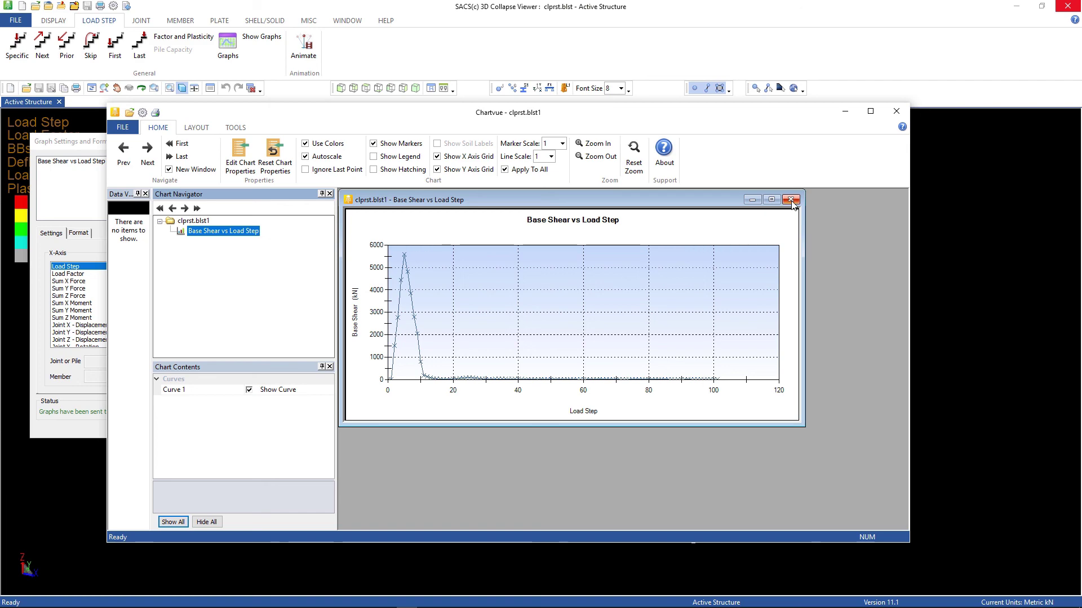
click(894, 111)
click(276, 139)
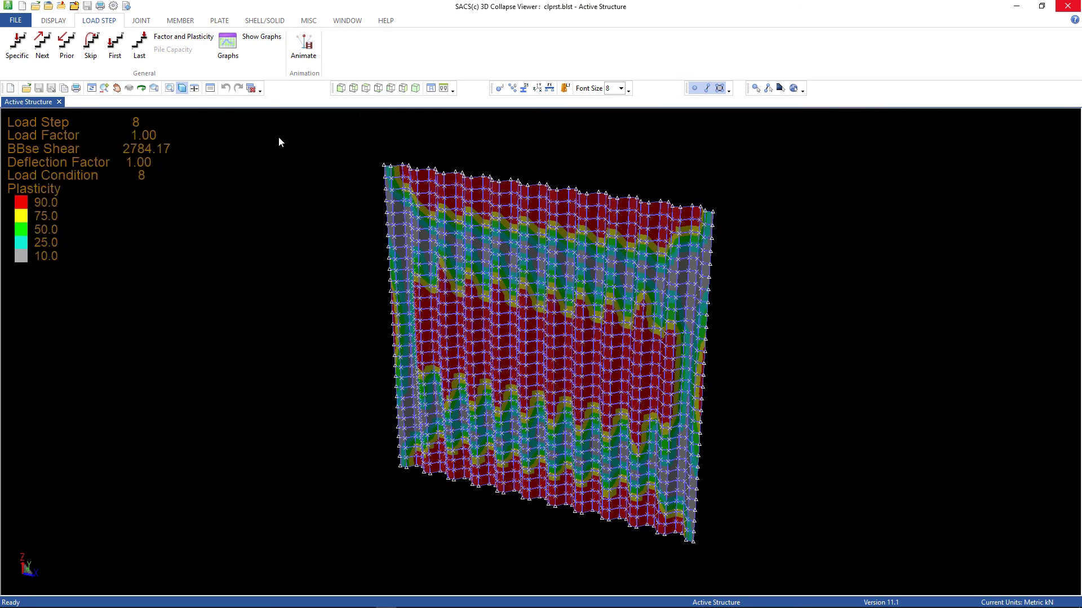